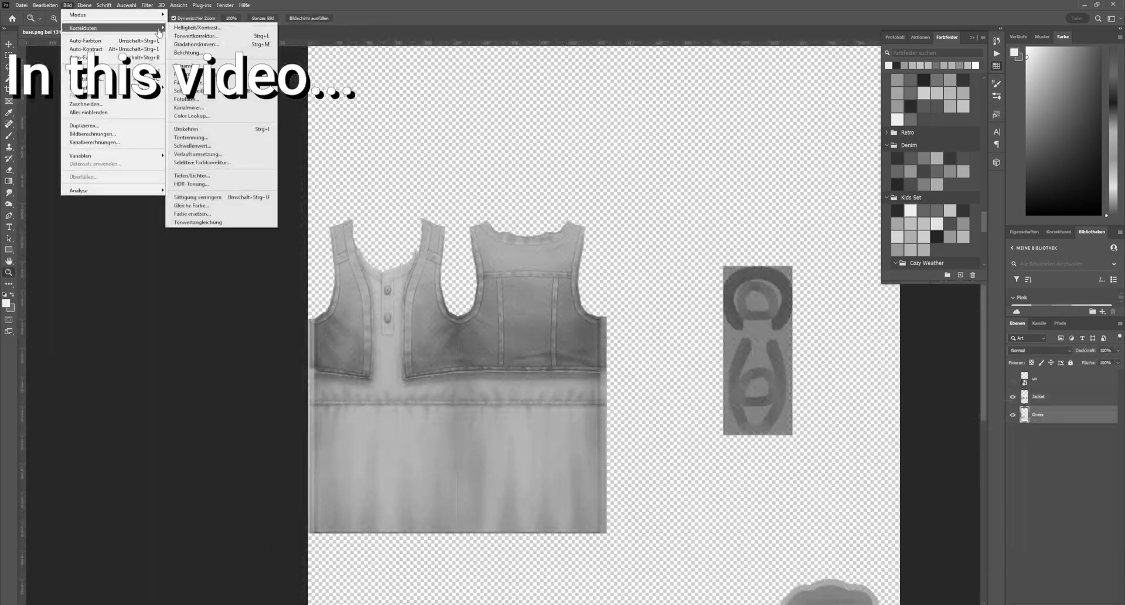
Raise the brightness of the Dress layer and of the Jacket layer with Brightness/Contrast
{"action": "left_click_drag", "start_coordinate": [529, 180], "coordinate": [539, 180]}
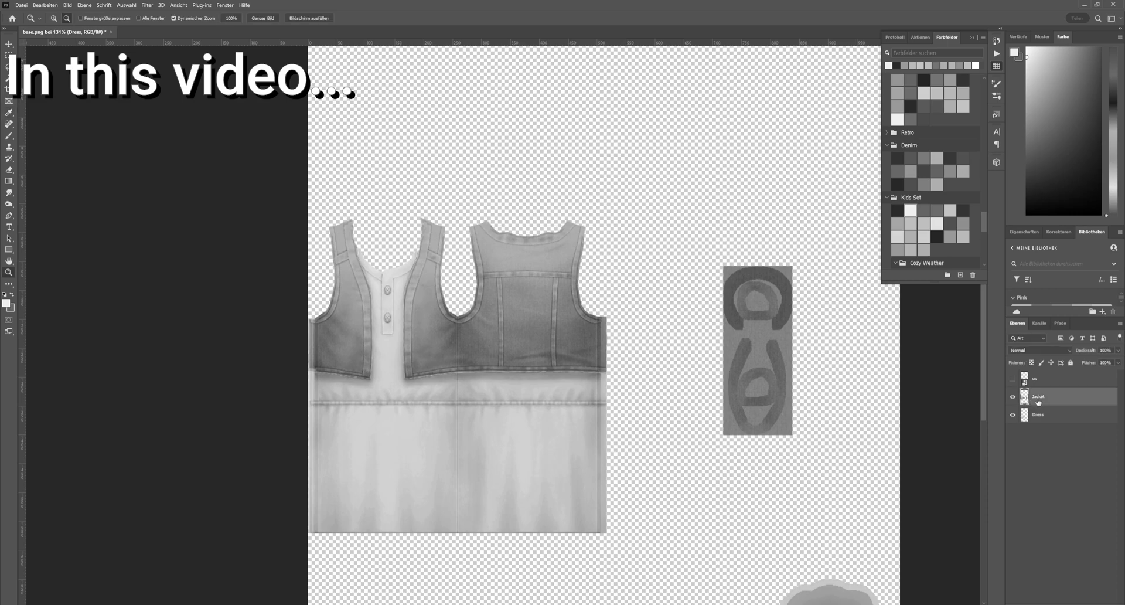
{"action": "left_click", "coordinate": [68, 5]}
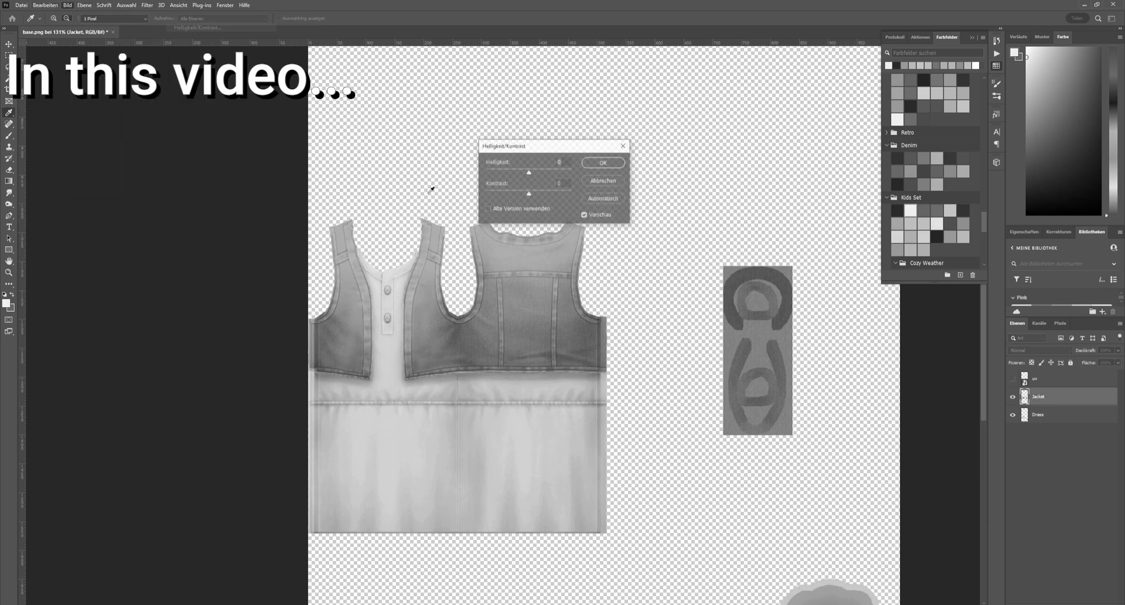
{"action": "left_click_drag", "start_coordinate": [528, 172], "coordinate": [540, 173]}
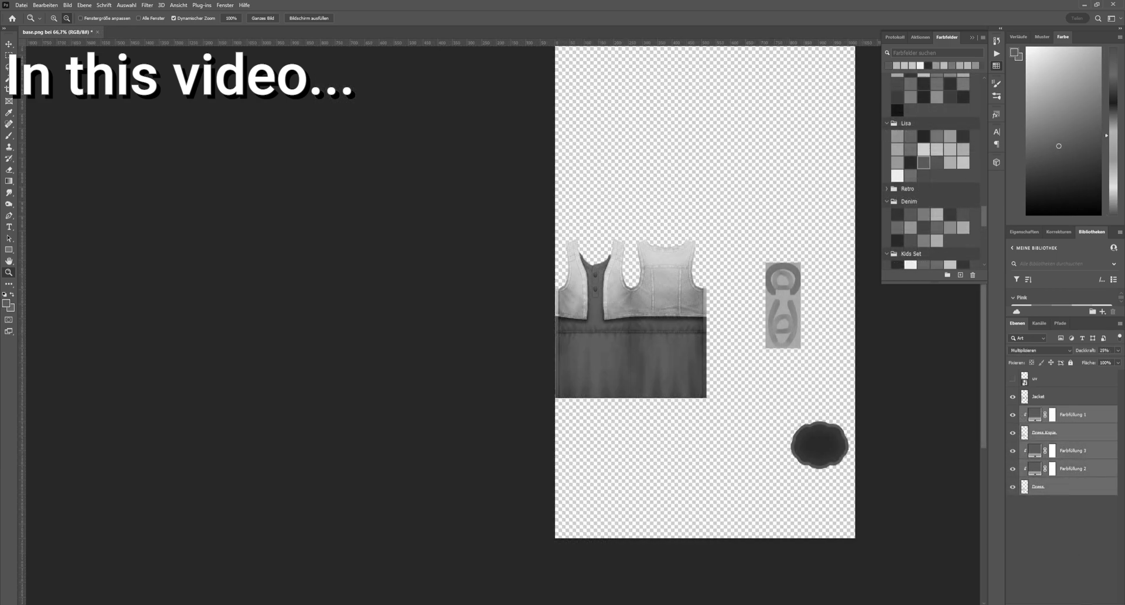
Group the dress layers with their colour fills and name the group Dress
{"action": "key", "text": "ctrl+g"}
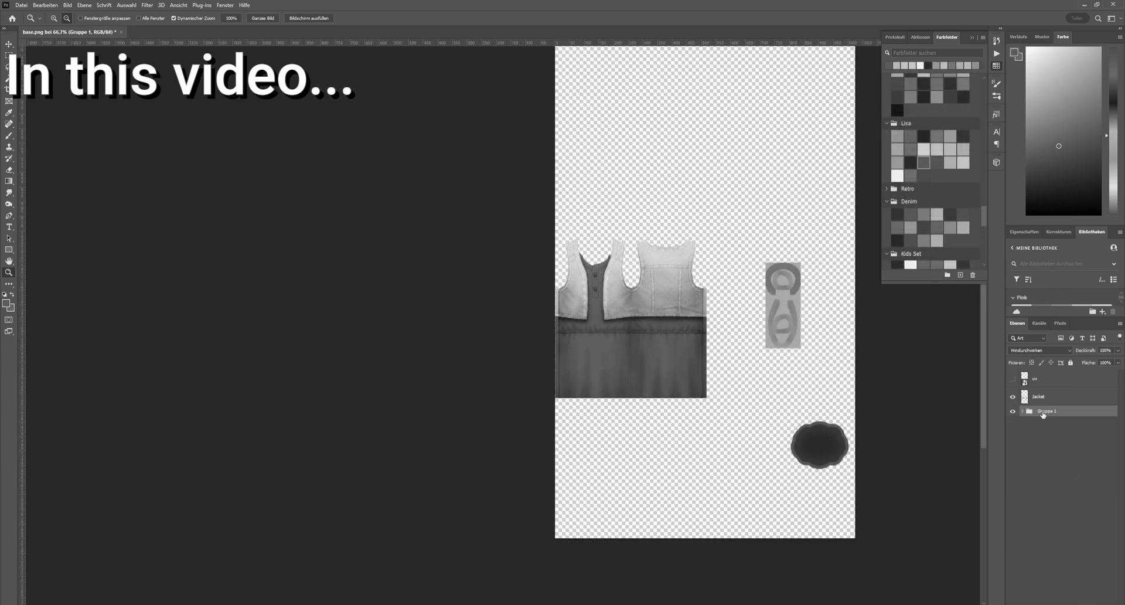
{"action": "double_click", "coordinate": [1043, 411]}
{"action": "type", "text": "Dress"}
Run the solid base action on the Jacket layer
{"action": "left_click", "coordinate": [1049, 396]}
{"action": "left_click", "coordinate": [997, 53]}
{"action": "left_click", "coordinate": [933, 276]}
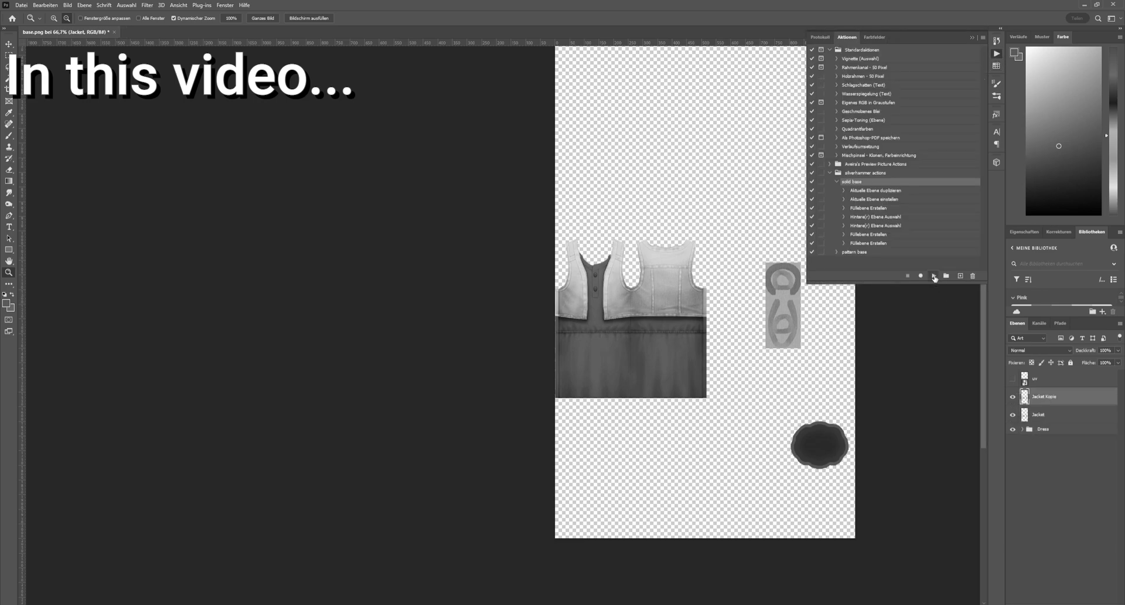
Recolour the three colour fills of the jacket together with the fifth swatch of the Denim group
{"action": "left_click", "coordinate": [997, 66]}
{"action": "left_click", "coordinate": [1068, 434], "text": "ctrl"}
{"action": "left_click", "coordinate": [1068, 450], "text": "ctrl"}
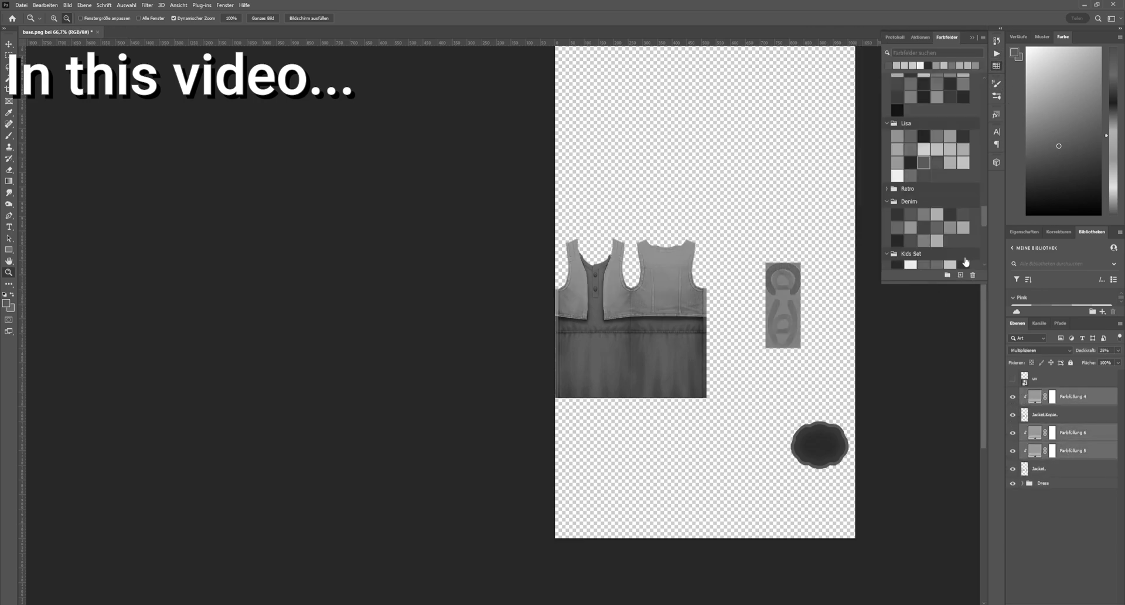
{"action": "left_click", "coordinate": [934, 215]}
{"action": "left_click_drag", "start_coordinate": [651, 306], "coordinate": [708, 306]}
{"action": "left_click", "coordinate": [950, 217]}
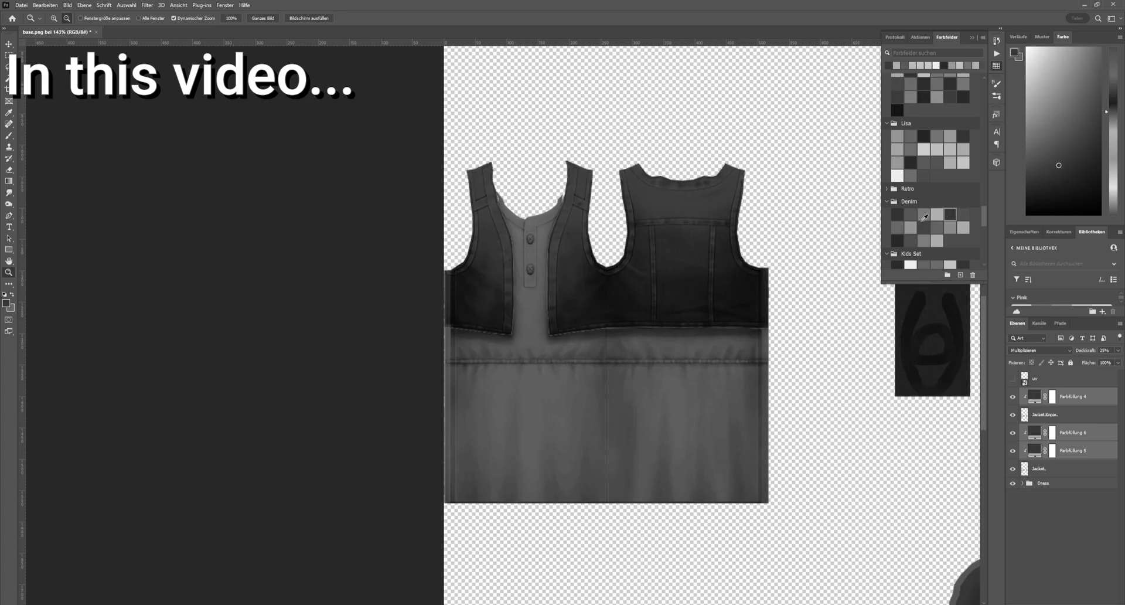
Inspect the jacket's lower edge up close, with the UV layer shown briefly over it, and hide that layer again
{"action": "scroll", "coordinate": [623, 312], "scroll_direction": "up", "scroll_amount": 8, "text": "alt"}
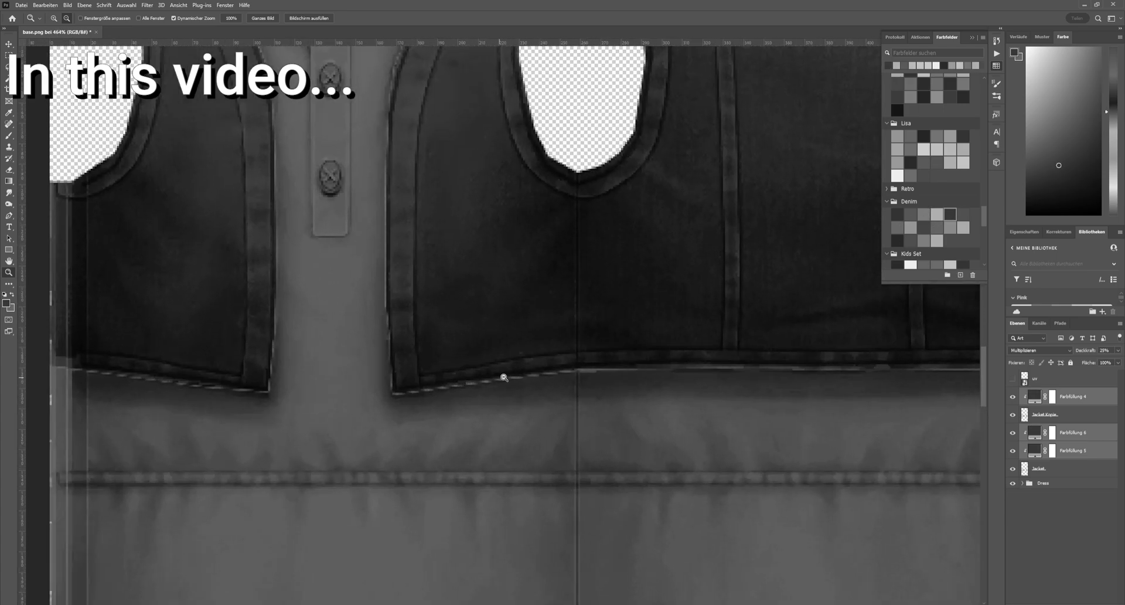
{"action": "left_click", "coordinate": [1013, 379]}
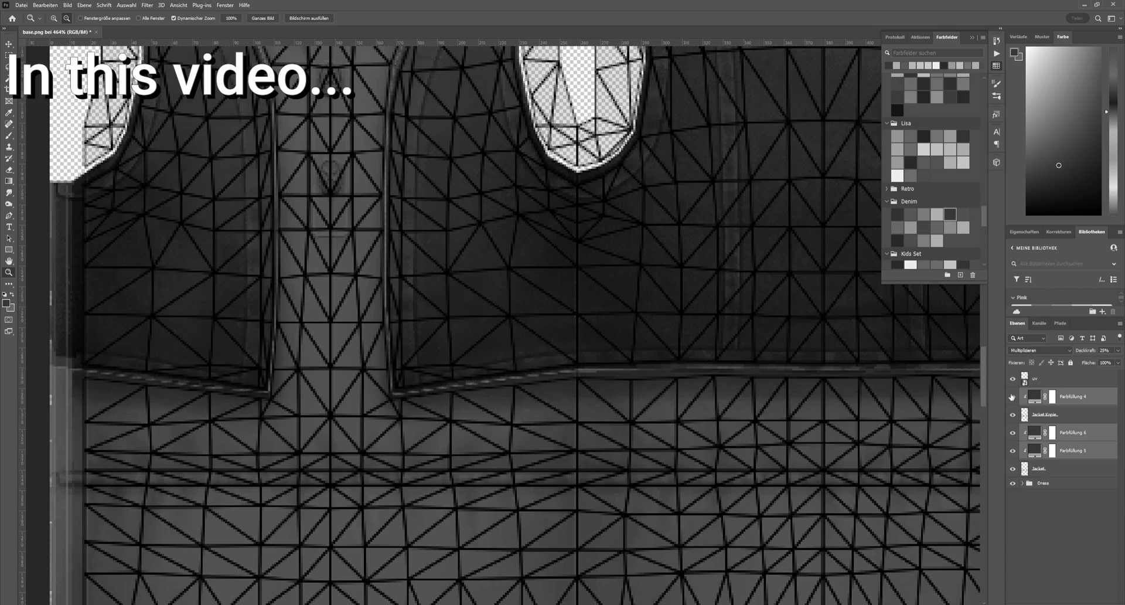
{"action": "left_click", "coordinate": [1013, 379]}
{"action": "scroll", "coordinate": [771, 452], "scroll_direction": "down", "scroll_amount": 8, "text": "alt"}
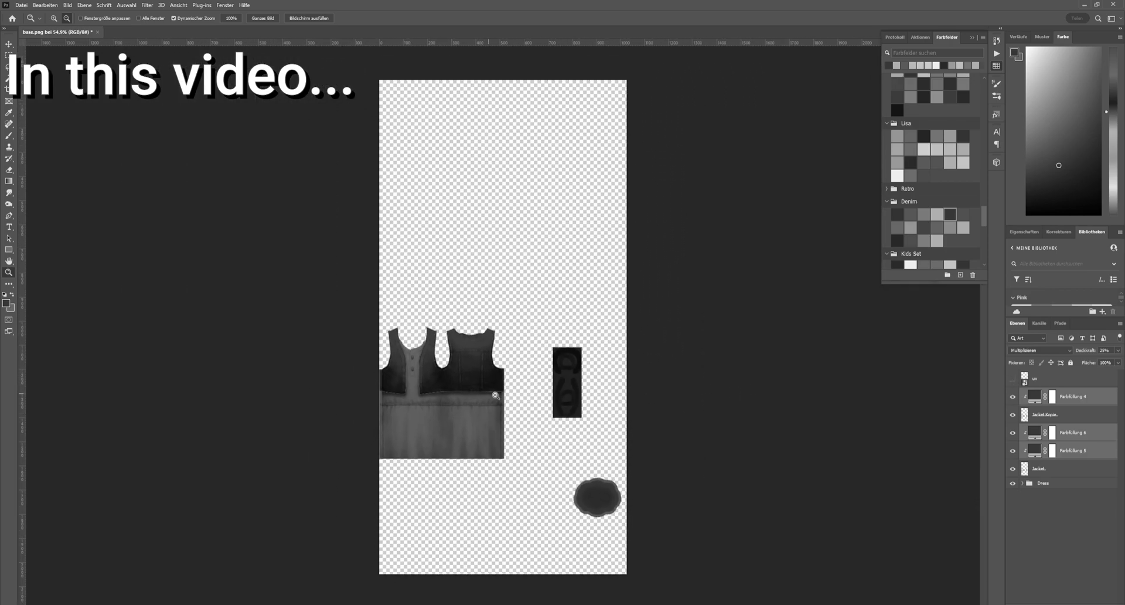
Save the recoloured texture as the PNG file base.png in the folder How to recolor assets in The Sims 4
{"action": "left_click", "coordinate": [21, 4]}
{"action": "left_click", "coordinate": [160, 158]}
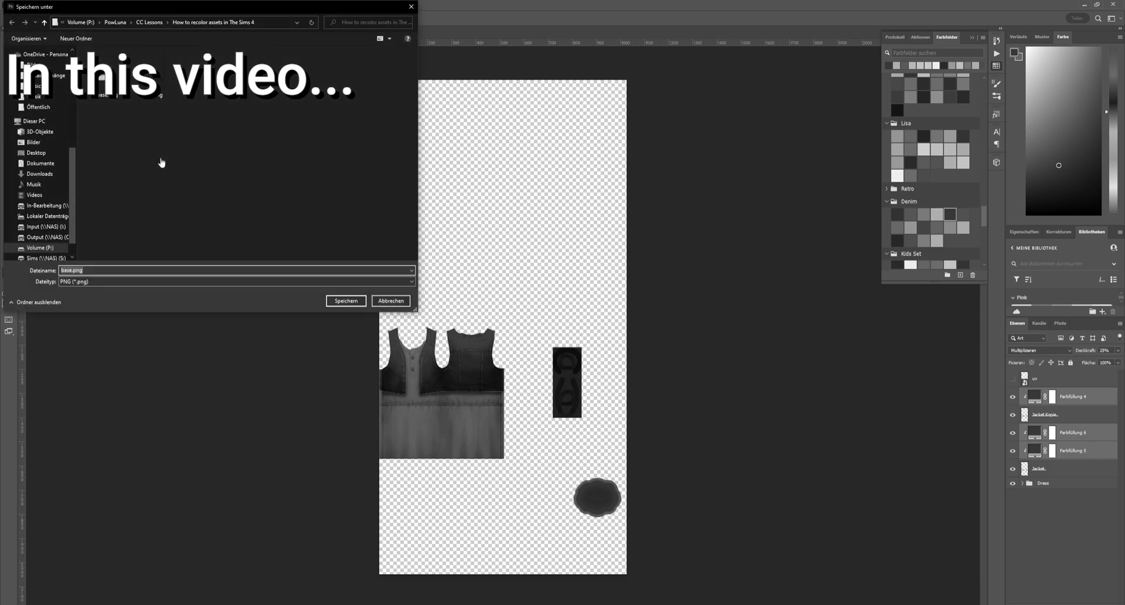
{"action": "left_click", "coordinate": [345, 303]}
Switch to Sims 4 Studio, open the CAS catalogue and choose all colour variants of the child's dress with the embroidered denim vest
{"action": "key", "text": "alt+Tab"}
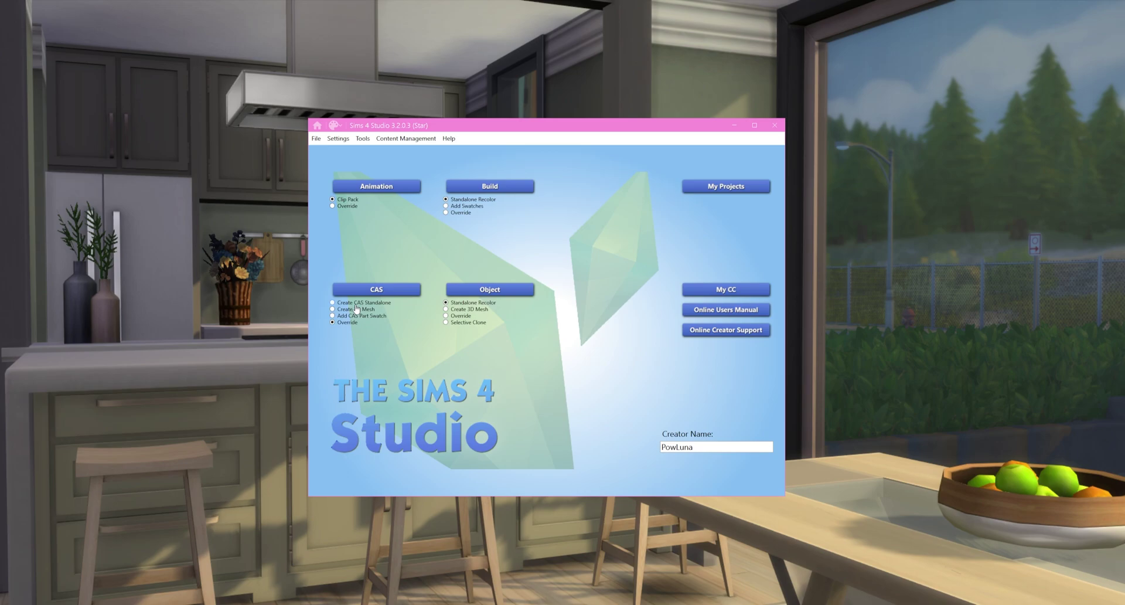
{"action": "left_click", "coordinate": [368, 290]}
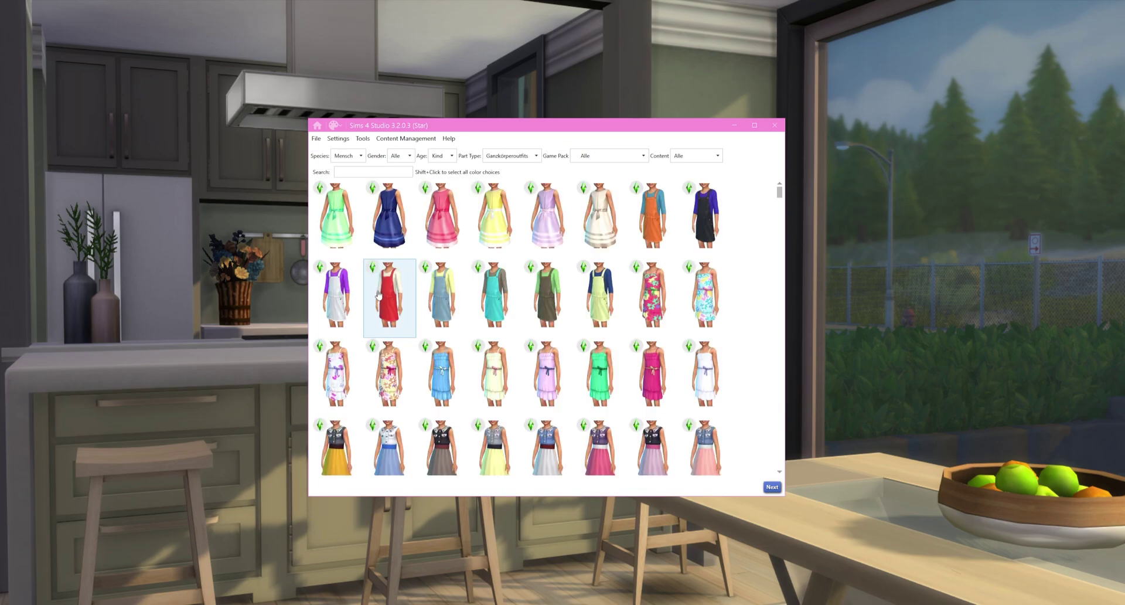
{"action": "left_click_drag", "start_coordinate": [779, 192], "coordinate": [777, 438]}
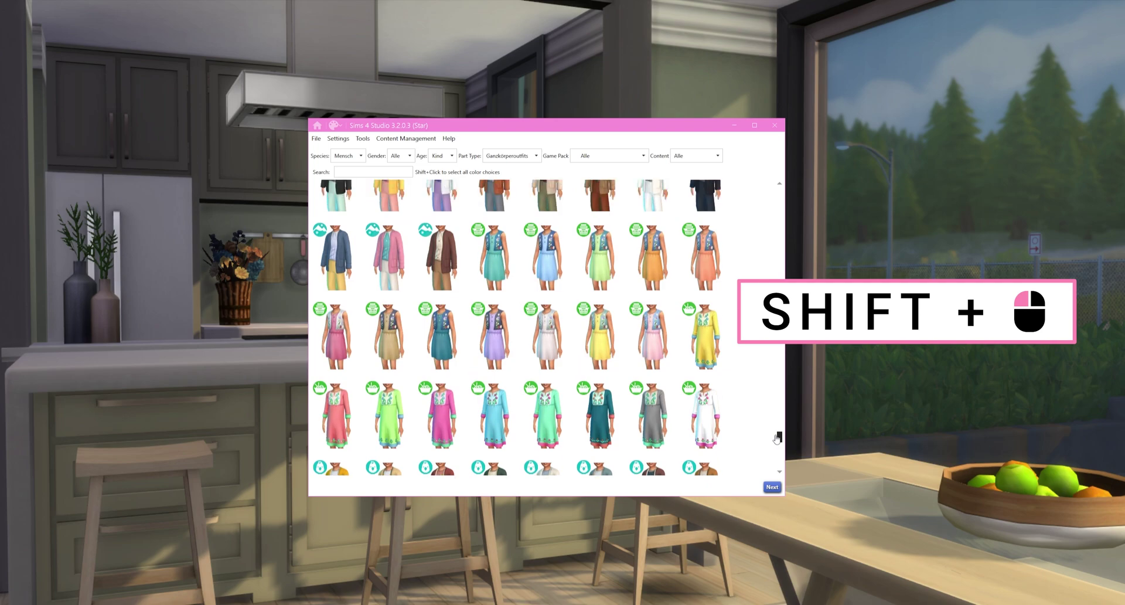
{"action": "left_click", "coordinate": [509, 287], "text": "shift"}
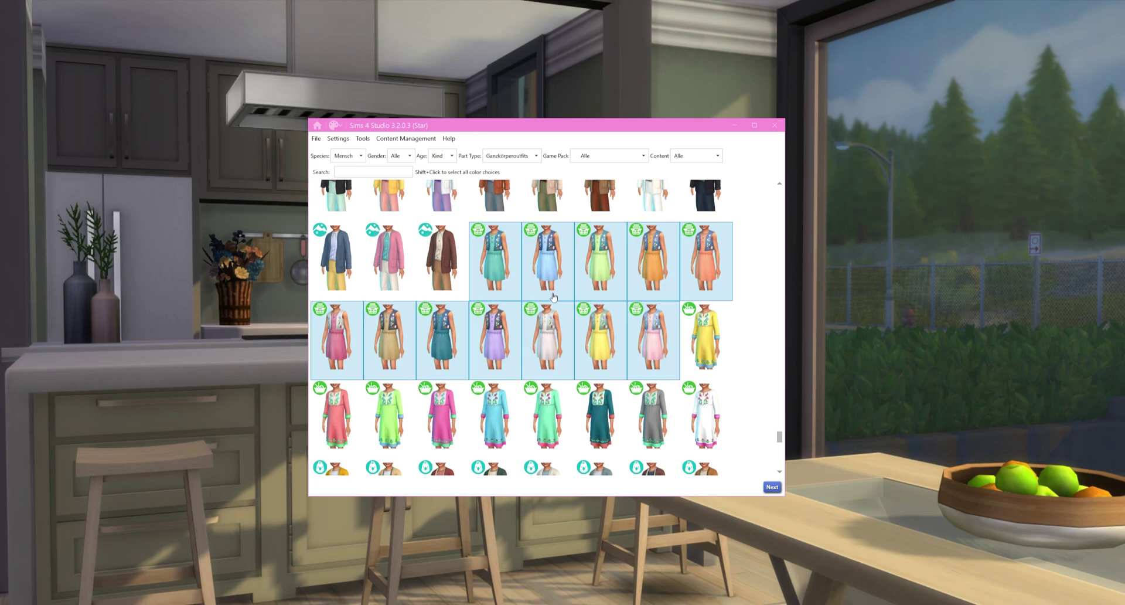
{"action": "left_click", "coordinate": [771, 487]}
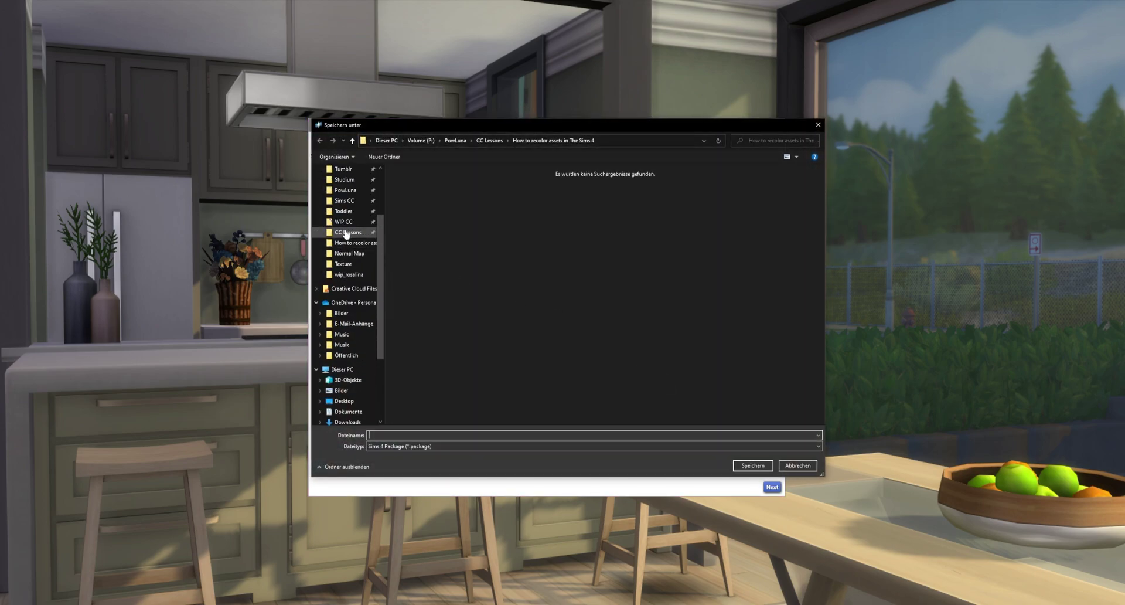
Save the new package as cclesson.package in the WIP CC folder, replacing the existing file
{"action": "double_click", "coordinate": [429, 311]}
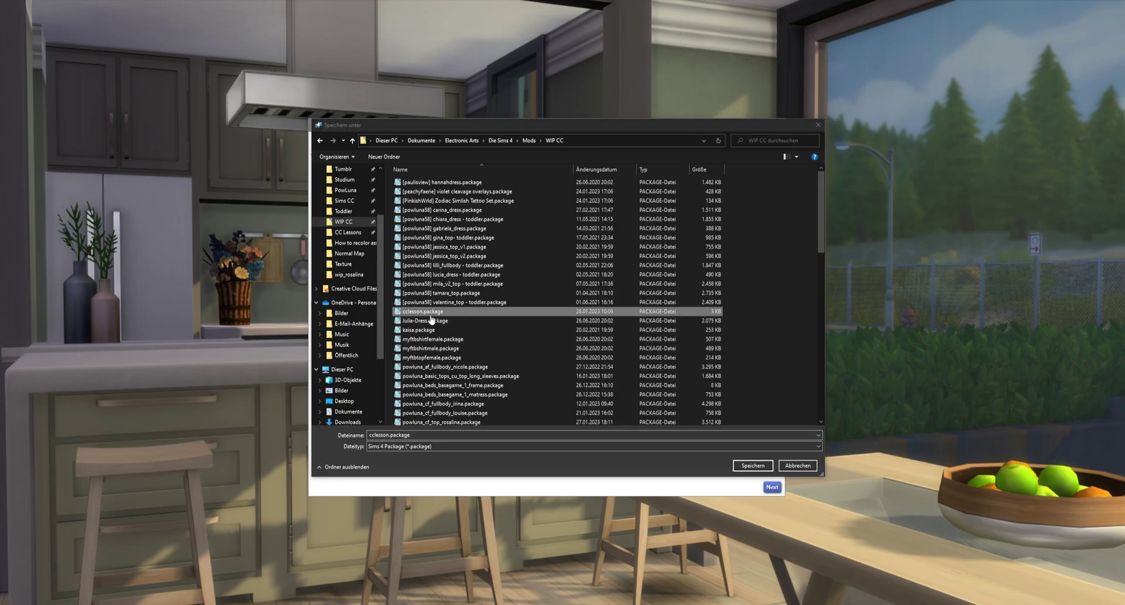
{"action": "left_click", "coordinate": [588, 345]}
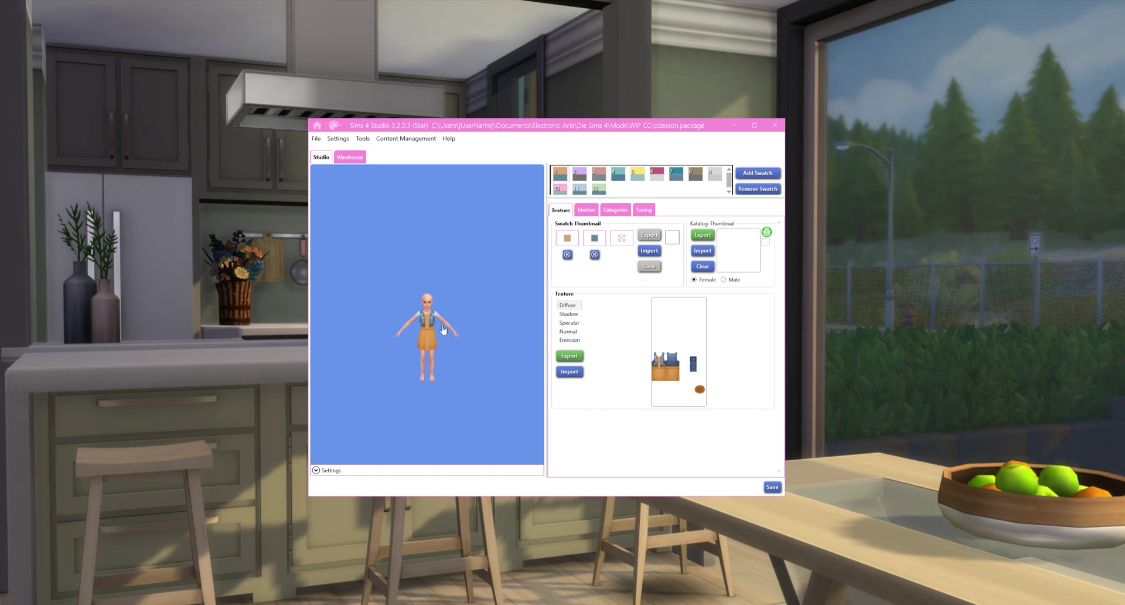
Examine the outfit up close on the 3D model, including the light grey swatch
{"action": "scroll", "coordinate": [438, 333], "scroll_direction": "up", "scroll_amount": 5}
{"action": "scroll", "coordinate": [431, 369], "scroll_direction": "up", "scroll_amount": 3}
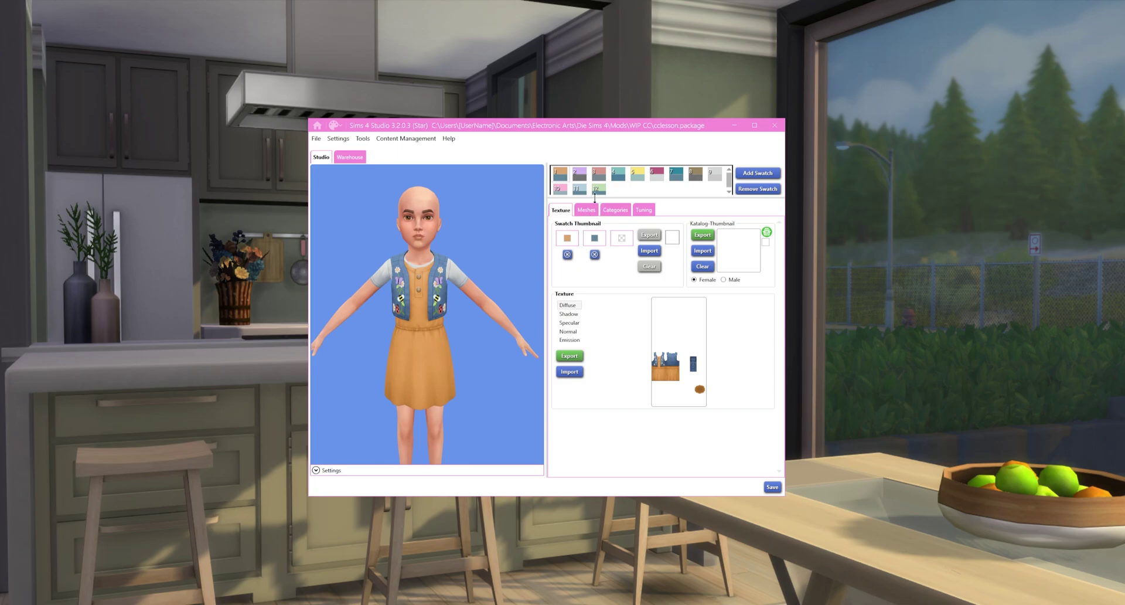
{"action": "left_click", "coordinate": [713, 176]}
{"action": "scroll", "coordinate": [412, 299], "scroll_direction": "up", "scroll_amount": 3}
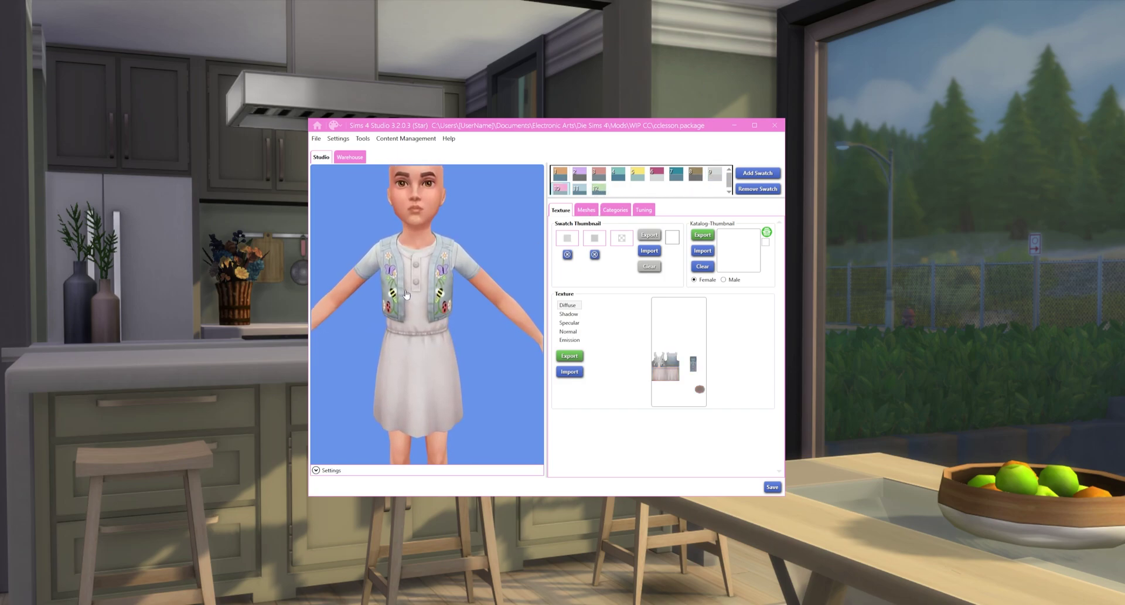
{"action": "mouse_move", "coordinate": [412, 300]}
{"action": "left_mouse_down"}
{"action": "mouse_move", "coordinate": [467, 293]}
{"action": "mouse_move", "coordinate": [410, 290]}
{"action": "left_mouse_up"}
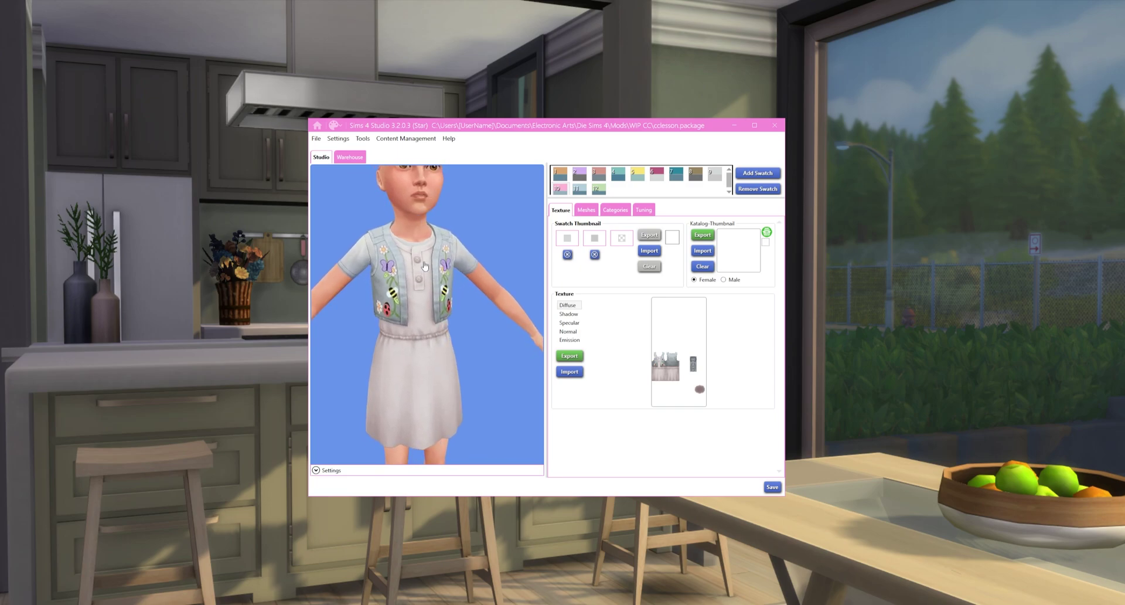
Export the diffuse texture of the yellow swatch as a PNG to the How to recolor assets in The Sims 4 folder
{"action": "left_click", "coordinate": [637, 175]}
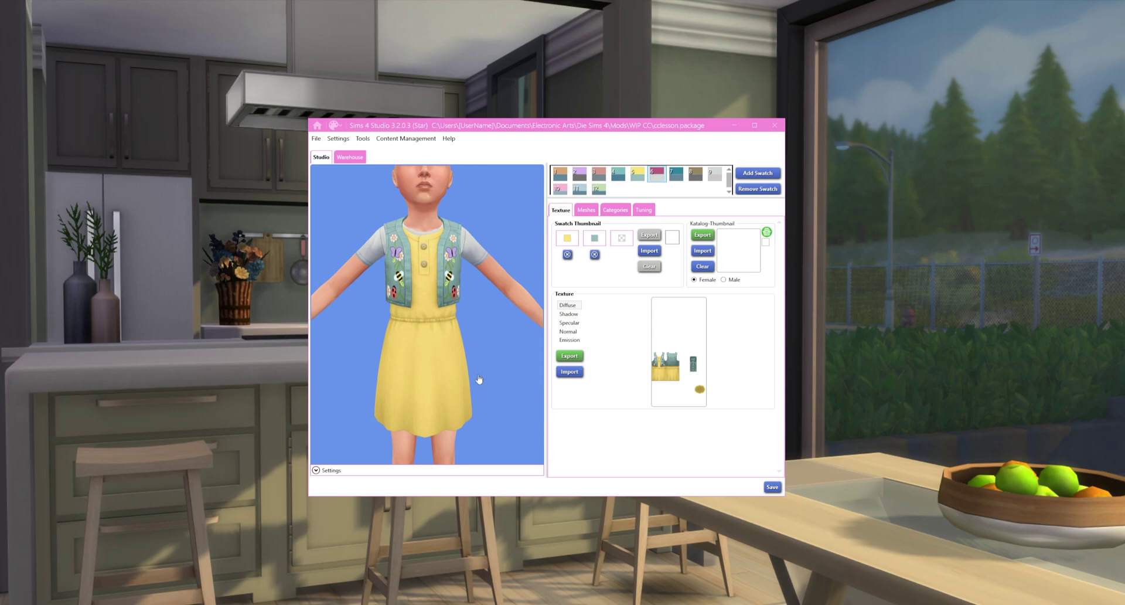
{"action": "left_click", "coordinate": [569, 355]}
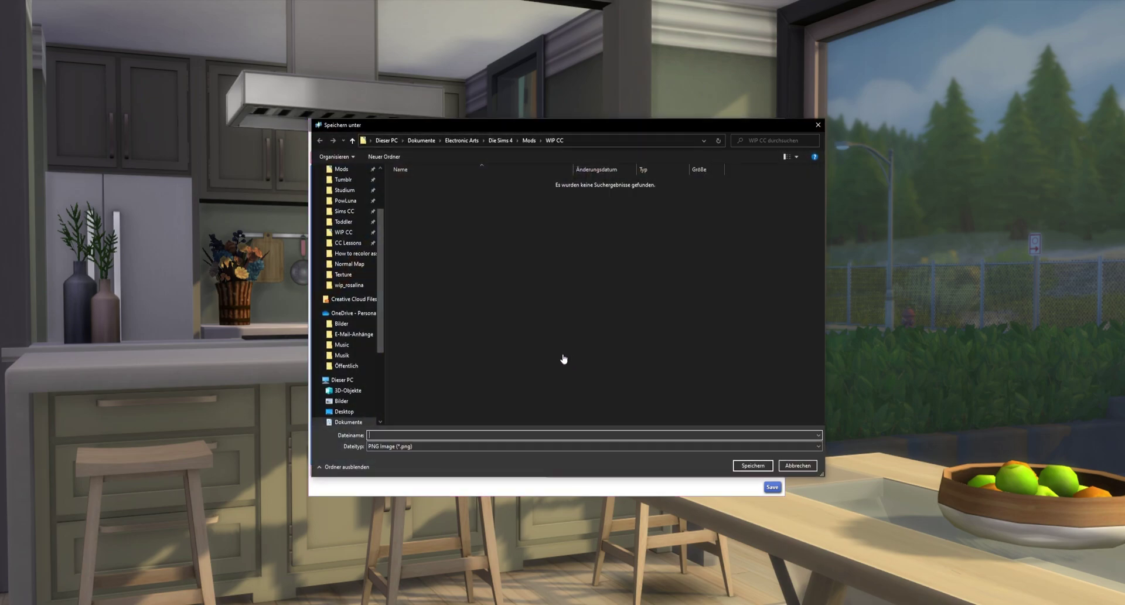
{"action": "left_click", "coordinate": [352, 253]}
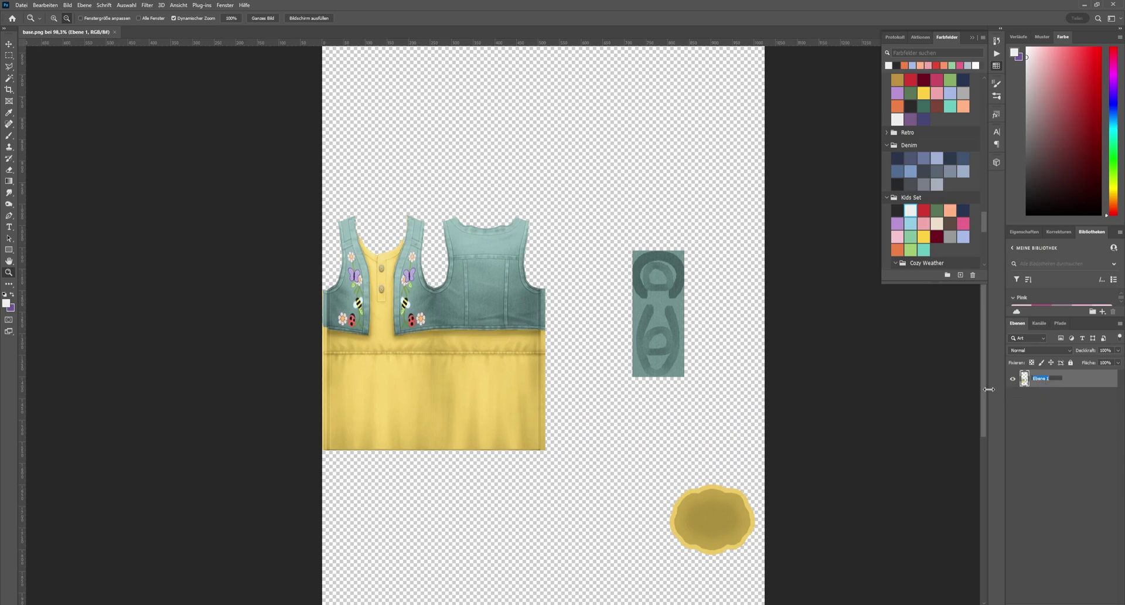
Rename the texture layer of base.png in Photoshop to Dress
{"action": "type", "text": "s"}
{"action": "key", "text": "Return"}
{"action": "key", "text": "ctrl+0"}
Duplicate the Dress layer within base.png and name the copy Jacket
{"action": "right_click", "coordinate": [1038, 379]}
{"action": "left_click", "coordinate": [1052, 44]}
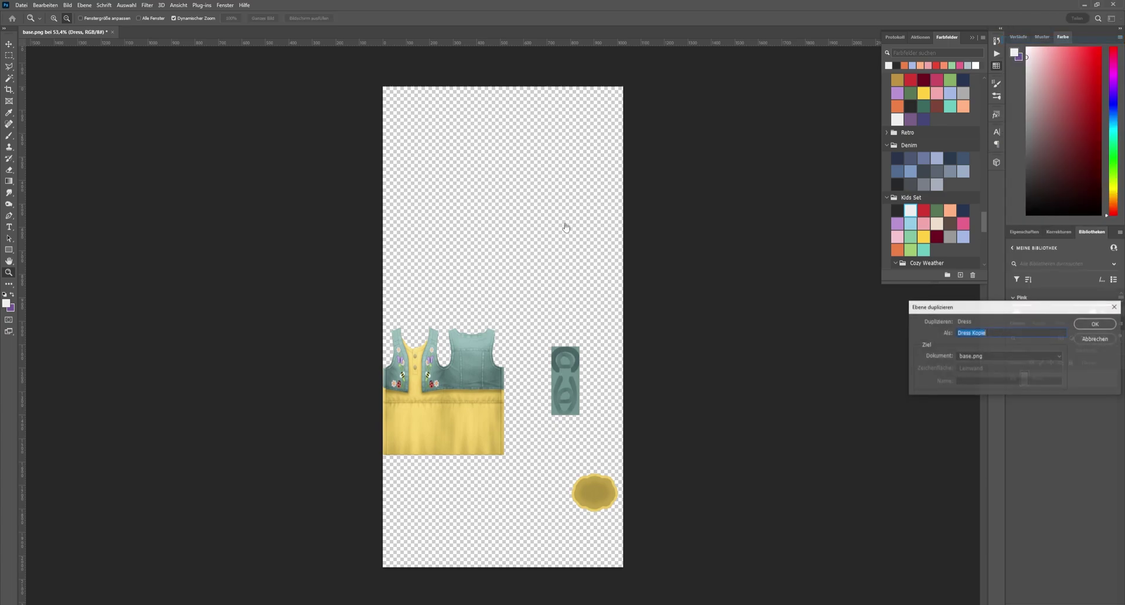
{"action": "type", "text": "J"}
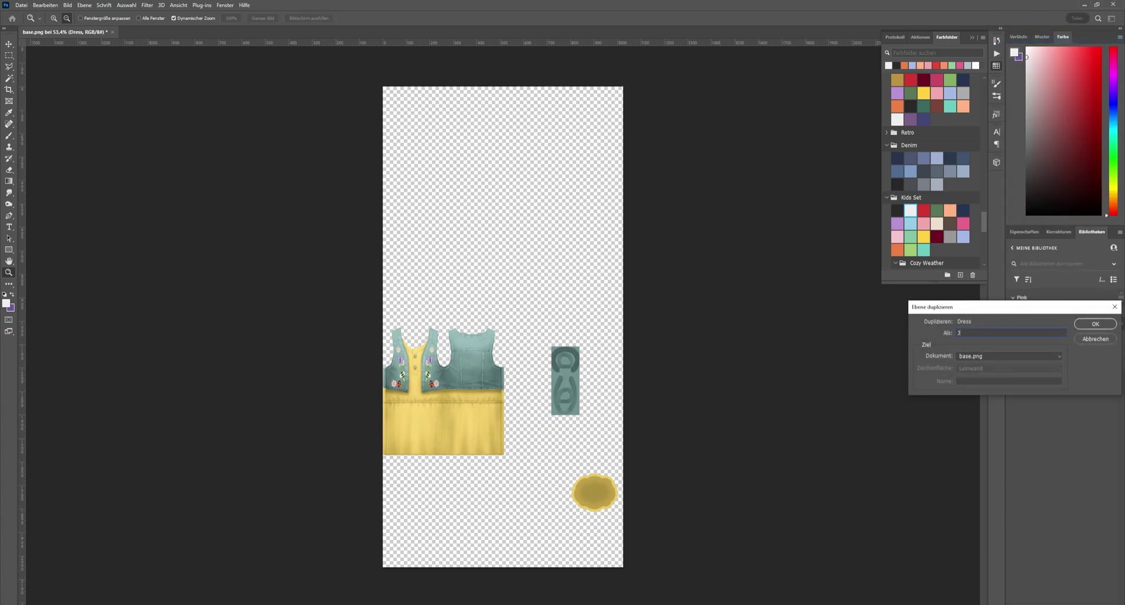
{"action": "type", "text": "acket"}
{"action": "key", "text": "Return"}
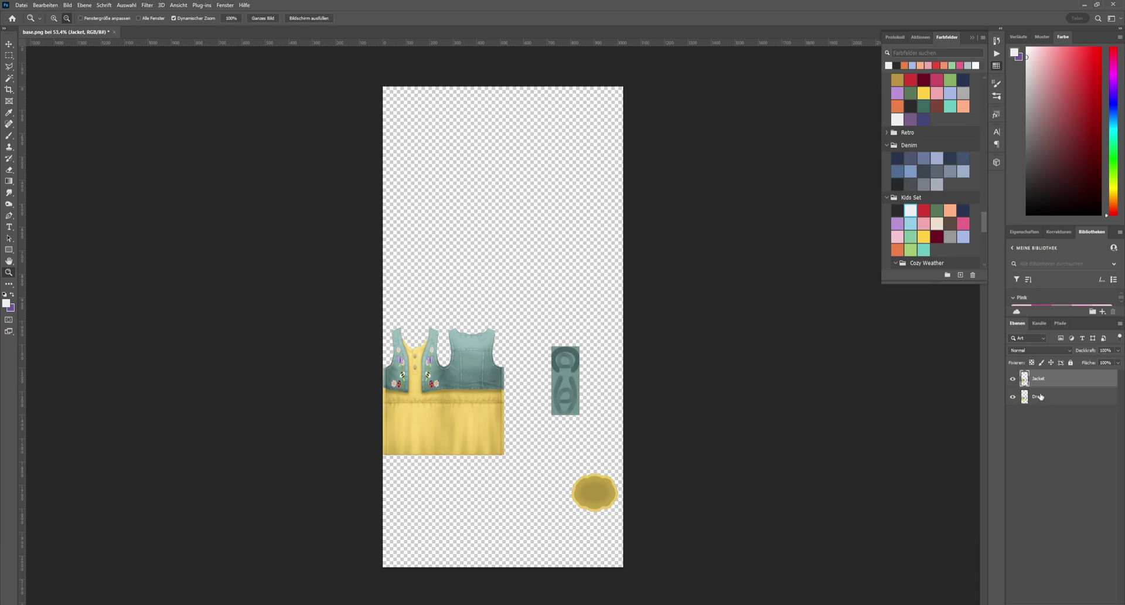
Switch to Sims 4 Studio and export the outfit's LOD 0 mesh as the Blender file mesh.blend
{"action": "left_click_drag", "start_coordinate": [444, 392], "coordinate": [475, 394]}
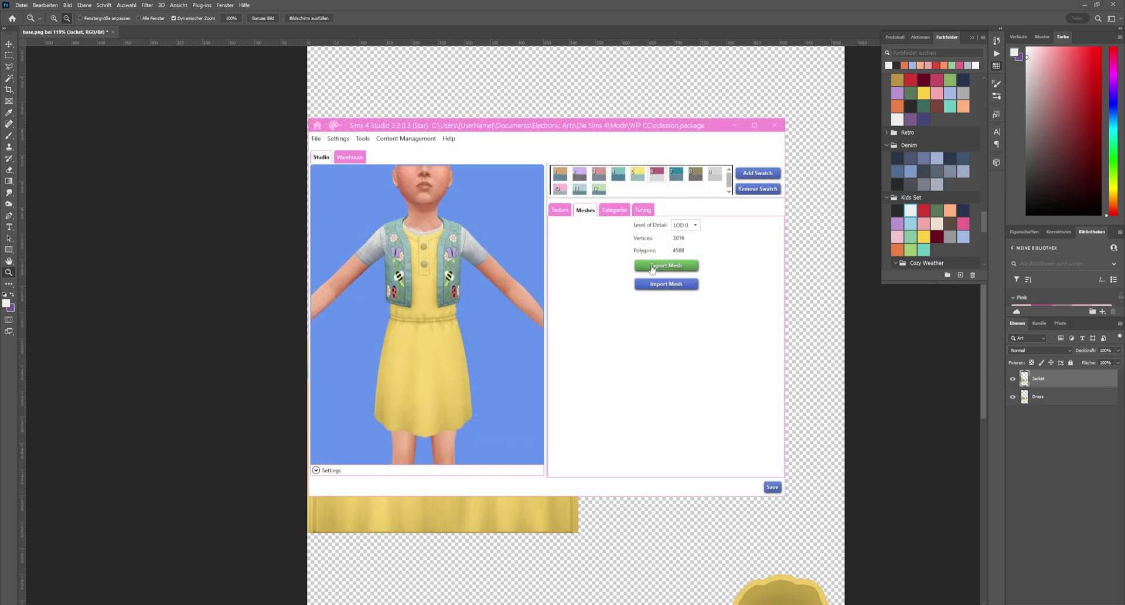
{"action": "left_click", "coordinate": [652, 266]}
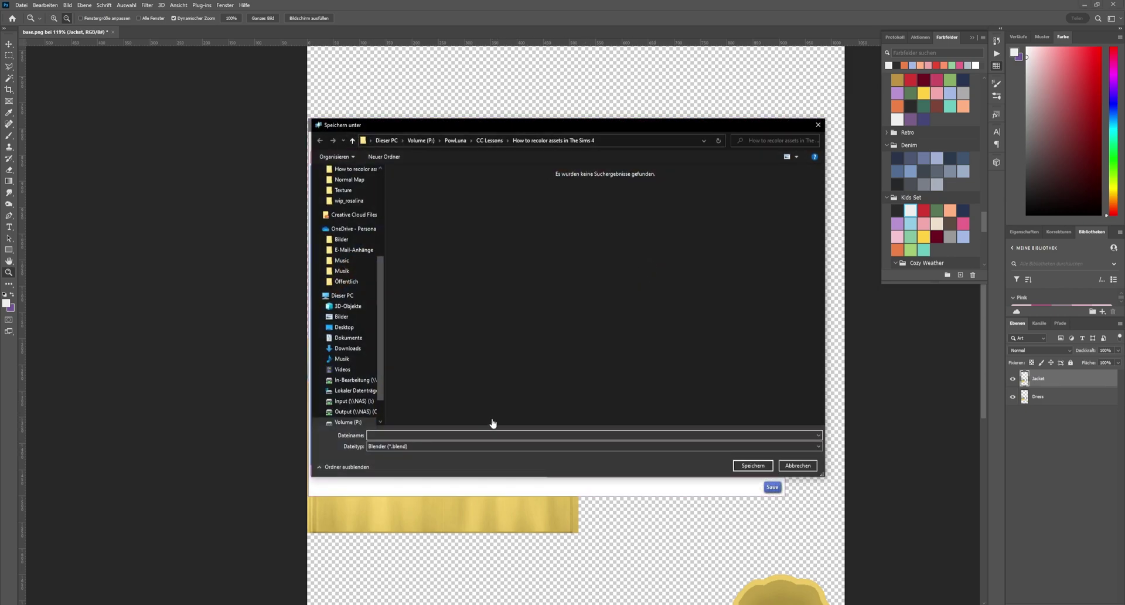
{"action": "type", "text": "base"}
{"action": "key", "text": "Return"}
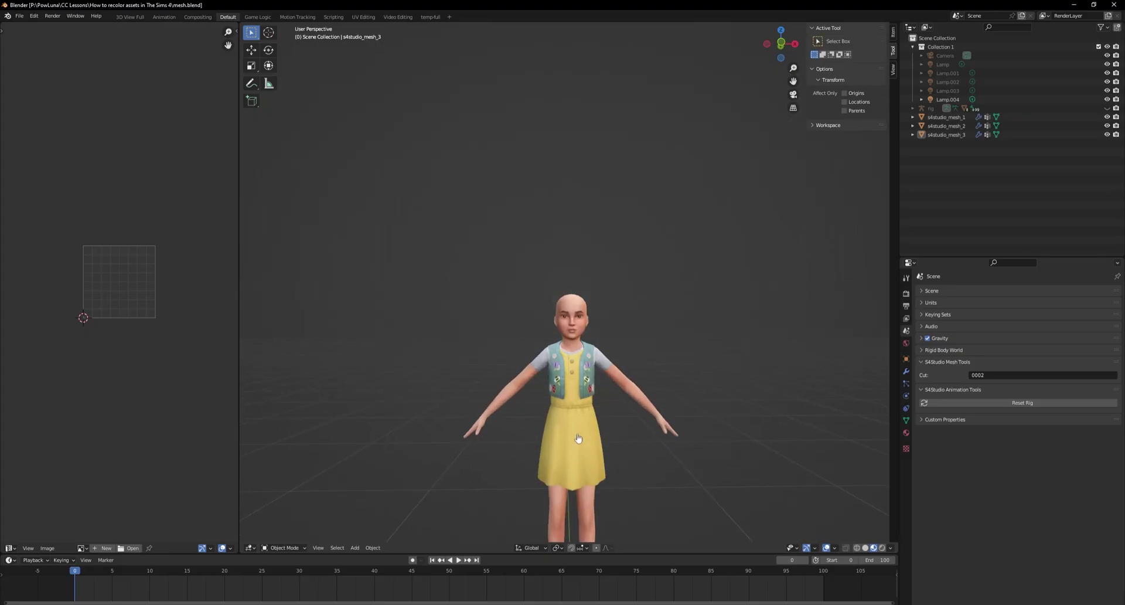
Put the dress mesh s4studio_mesh_3 in Blender into edit mode, select all its UVs and export the UV layout
{"action": "left_click", "coordinate": [578, 438]}
{"action": "key", "text": "Tab"}
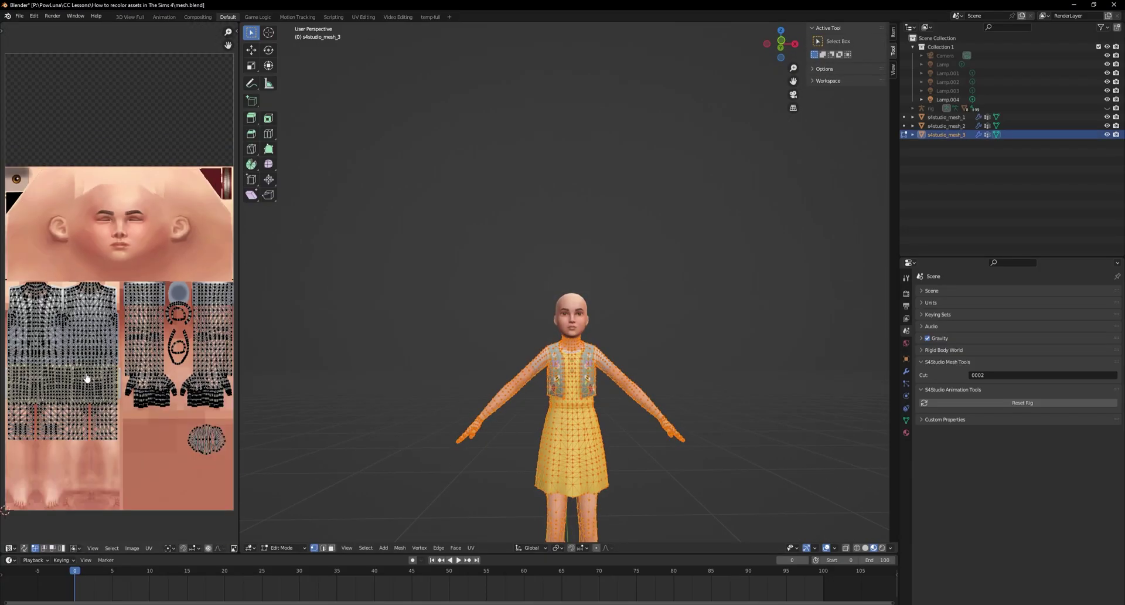
{"action": "scroll", "coordinate": [86, 378], "scroll_direction": "up", "scroll_amount": 5}
{"action": "scroll", "coordinate": [76, 400], "scroll_direction": "down", "scroll_amount": 2}
{"action": "key", "text": "a"}
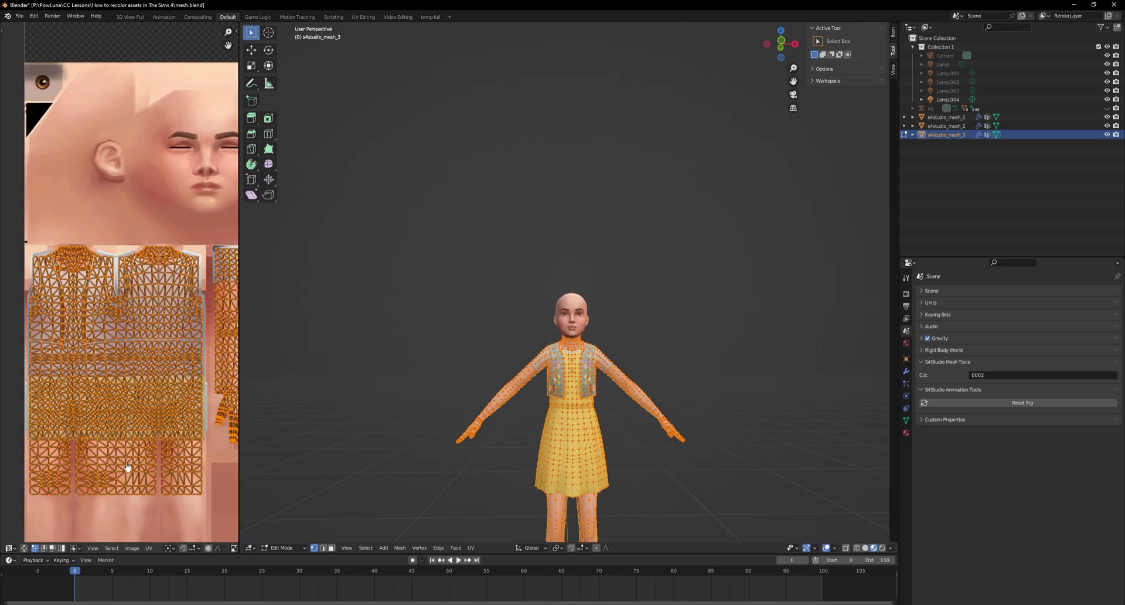
{"action": "left_click", "coordinate": [148, 548]}
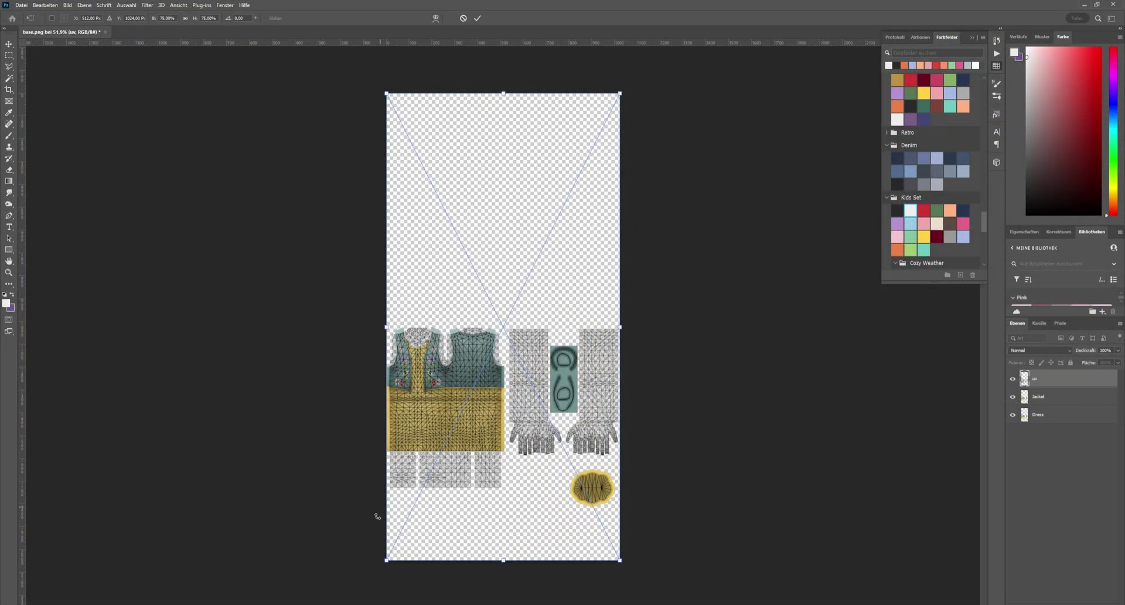
Place the UV layout as the layer uv above Jacket in base.png and inspect the vest edges against it
{"action": "key", "text": "Return"}
{"action": "scroll", "coordinate": [549, 503], "scroll_direction": "up", "scroll_amount": 4, "text": "alt"}
{"action": "scroll", "coordinate": [208, 163], "scroll_direction": "up", "scroll_amount": 6, "text": "alt"}
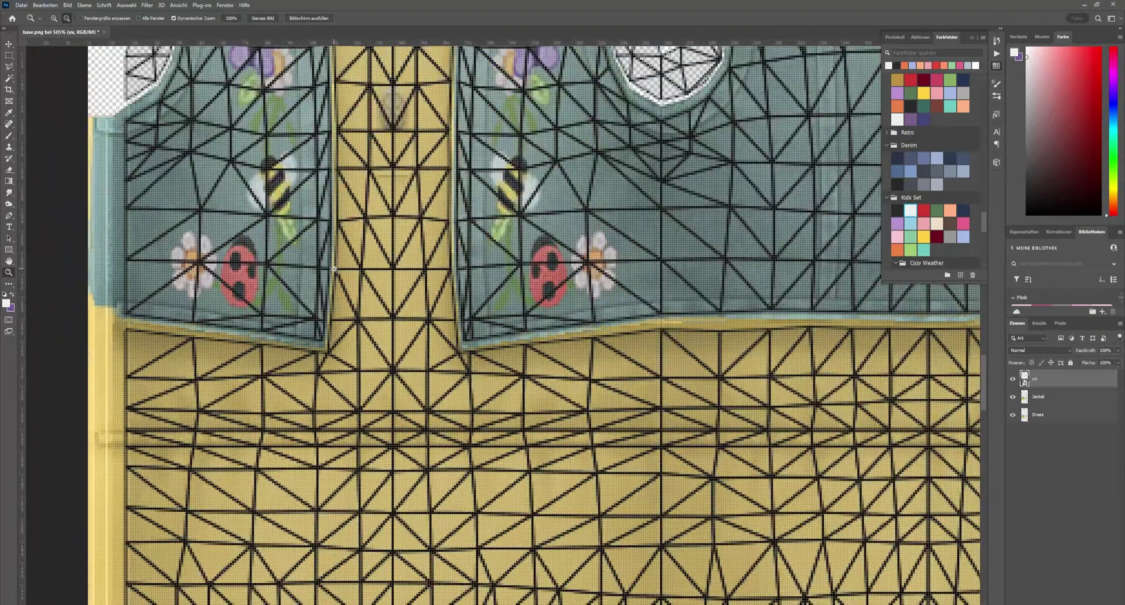
{"action": "scroll", "coordinate": [335, 269], "scroll_direction": "up", "scroll_amount": 4}
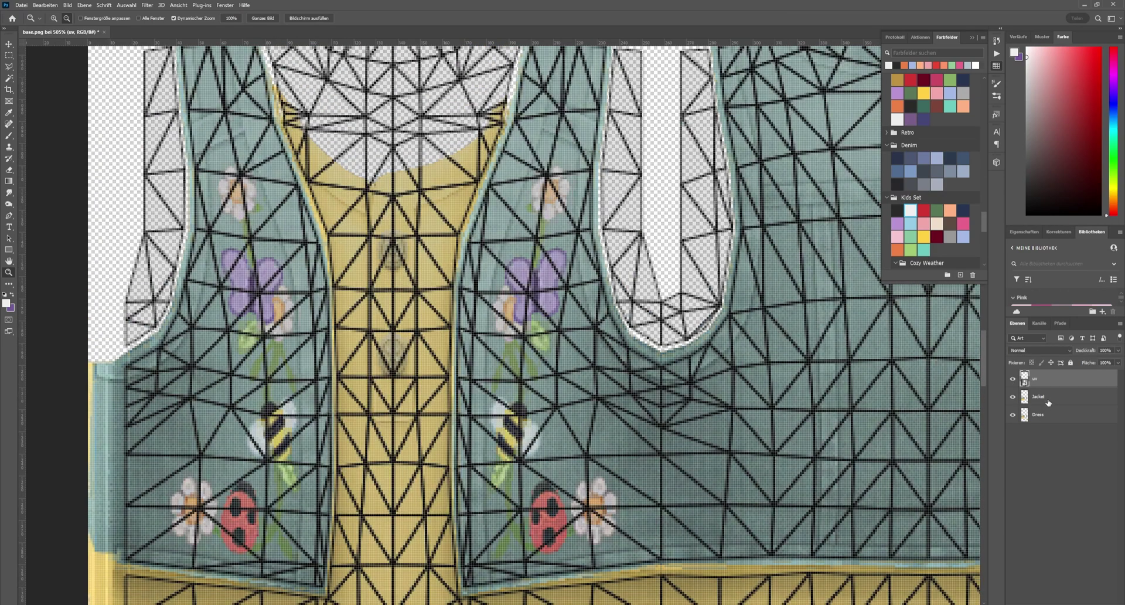
Outline the yellow dress areas along the vest edges with the Polygonal Lasso and remove them from the Jacket layer, keeping only the vest parts
{"action": "left_click", "coordinate": [1046, 395]}
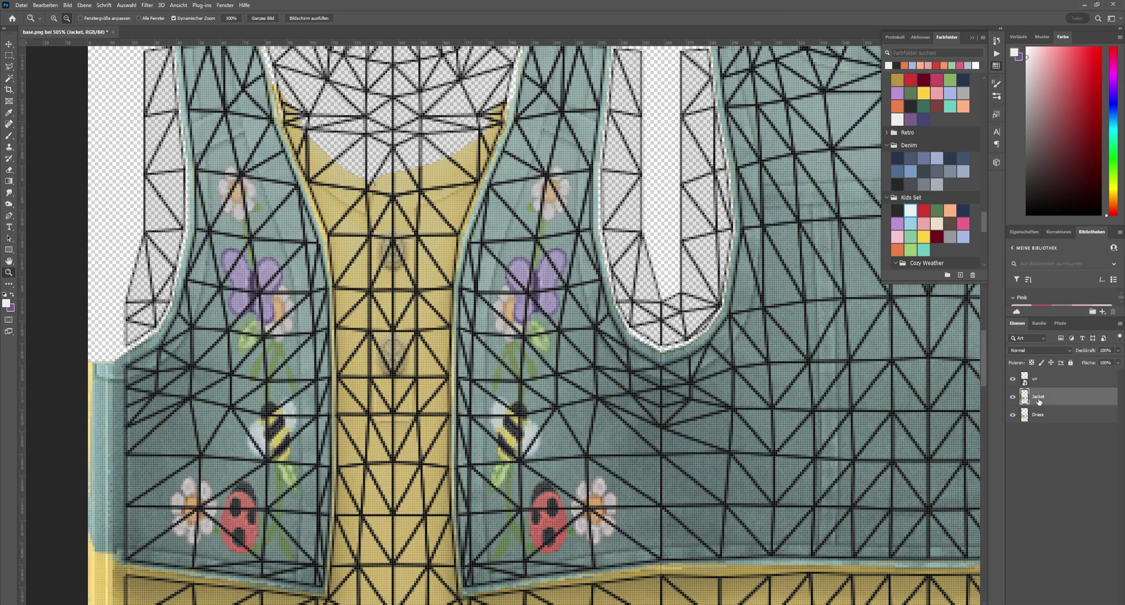
{"action": "key", "text": "l"}
{"action": "scroll", "coordinate": [272, 94], "scroll_direction": "up", "scroll_amount": 1}
{"action": "mouse_move", "coordinate": [331, 293]}
{"action": "left_mouse_down"}
{"action": "mouse_move", "coordinate": [338, 492]}
{"action": "mouse_move", "coordinate": [335, 463]}
{"action": "mouse_move", "coordinate": [258, 487]}
{"action": "left_mouse_up"}
{"action": "scroll", "coordinate": [338, 492], "scroll_direction": "down", "scroll_amount": 4}
{"action": "left_click", "coordinate": [81, 472]}
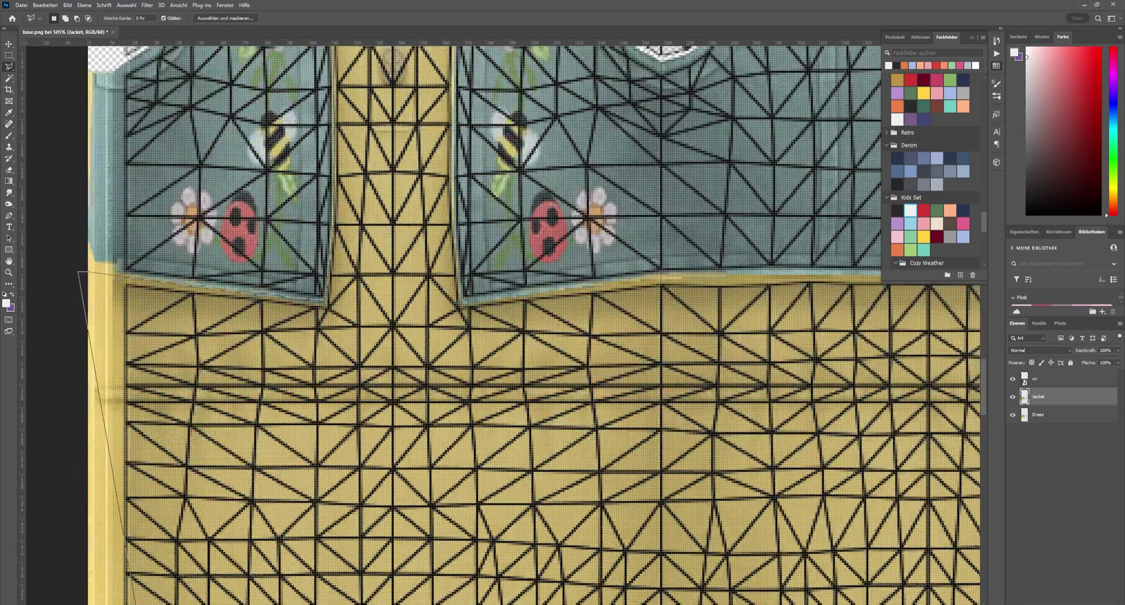
{"action": "left_click", "coordinate": [101, 601]}
{"action": "left_click", "coordinate": [674, 598]}
{"action": "left_click", "coordinate": [644, 334]}
{"action": "left_click", "coordinate": [398, 332]}
{"action": "mouse_move", "coordinate": [326, 342]}
{"action": "left_mouse_down"}
{"action": "mouse_move", "coordinate": [196, 306]}
{"action": "mouse_move", "coordinate": [192, 184]}
{"action": "mouse_move", "coordinate": [231, 220]}
{"action": "left_mouse_up"}
{"action": "scroll", "coordinate": [191, 263], "scroll_direction": "up", "scroll_amount": 9}
{"action": "key", "text": "ctrl+0"}
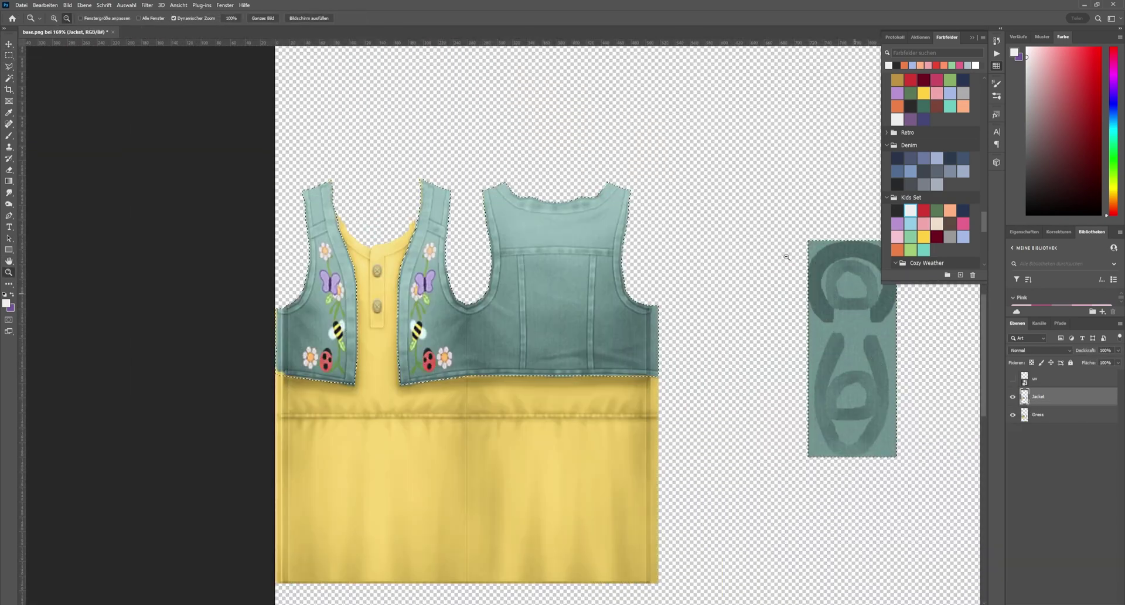
Clear the vest pieces and the separate teal patch from the Dress layer, and check the Dress and Jacket layers individually
{"action": "key", "text": "alt+bracketleft"}
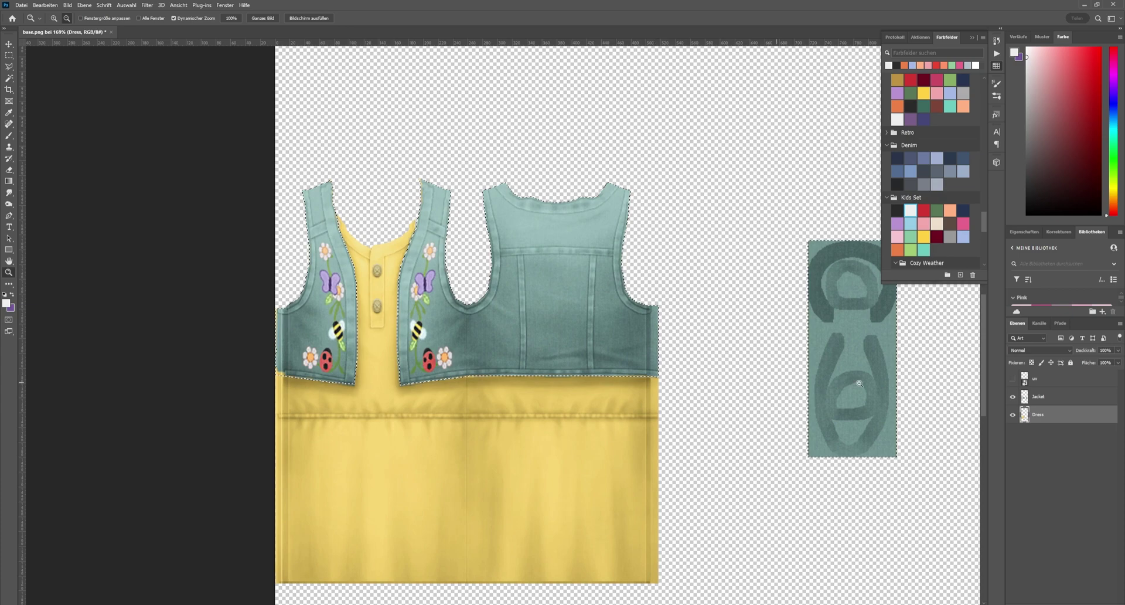
{"action": "left_click", "coordinate": [1012, 397]}
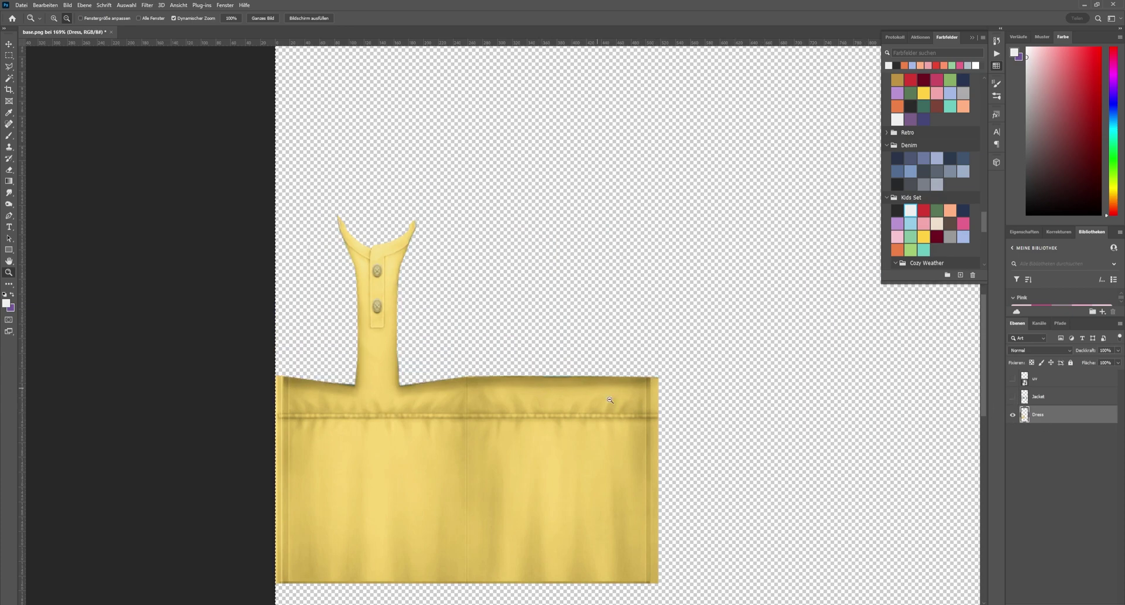
{"action": "left_click_drag", "start_coordinate": [713, 434], "coordinate": [661, 427]}
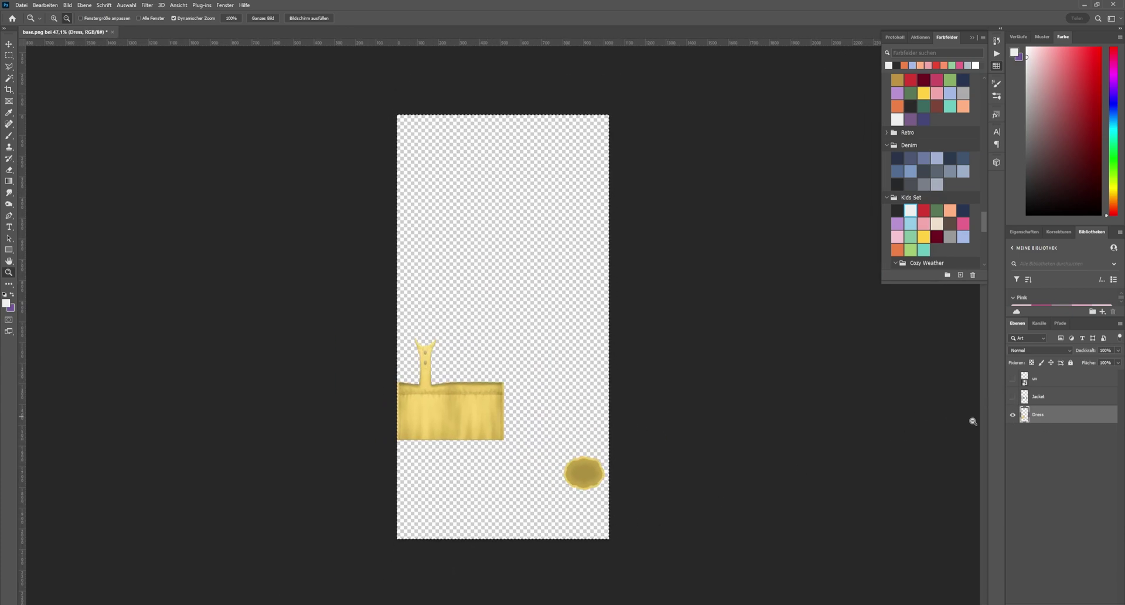
{"action": "left_click", "coordinate": [1012, 397]}
{"action": "left_click", "coordinate": [1012, 414]}
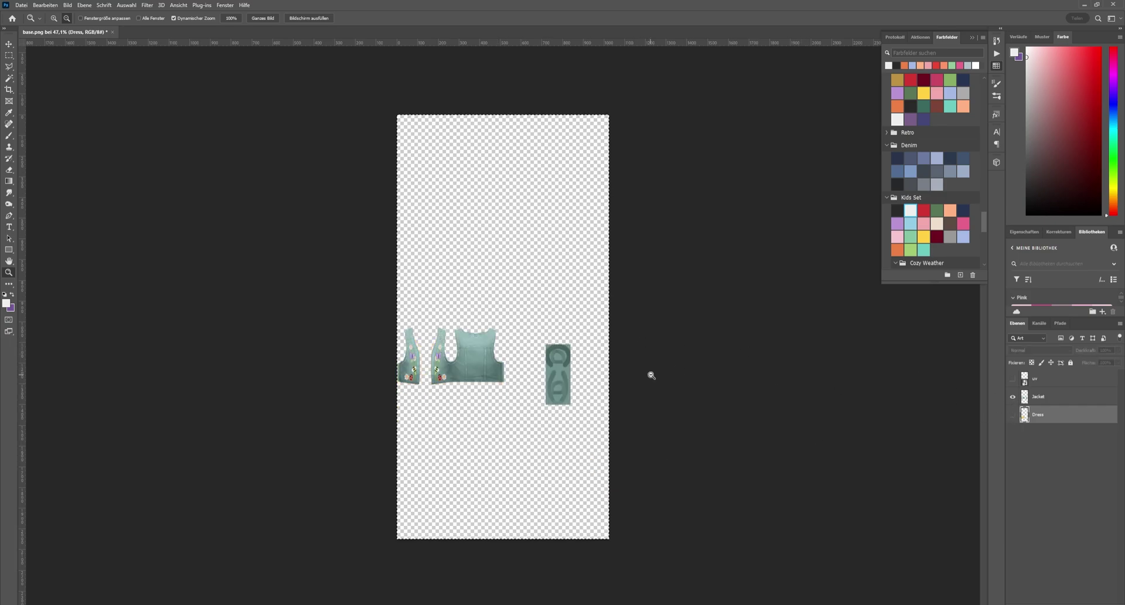
{"action": "left_click", "coordinate": [1013, 414]}
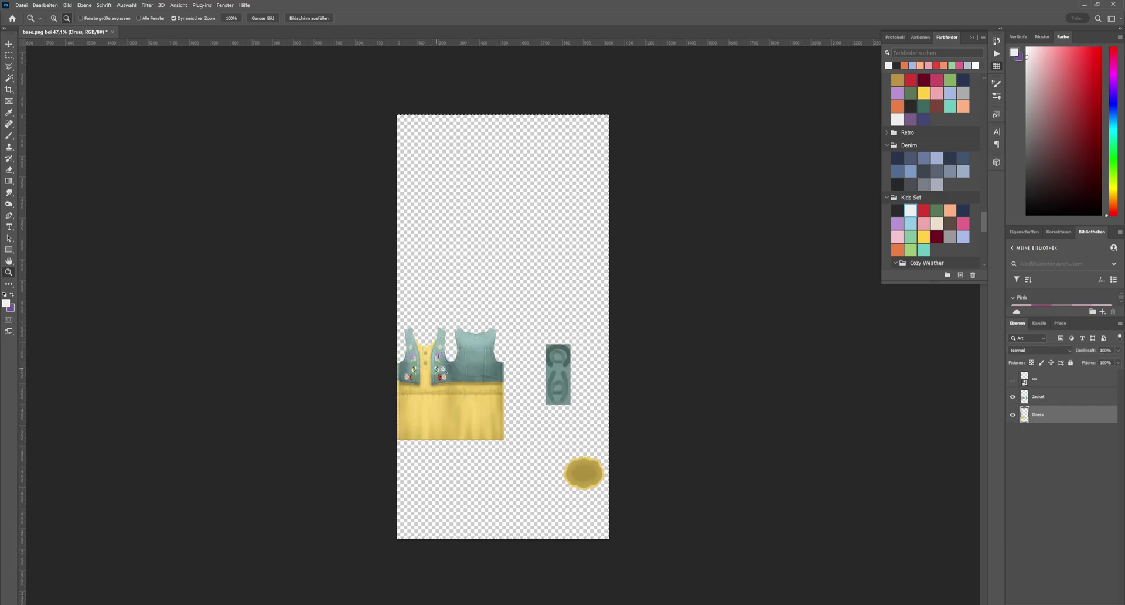
On the Jacket layer, lasso the lower daisy and the ladybug on the right-hand vest front and replace them with content-aware fills
{"action": "left_click_drag", "start_coordinate": [443, 371], "coordinate": [527, 437]}
{"action": "left_click", "coordinate": [1047, 402]}
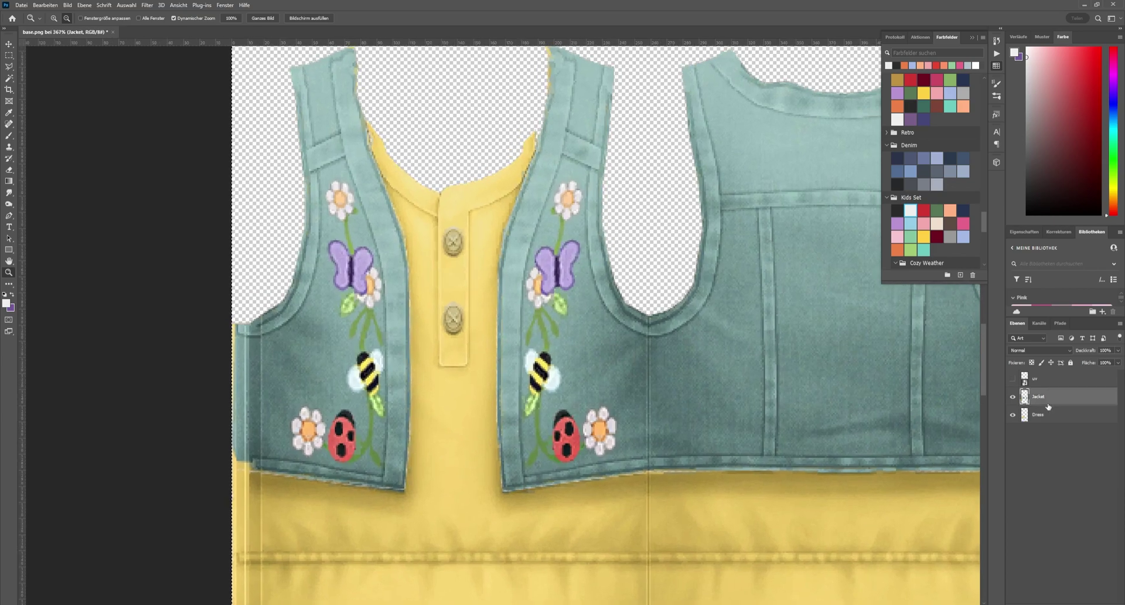
{"action": "scroll", "coordinate": [684, 368], "scroll_direction": "up", "scroll_amount": 1}
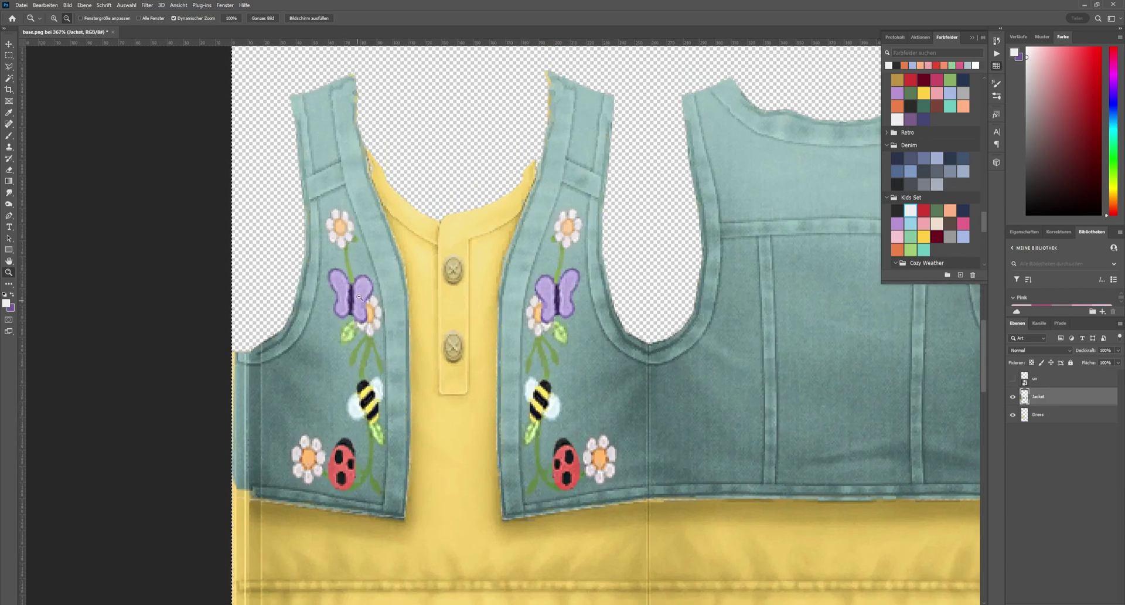
{"action": "right_click", "coordinate": [9, 66]}
{"action": "left_click", "coordinate": [44, 67]}
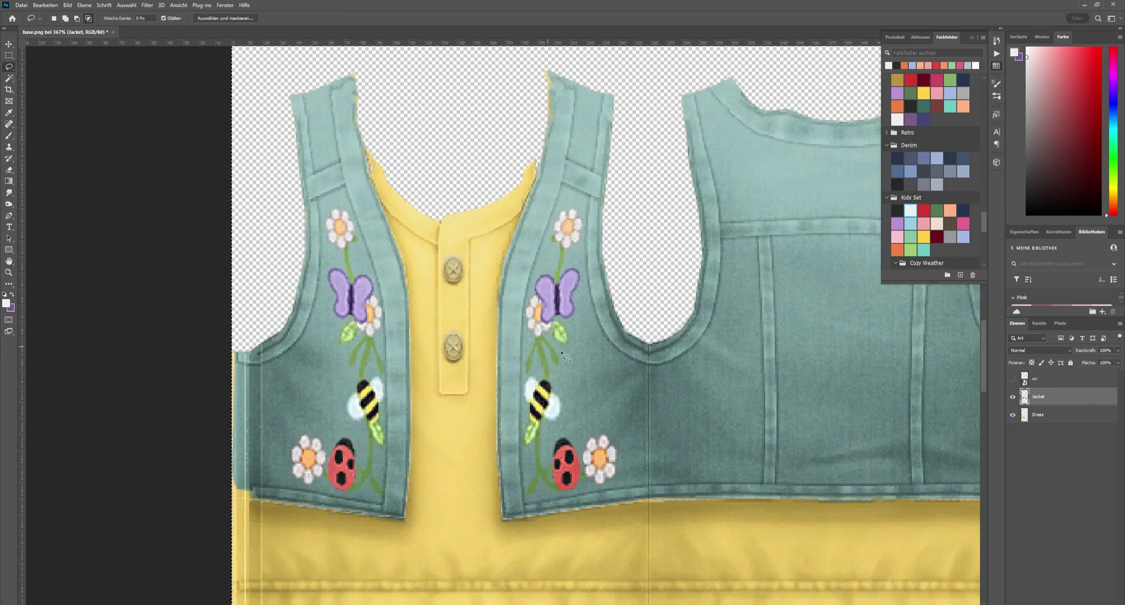
{"action": "left_click_drag", "start_coordinate": [615, 426], "coordinate": [598, 427]}
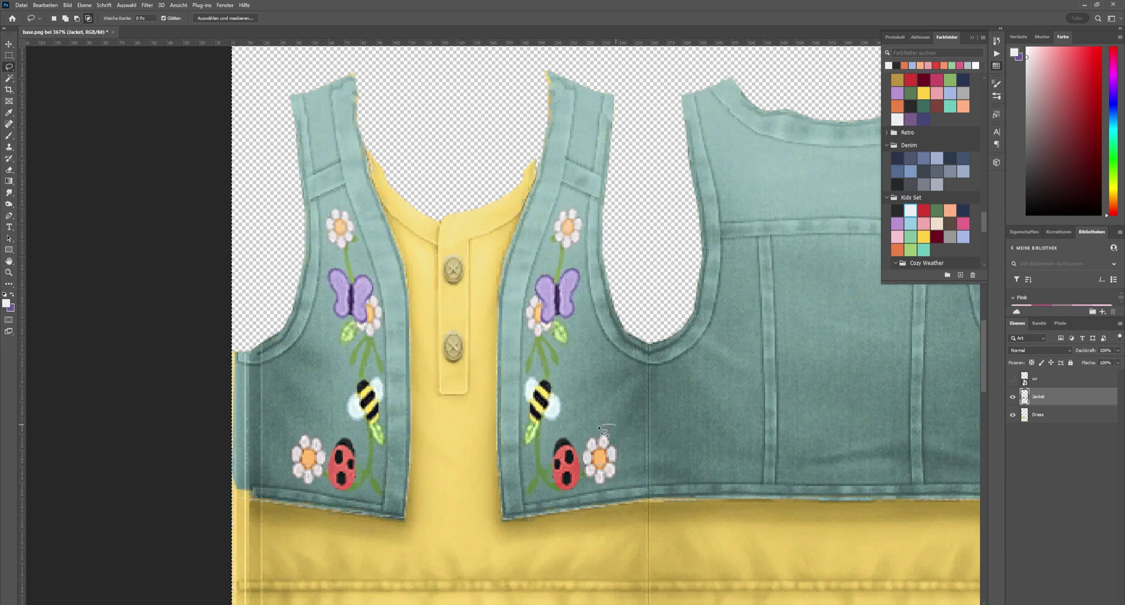
{"action": "right_click", "coordinate": [611, 474]}
{"action": "mouse_move", "coordinate": [623, 479]}
{"action": "left_mouse_down"}
{"action": "mouse_move", "coordinate": [559, 434]}
{"action": "mouse_move", "coordinate": [588, 485]}
{"action": "left_mouse_up"}
{"action": "left_click", "coordinate": [647, 403]}
{"action": "key", "text": "Return"}
{"action": "right_click", "coordinate": [629, 458]}
{"action": "left_click", "coordinate": [652, 296]}
{"action": "right_click", "coordinate": [589, 485]}
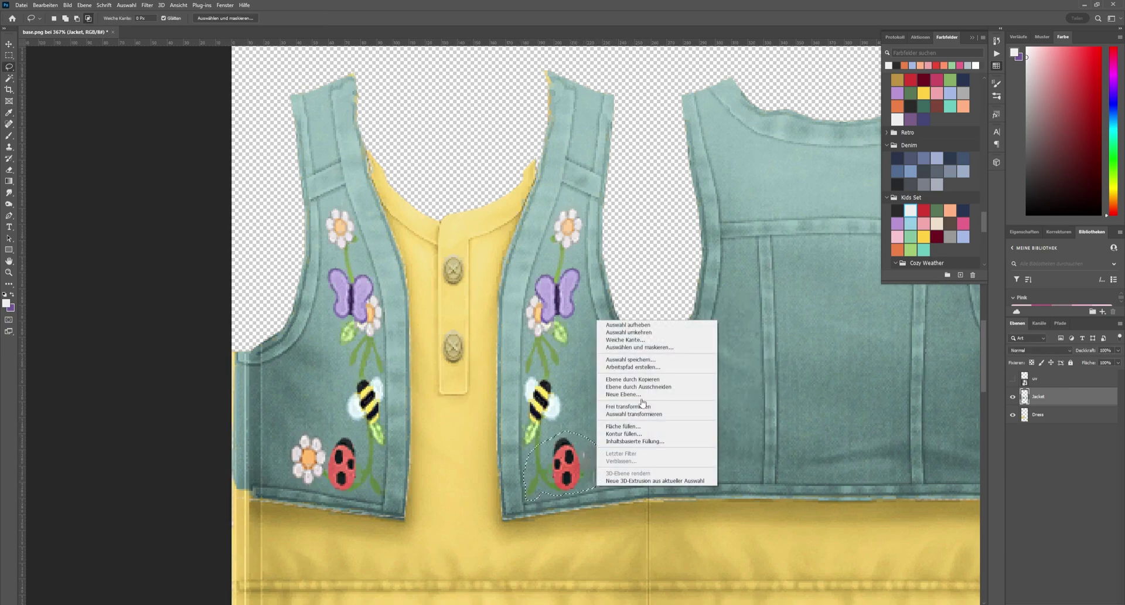
{"action": "left_click", "coordinate": [621, 403]}
Remove the upper daisy, butterfly and bee from the right-hand vest front with lasso selections and content-aware fills
{"action": "left_click_drag", "start_coordinate": [531, 287], "coordinate": [540, 235]}
{"action": "right_click", "coordinate": [539, 235]}
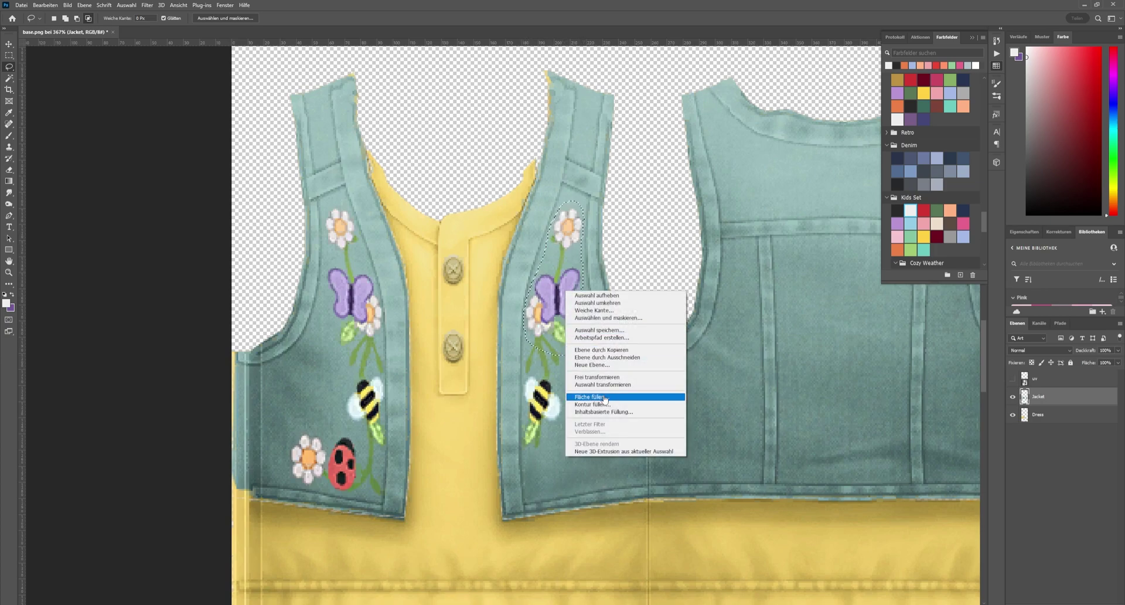
{"action": "left_click", "coordinate": [621, 399]}
{"action": "mouse_move", "coordinate": [526, 380]}
{"action": "left_mouse_down"}
{"action": "mouse_move", "coordinate": [525, 367]}
{"action": "mouse_move", "coordinate": [528, 451]}
{"action": "left_mouse_up"}
{"action": "right_click", "coordinate": [534, 449]}
{"action": "left_click", "coordinate": [593, 553]}
{"action": "left_click", "coordinate": [736, 364]}
{"action": "key", "text": "ctrl+d"}
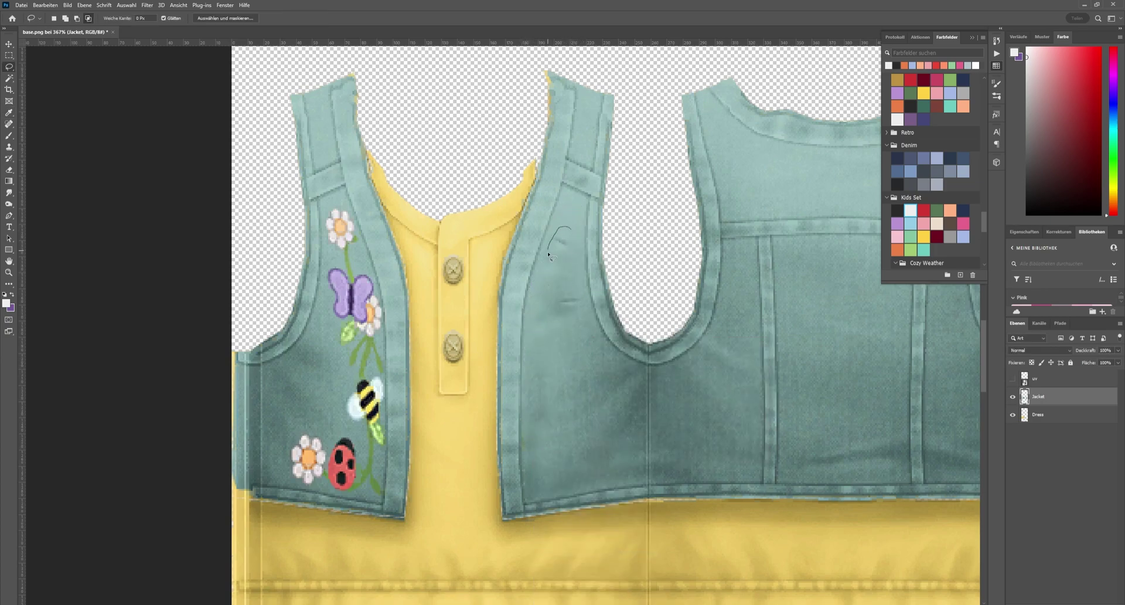
Clean up the leftover marks in the upper part of the right-hand vest front with a content-aware fill
{"action": "left_click_drag", "start_coordinate": [552, 233], "coordinate": [562, 258]}
{"action": "right_click", "coordinate": [562, 263]}
{"action": "left_click", "coordinate": [610, 369]}
{"action": "left_click", "coordinate": [736, 364]}
{"action": "key", "text": "ctrl+d"}
Smooth the remaining patches in the middle and lower part of the right-hand vest front with two content-aware fills
{"action": "left_click_drag", "start_coordinate": [549, 432], "coordinate": [563, 423]}
{"action": "right_click", "coordinate": [566, 400]}
{"action": "left_click", "coordinate": [615, 503]}
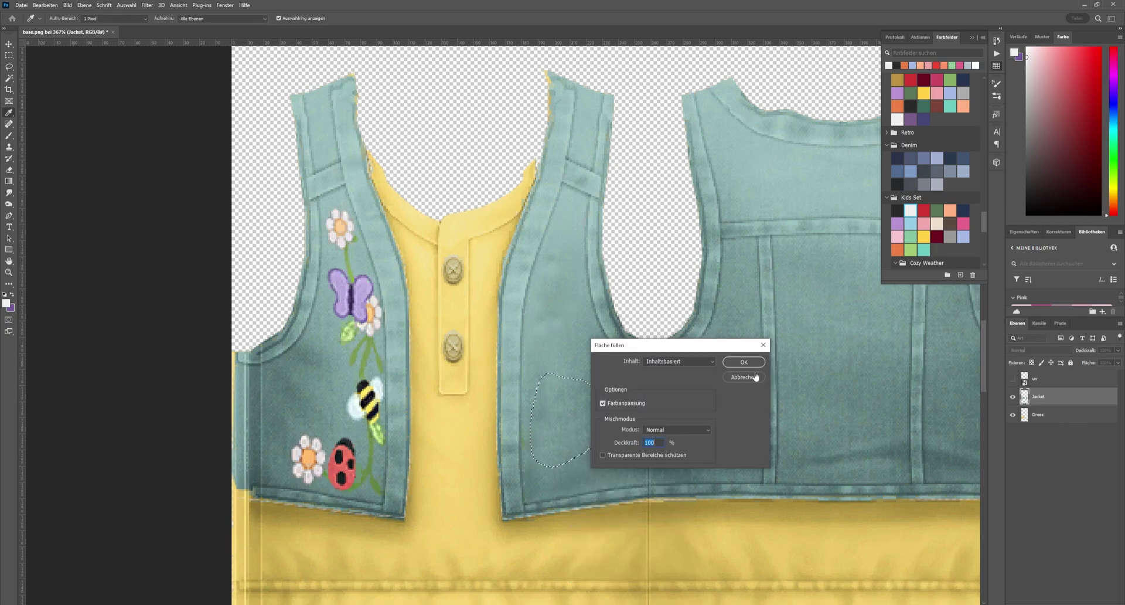
{"action": "left_click", "coordinate": [741, 363]}
{"action": "key", "text": "ctrl+d"}
{"action": "mouse_move", "coordinate": [571, 334]}
{"action": "left_mouse_down"}
{"action": "mouse_move", "coordinate": [550, 264]}
{"action": "mouse_move", "coordinate": [548, 369]}
{"action": "left_mouse_up"}
{"action": "right_click", "coordinate": [565, 337]}
{"action": "left_click", "coordinate": [612, 442]}
{"action": "left_click", "coordinate": [735, 365]}
{"action": "key", "text": "ctrl+d"}
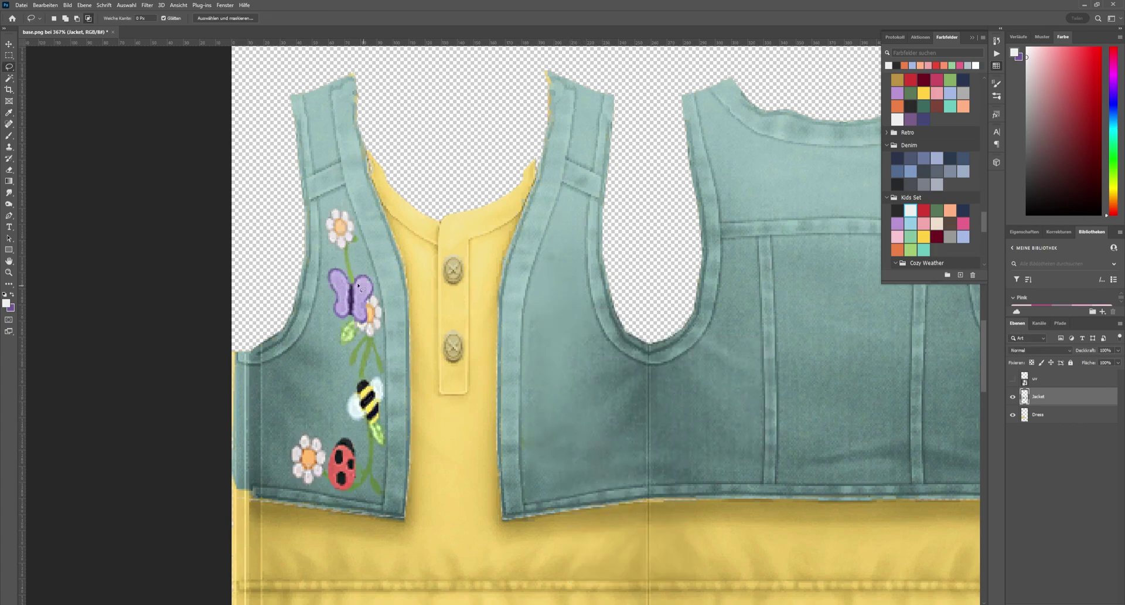
Remove the lower daisy and the upper daisy and butterfly from the left-hand vest front with content-aware fills
{"action": "left_click_drag", "start_coordinate": [288, 480], "coordinate": [334, 427]}
{"action": "right_click", "coordinate": [327, 432]}
{"action": "left_click", "coordinate": [371, 537]}
{"action": "left_click", "coordinate": [736, 364]}
{"action": "key", "text": "ctrl+d"}
{"action": "mouse_move", "coordinate": [335, 202]}
{"action": "left_mouse_down"}
{"action": "mouse_move", "coordinate": [380, 345]}
{"action": "mouse_move", "coordinate": [353, 230]}
{"action": "mouse_move", "coordinate": [334, 252]}
{"action": "left_mouse_up"}
{"action": "right_click", "coordinate": [346, 270]}
{"action": "left_click", "coordinate": [384, 376]}
{"action": "left_click", "coordinate": [736, 365]}
{"action": "right_click", "coordinate": [357, 241]}
{"action": "left_click", "coordinate": [386, 347]}
Fill the remaining embroidery on the left-hand vest front content-aware, including the bee, leaves, ladybug and stems, and smooth the leftover patch
{"action": "mouse_move", "coordinate": [368, 323]}
{"action": "left_mouse_down"}
{"action": "mouse_move", "coordinate": [347, 450]}
{"action": "mouse_move", "coordinate": [380, 334]}
{"action": "left_mouse_up"}
{"action": "right_click", "coordinate": [369, 346]}
{"action": "left_click", "coordinate": [417, 454]}
{"action": "left_click", "coordinate": [736, 364]}
{"action": "left_click_drag", "start_coordinate": [368, 456], "coordinate": [375, 496]}
{"action": "right_click", "coordinate": [373, 481]}
{"action": "left_click", "coordinate": [410, 420]}
{"action": "left_click", "coordinate": [736, 364]}
{"action": "left_click_drag", "start_coordinate": [371, 429], "coordinate": [359, 442]}
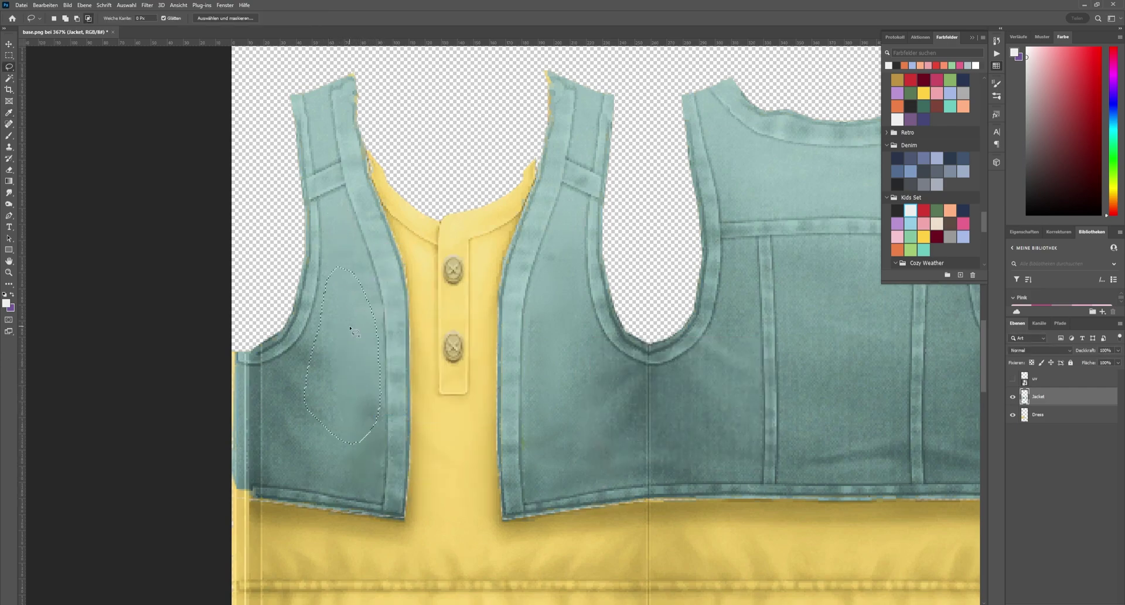
{"action": "left_click", "coordinate": [736, 365]}
{"action": "left_click", "coordinate": [358, 410]}
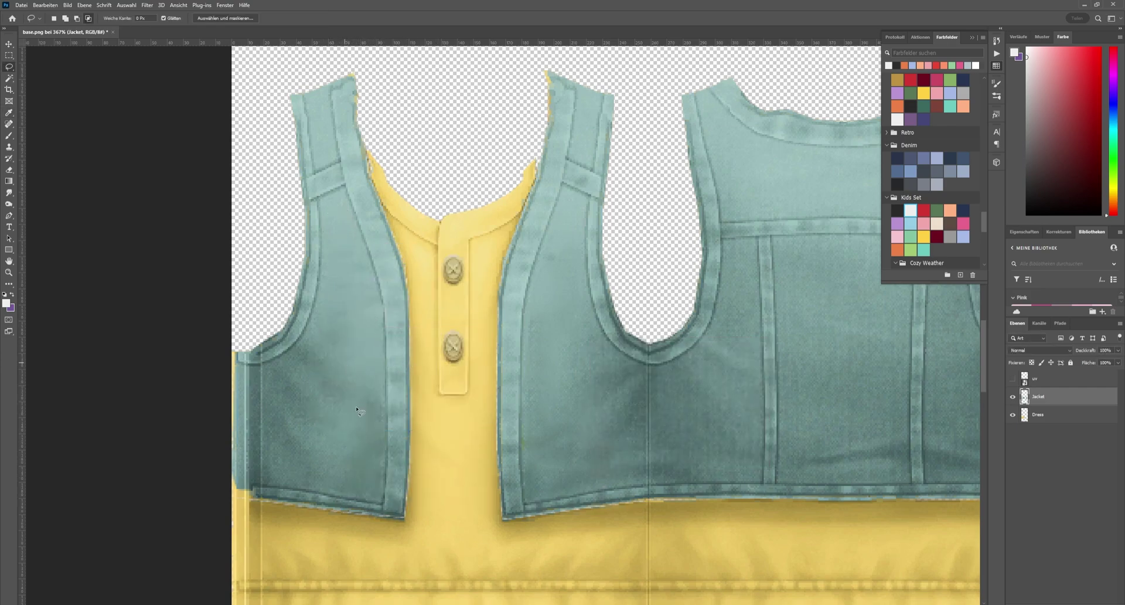
Fully desaturate the Jacket layer to grey with a Hue/Saturation adjustment
{"action": "left_click", "coordinate": [8, 272]}
{"action": "left_click_drag", "start_coordinate": [536, 391], "coordinate": [469, 393]}
{"action": "scroll", "coordinate": [593, 440], "scroll_direction": "down", "scroll_amount": 2, "text": "alt"}
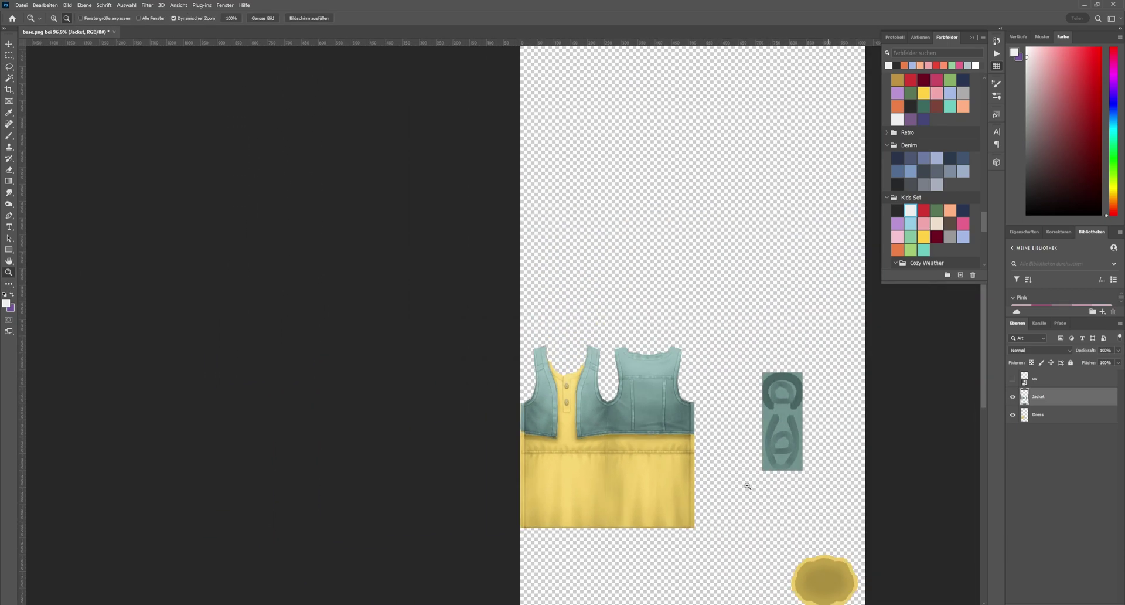
{"action": "left_click_drag", "start_coordinate": [439, 382], "coordinate": [466, 375]}
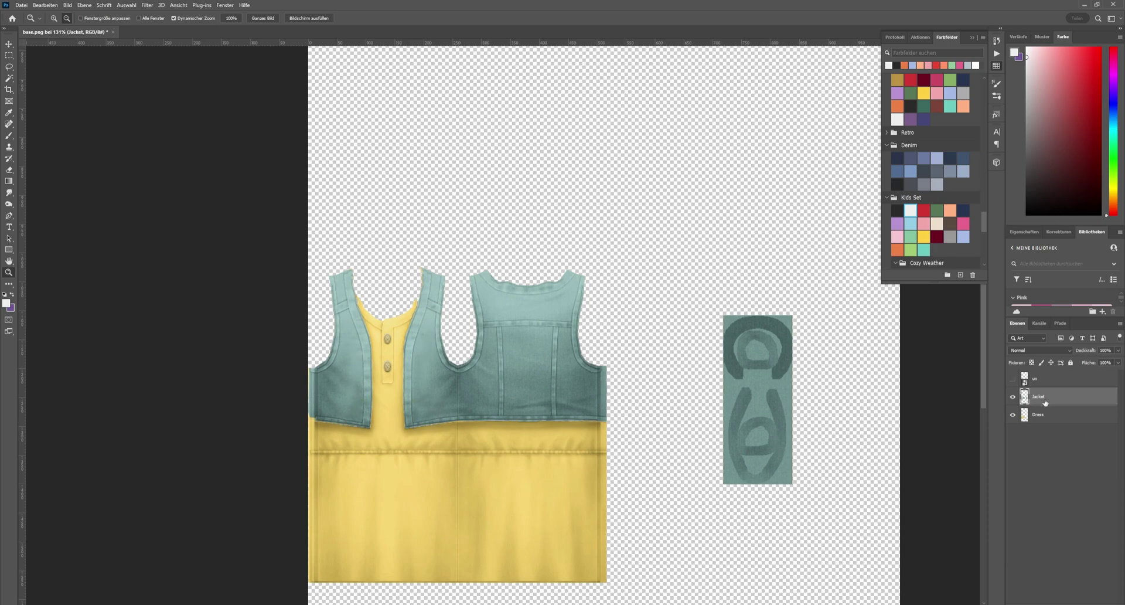
{"action": "left_click", "coordinate": [68, 5]}
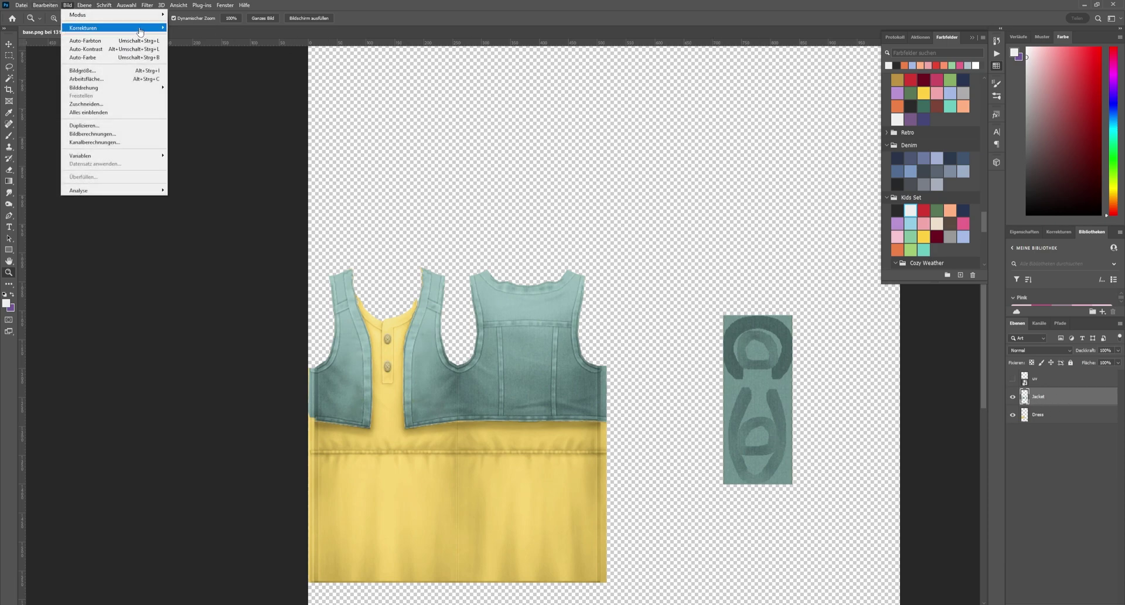
{"action": "mouse_move", "coordinate": [139, 32]}
{"action": "left_click", "coordinate": [212, 74]}
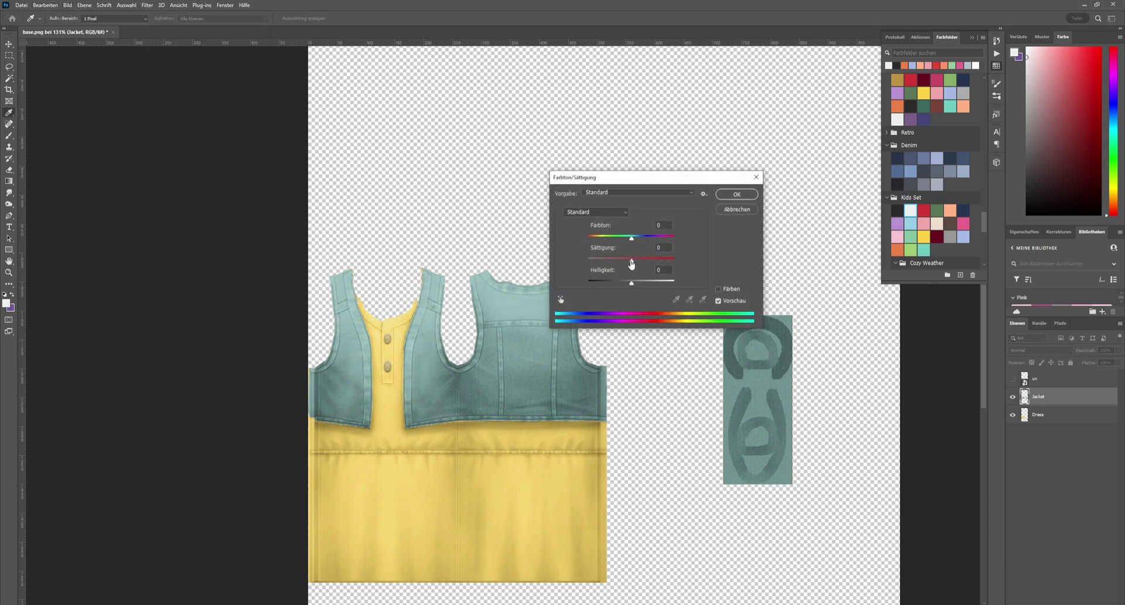
{"action": "left_click_drag", "start_coordinate": [632, 264], "coordinate": [585, 261]}
{"action": "left_click", "coordinate": [737, 194]}
{"action": "key", "text": "z"}
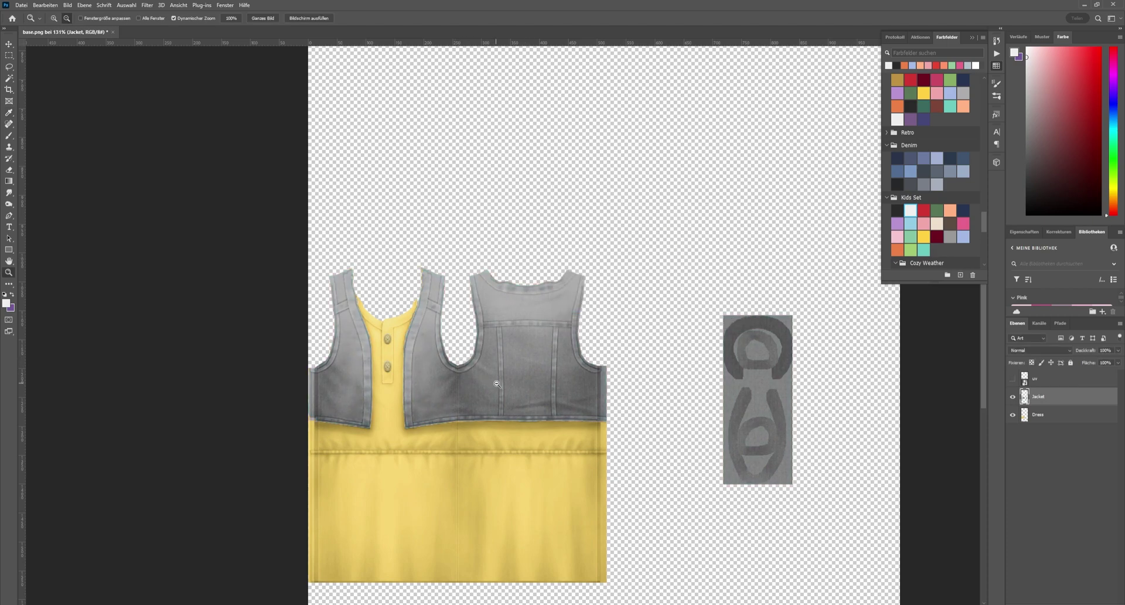
Fully desaturate the Dress layer to grey with a Hue/Saturation adjustment
{"action": "left_click", "coordinate": [1072, 420]}
{"action": "left_click", "coordinate": [67, 5]}
{"action": "left_click", "coordinate": [212, 75]}
{"action": "left_click_drag", "start_coordinate": [631, 261], "coordinate": [586, 261]}
{"action": "left_click", "coordinate": [737, 194]}
Brighten the Dress layer with a Brightness/Contrast adjustment, setting the brightness to 40
{"action": "scroll", "coordinate": [737, 194], "scroll_direction": "down", "scroll_amount": 3}
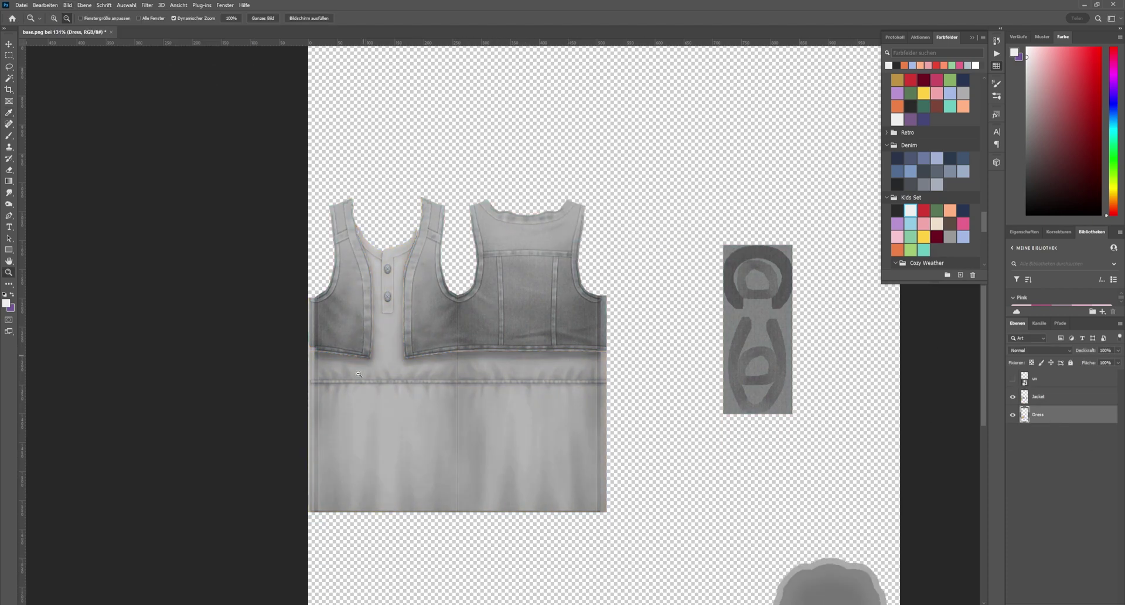
{"action": "scroll", "coordinate": [736, 194], "scroll_direction": "up", "scroll_amount": 1}
{"action": "left_click", "coordinate": [68, 6]}
{"action": "mouse_move", "coordinate": [94, 28]}
{"action": "left_click", "coordinate": [193, 30]}
{"action": "left_click_drag", "start_coordinate": [528, 173], "coordinate": [541, 176]}
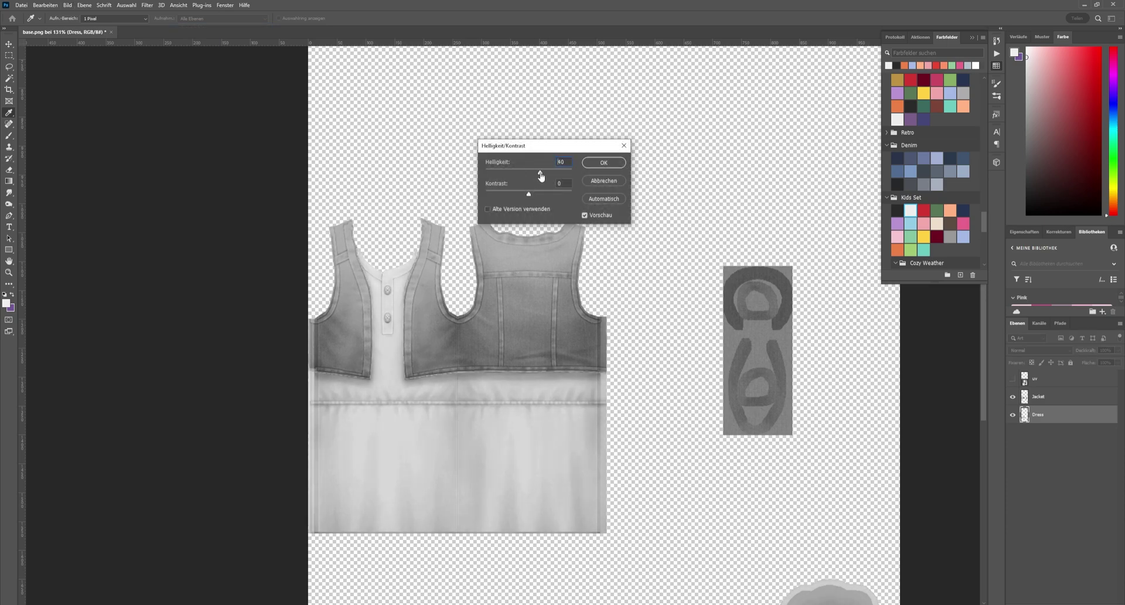
{"action": "left_click", "coordinate": [604, 162]}
Brighten the Jacket layer with a Brightness/Contrast adjustment, setting the brightness to 46
{"action": "left_click", "coordinate": [1049, 396]}
{"action": "left_click", "coordinate": [67, 5]}
{"action": "mouse_move", "coordinate": [93, 27]}
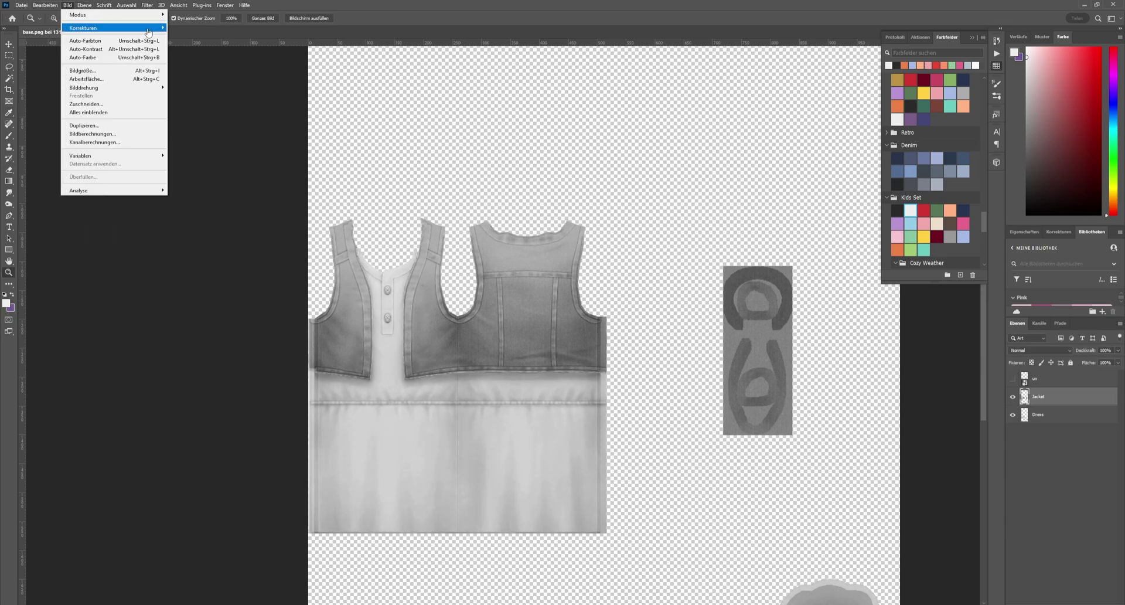
{"action": "left_click", "coordinate": [194, 30]}
{"action": "left_click_drag", "start_coordinate": [528, 172], "coordinate": [542, 175]}
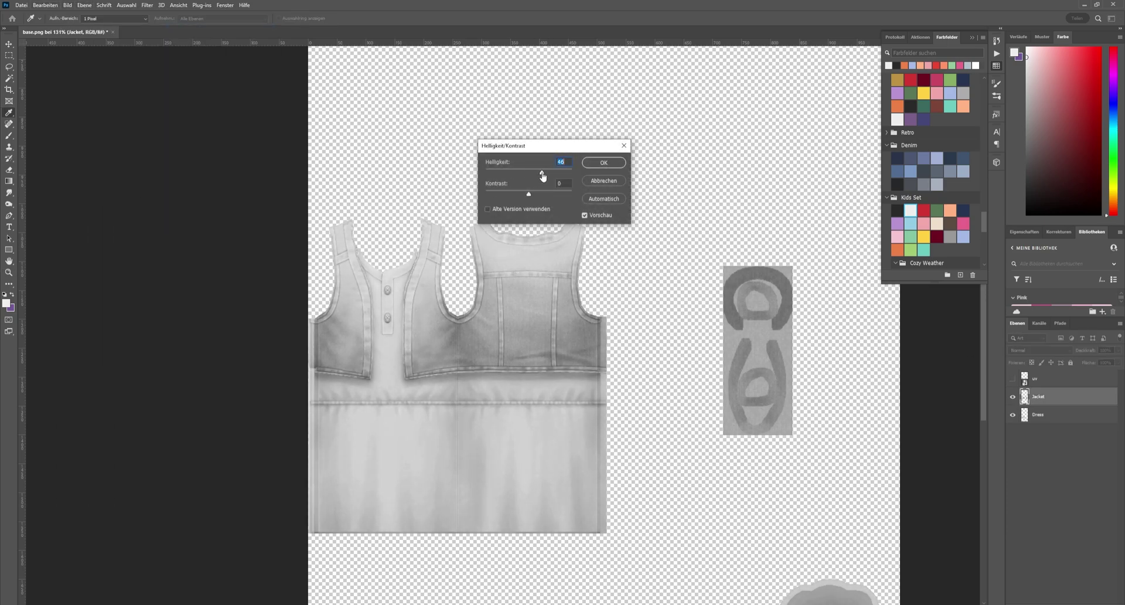
{"action": "left_click", "coordinate": [604, 162]}
{"action": "scroll", "coordinate": [732, 252], "scroll_direction": "down", "scroll_amount": 2}
Add a new empty layer directly above Dress and set its blend mode to Multiply (Multiplizieren)
{"action": "left_click", "coordinate": [1040, 414]}
{"action": "key", "text": "ctrl+0"}
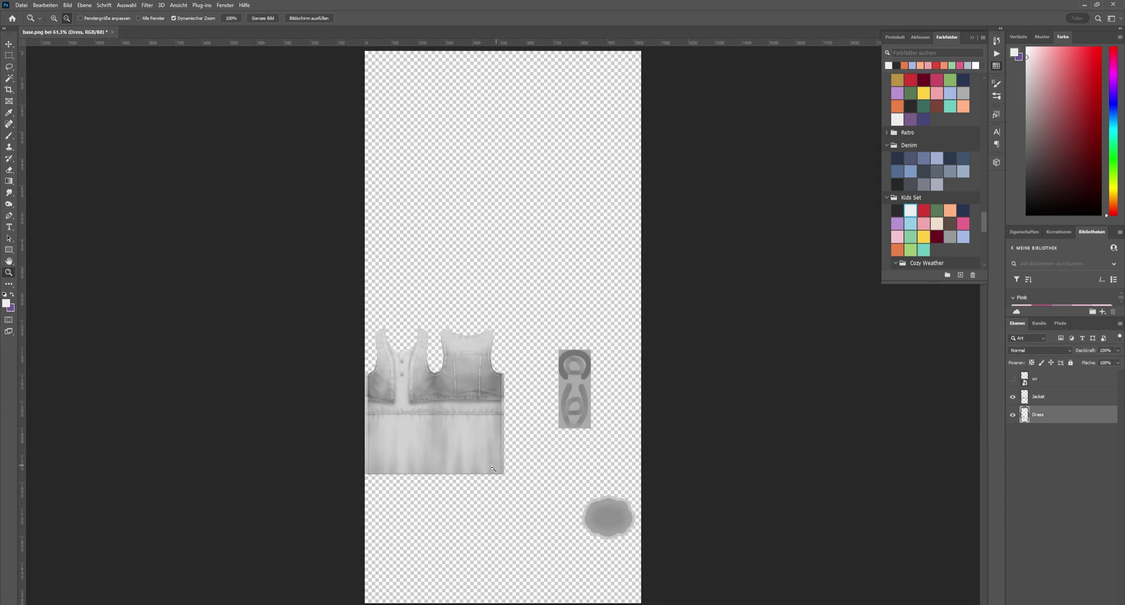
{"action": "scroll", "coordinate": [492, 467], "scroll_direction": "up", "scroll_amount": 1, "text": "alt"}
{"action": "key", "text": "ctrl+shift+alt+n"}
{"action": "left_click", "coordinate": [1039, 349]}
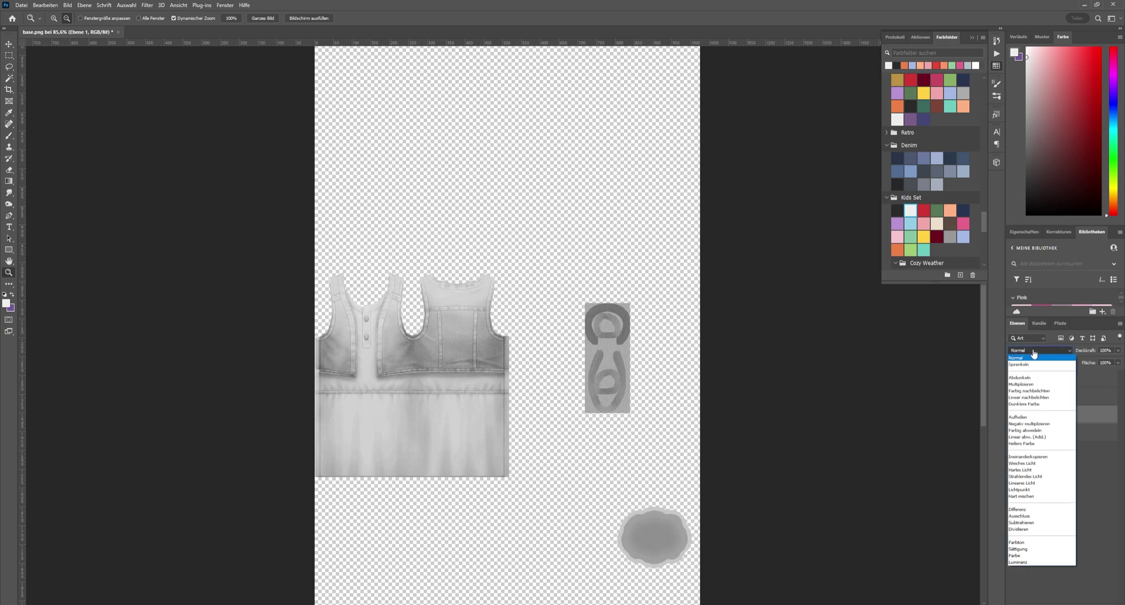
{"action": "left_click", "coordinate": [1034, 386]}
Set the foreground colour to light pink, adjust the brush and paint over the whole dress area on the Multiply layer
{"action": "left_click", "coordinate": [8, 136]}
{"action": "left_click", "coordinate": [6, 303]}
{"action": "left_click", "coordinate": [620, 306]}
{"action": "left_click", "coordinate": [796, 299]}
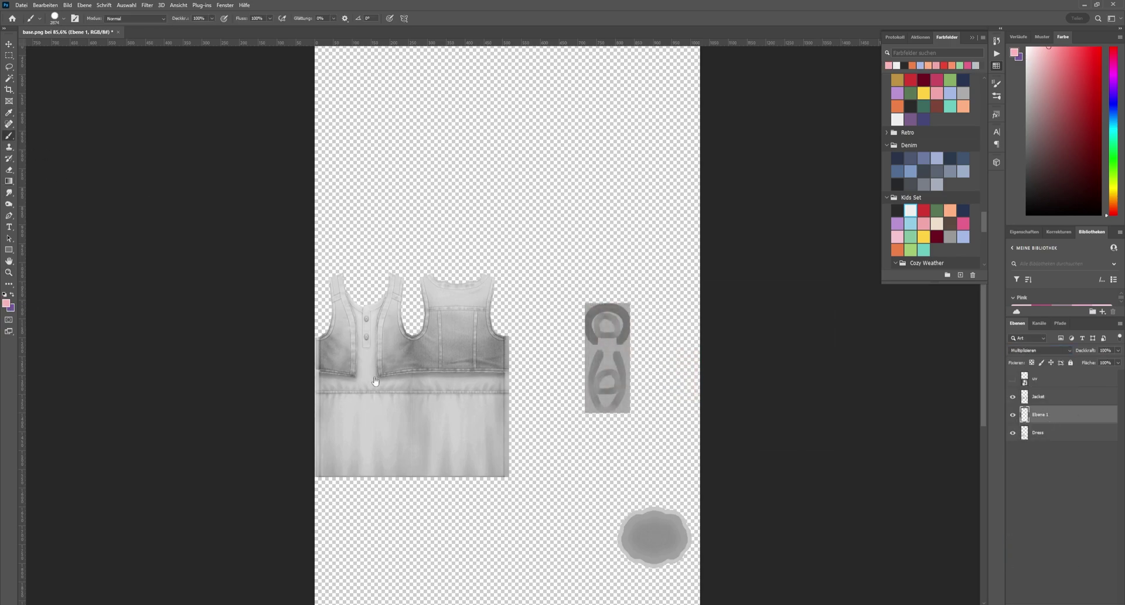
{"action": "left_click", "coordinate": [63, 18]}
{"action": "left_click", "coordinate": [61, 46]}
{"action": "left_click", "coordinate": [63, 19]}
{"action": "mouse_move", "coordinate": [322, 381]}
{"action": "left_mouse_down"}
{"action": "mouse_move", "coordinate": [344, 468]}
{"action": "mouse_move", "coordinate": [423, 447]}
{"action": "mouse_move", "coordinate": [461, 357]}
{"action": "mouse_move", "coordinate": [346, 303]}
{"action": "left_mouse_up"}
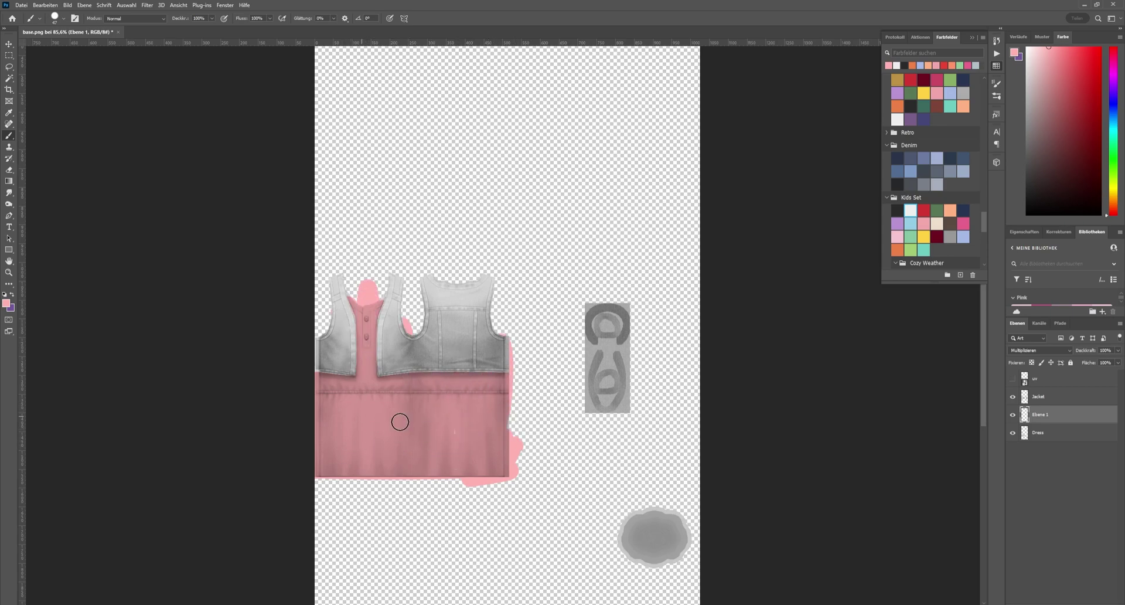
Load the Dress layer's outline as a selection, invert it and delete the excess pink outside the dress on the Multiply layer
{"action": "left_click", "coordinate": [9, 272]}
{"action": "left_click_drag", "start_coordinate": [436, 454], "coordinate": [475, 455]}
{"action": "right_click", "coordinate": [1026, 434]}
{"action": "left_click", "coordinate": [1020, 451]}
{"action": "left_click", "coordinate": [126, 4]}
{"action": "left_click", "coordinate": [164, 44]}
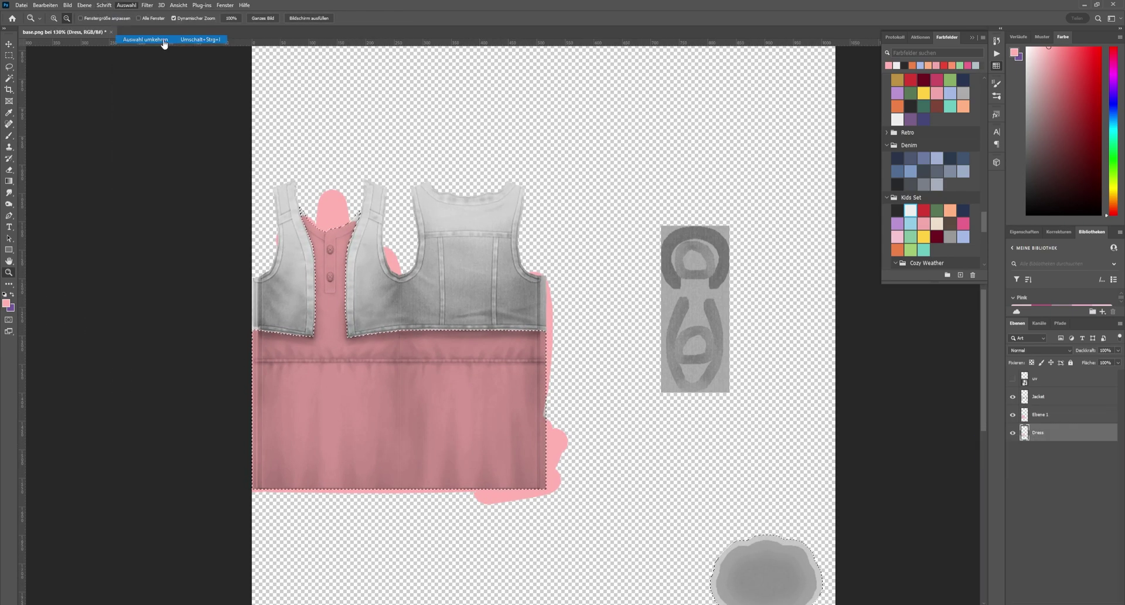
{"action": "left_click", "coordinate": [1040, 414]}
{"action": "key", "text": "Delete"}
Invert the selection back onto the dress shape
{"action": "left_click", "coordinate": [126, 5]}
{"action": "left_click", "coordinate": [164, 39]}
{"action": "left_click", "coordinate": [9, 135]}
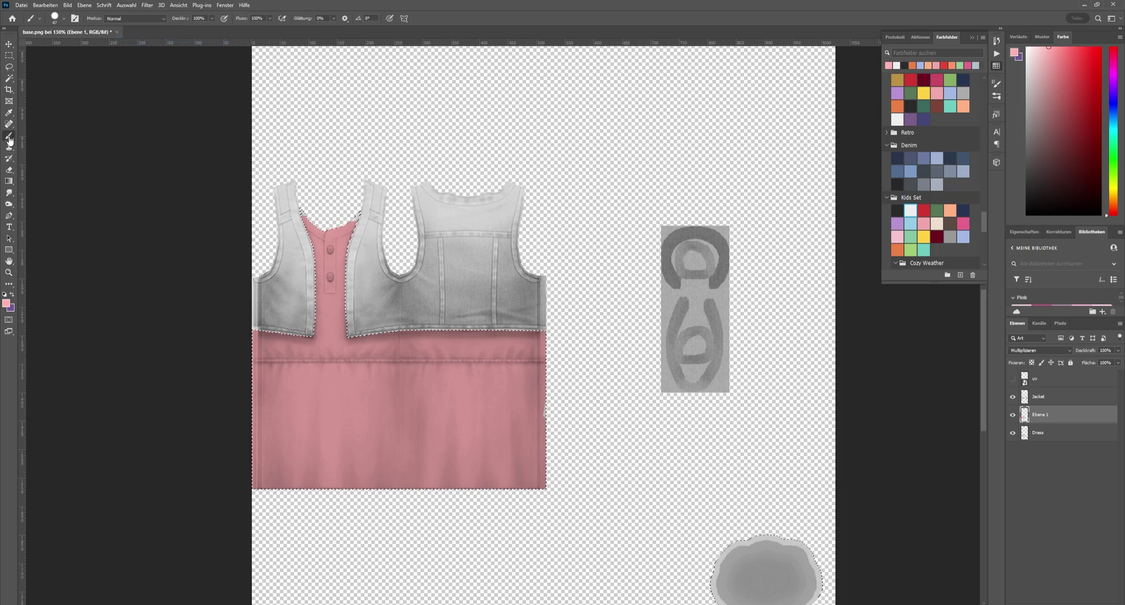
{"action": "left_click", "coordinate": [10, 272]}
{"action": "left_click_drag", "start_coordinate": [328, 408], "coordinate": [368, 410]}
{"action": "left_click_drag", "start_coordinate": [495, 388], "coordinate": [415, 394]}
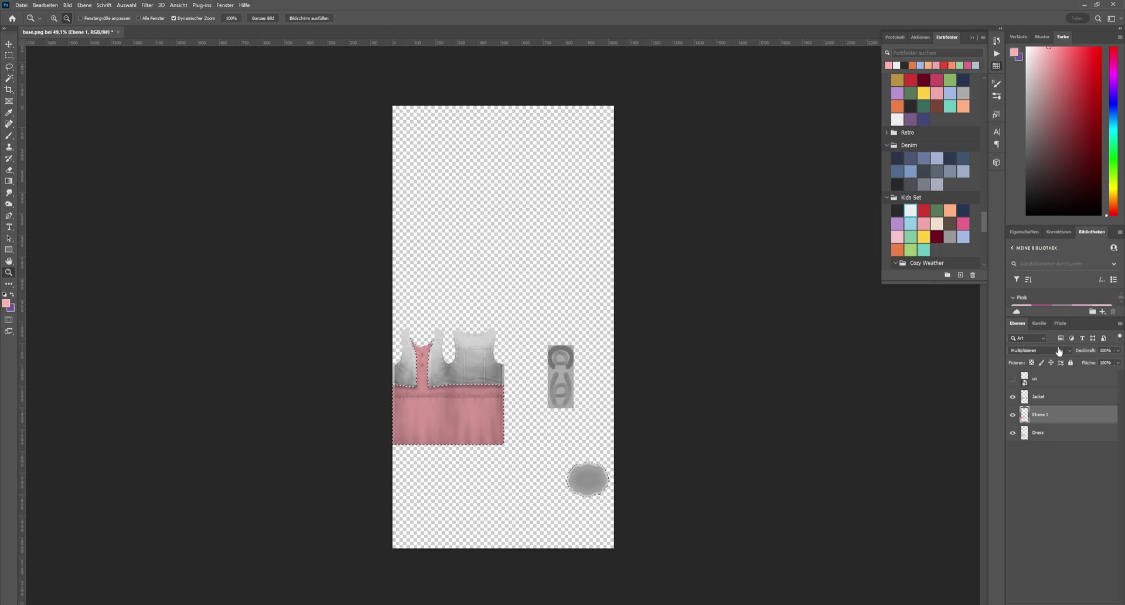
Try the Farbe (Color) blend mode on the pink layer above the dress
{"action": "left_click", "coordinate": [1058, 351]}
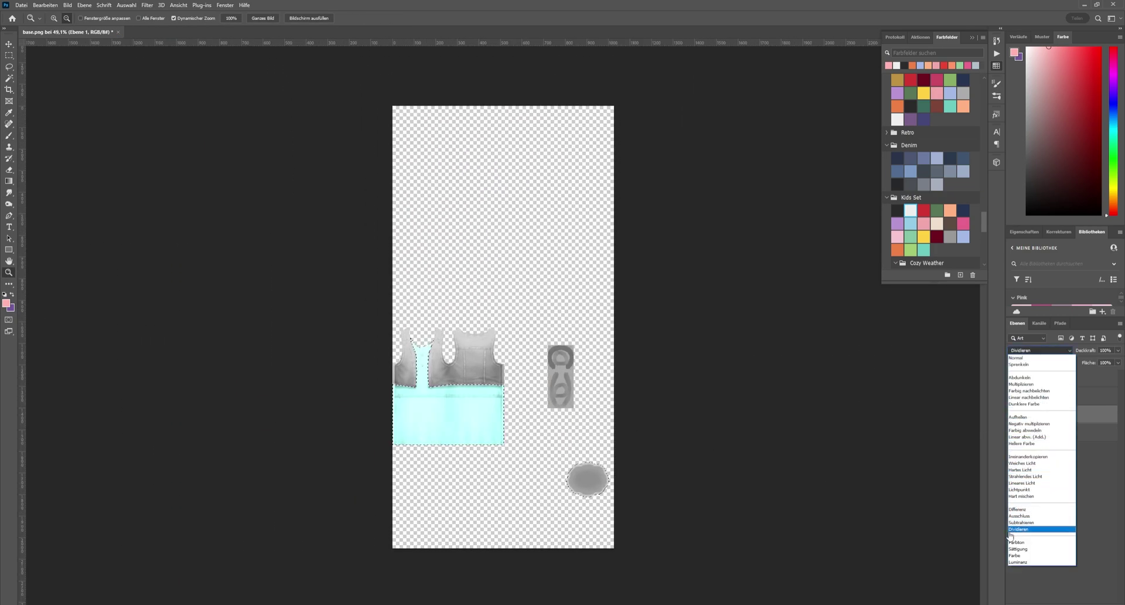
{"action": "left_click", "coordinate": [1014, 554]}
{"action": "left_click_drag", "start_coordinate": [451, 419], "coordinate": [486, 419]}
Undo the pink layer above the dress, going back to the plain grey Dress layer
{"action": "key", "text": "ctrl+z"}
{"action": "key", "text": "ctrl+z"}
{"action": "key", "text": "ctrl+z"}
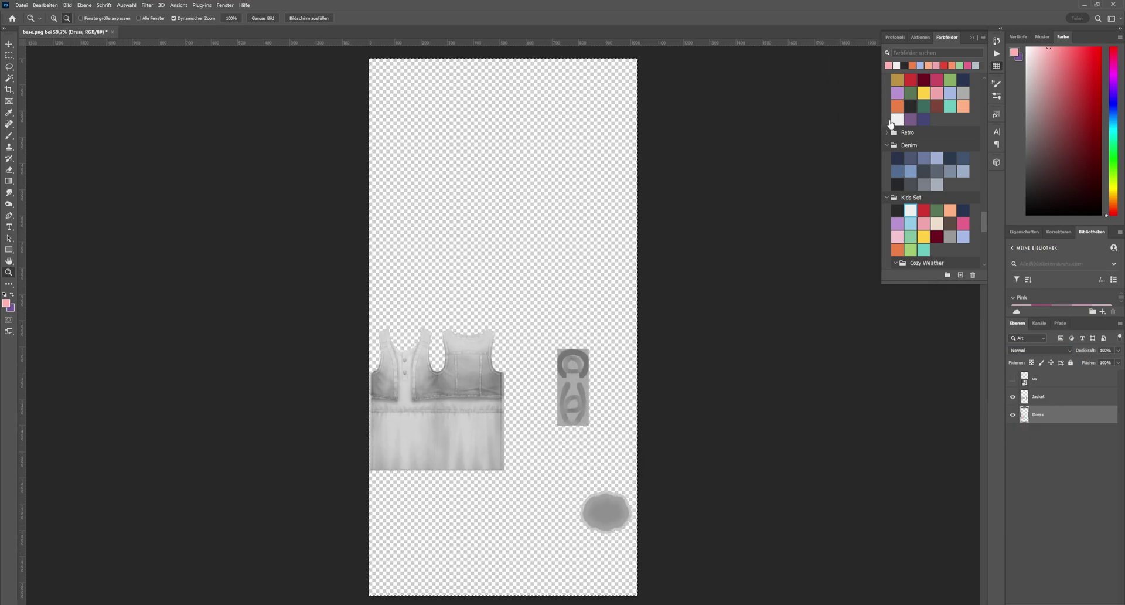
Run the "solid base" action on the Dress layer to add its clipped colour fill layers
{"action": "left_click", "coordinate": [1001, 55]}
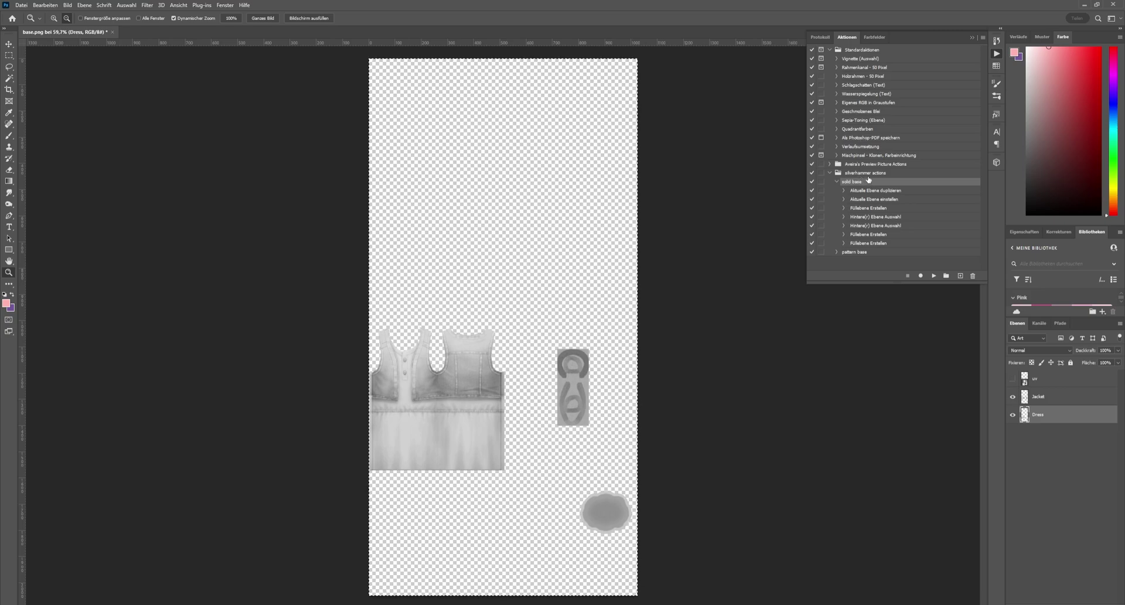
{"action": "left_click", "coordinate": [865, 174]}
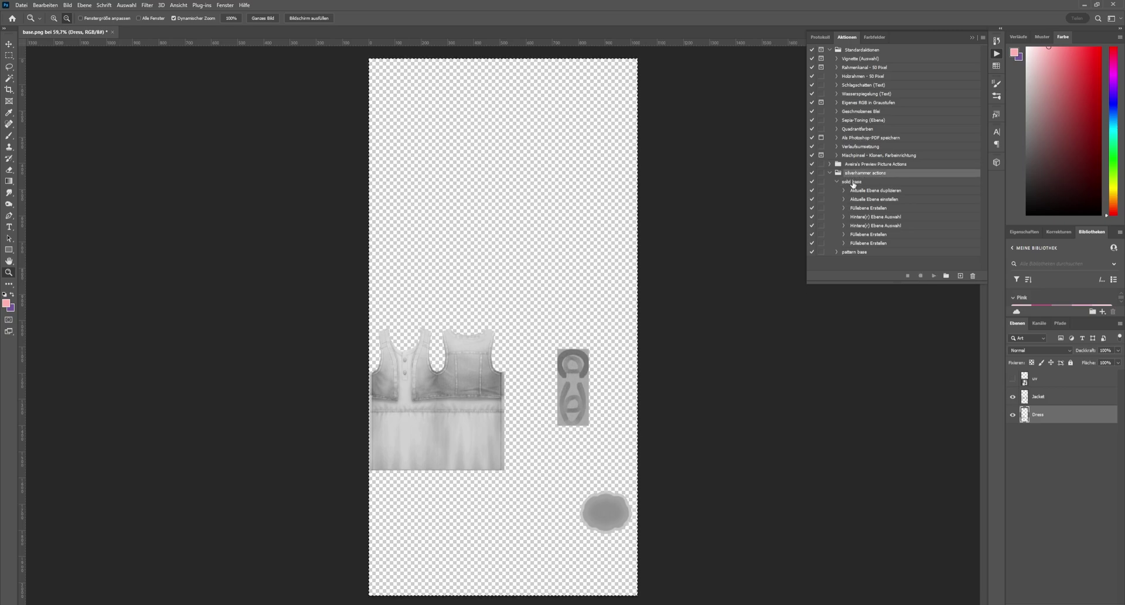
{"action": "left_click", "coordinate": [853, 183]}
{"action": "left_click", "coordinate": [853, 252]}
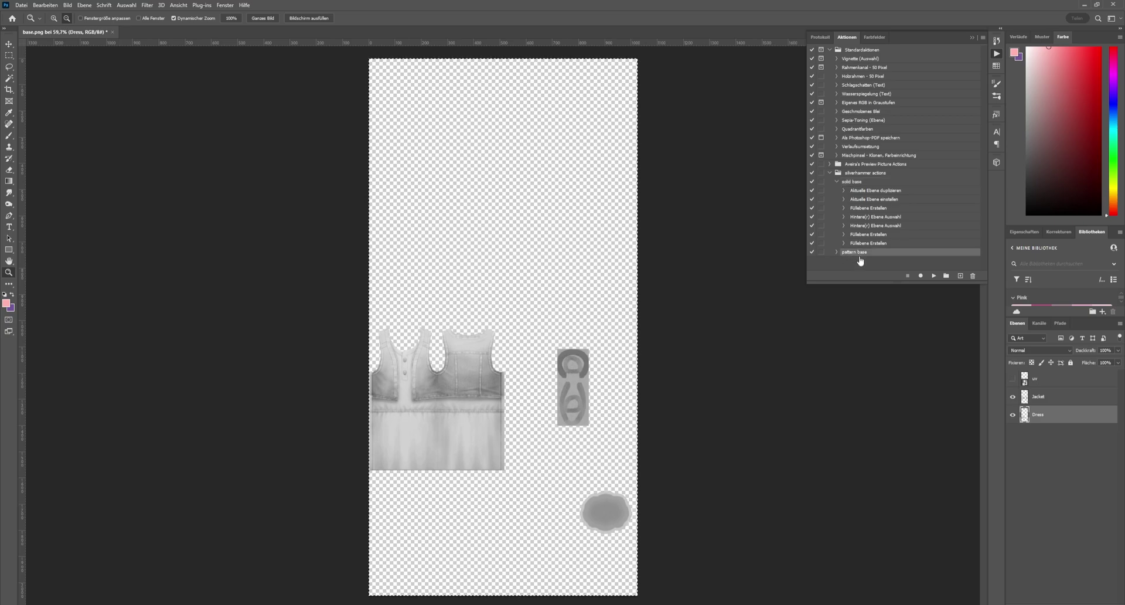
{"action": "left_click", "coordinate": [856, 184]}
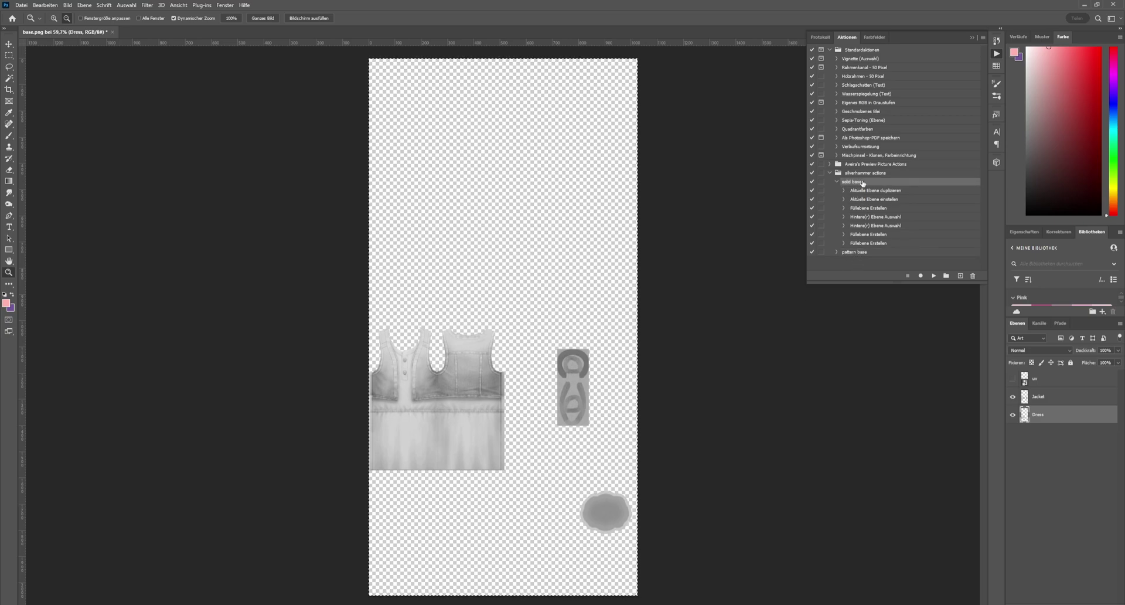
{"action": "left_click", "coordinate": [935, 276]}
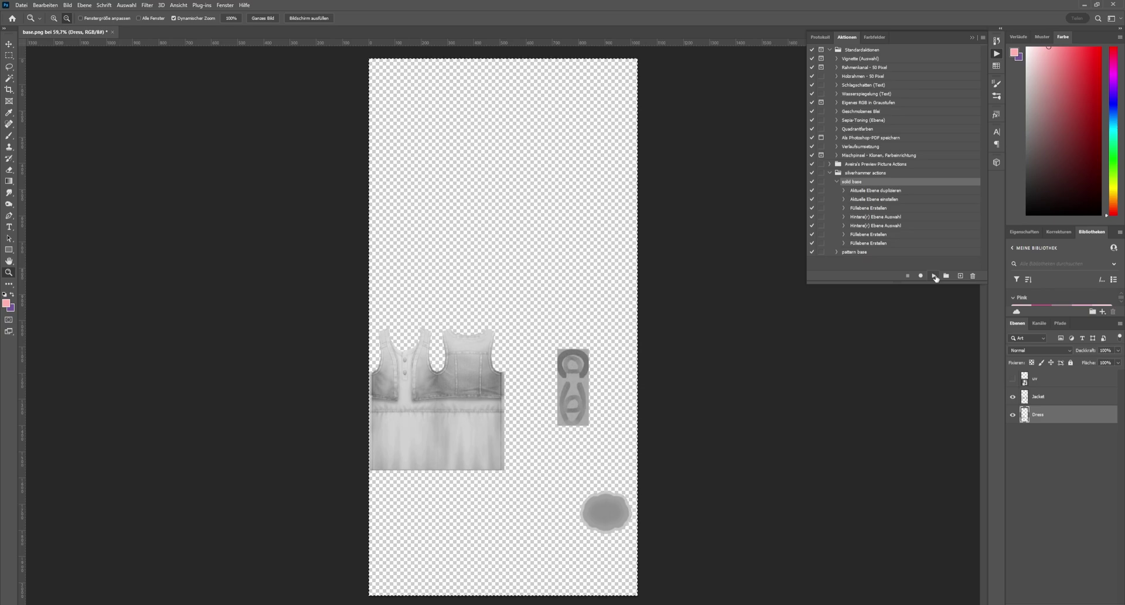
{"action": "left_click_drag", "start_coordinate": [391, 461], "coordinate": [433, 458]}
{"action": "left_click_drag", "start_coordinate": [652, 354], "coordinate": [624, 354]}
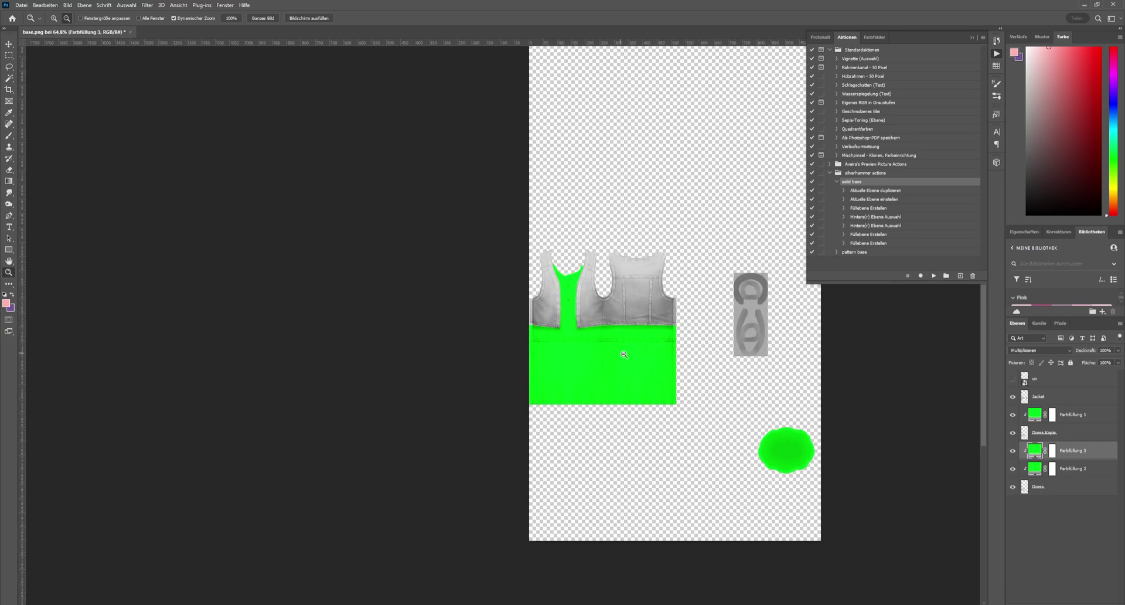
Recolour the dress's three Farbfüllung layers together, trying peach and blue Kids Set swatches before settling on dark green from the Lisa group
{"action": "left_click", "coordinate": [1068, 418]}
{"action": "left_click", "coordinate": [1073, 451], "text": "ctrl"}
{"action": "left_click", "coordinate": [1070, 468], "text": "ctrl"}
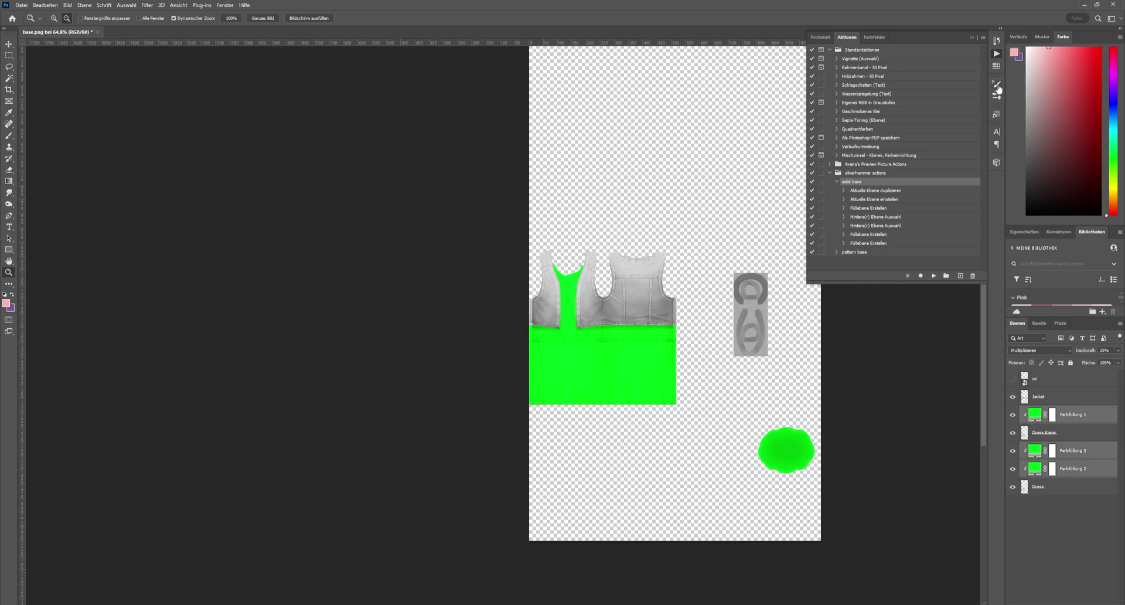
{"action": "left_click", "coordinate": [996, 65]}
{"action": "left_click", "coordinate": [949, 210]}
{"action": "left_click_drag", "start_coordinate": [648, 352], "coordinate": [676, 352]}
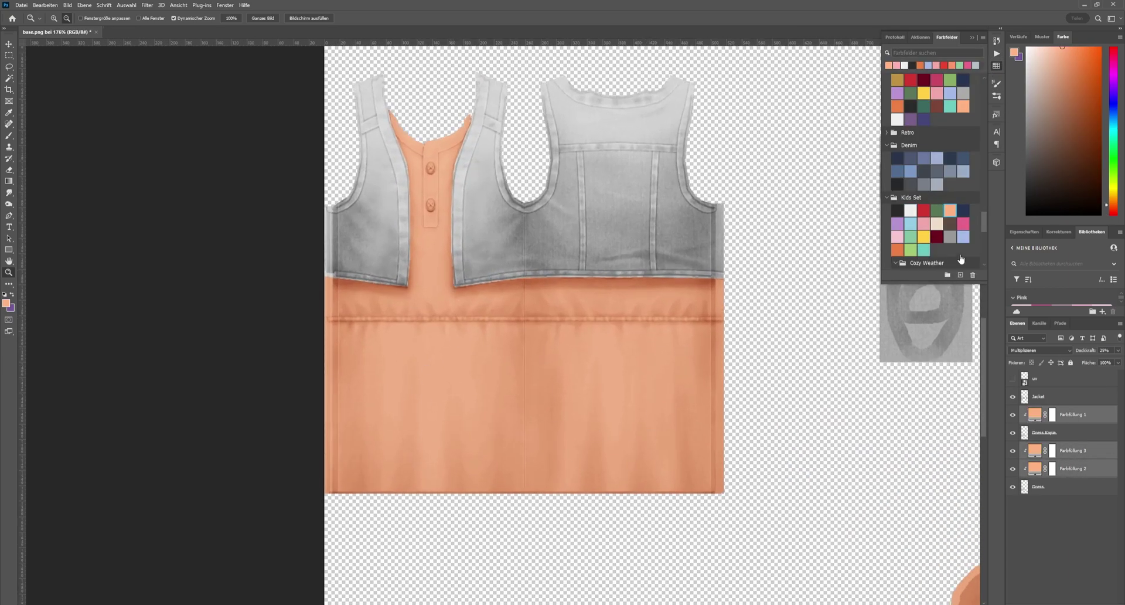
{"action": "left_click", "coordinate": [963, 236]}
{"action": "scroll", "coordinate": [955, 222], "scroll_direction": "up", "scroll_amount": 2}
{"action": "left_click", "coordinate": [925, 162]}
{"action": "left_click_drag", "start_coordinate": [696, 262], "coordinate": [662, 261]}
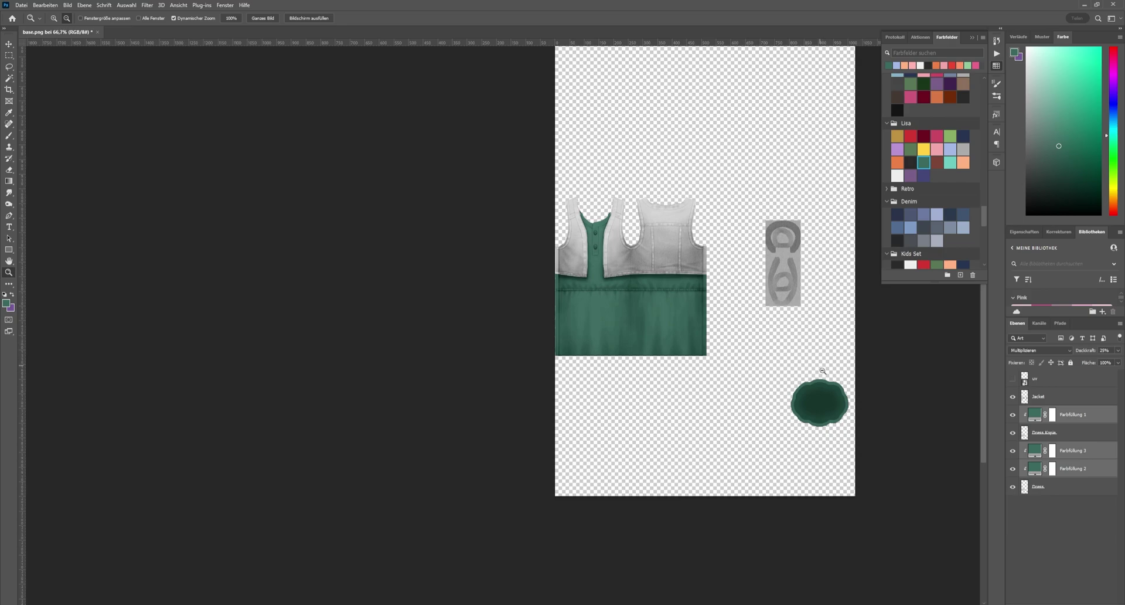
Group all the dress layers, from Farbfüllung 1 down to the Dress layer, and name the group "Dress"
{"action": "left_click", "coordinate": [1074, 417]}
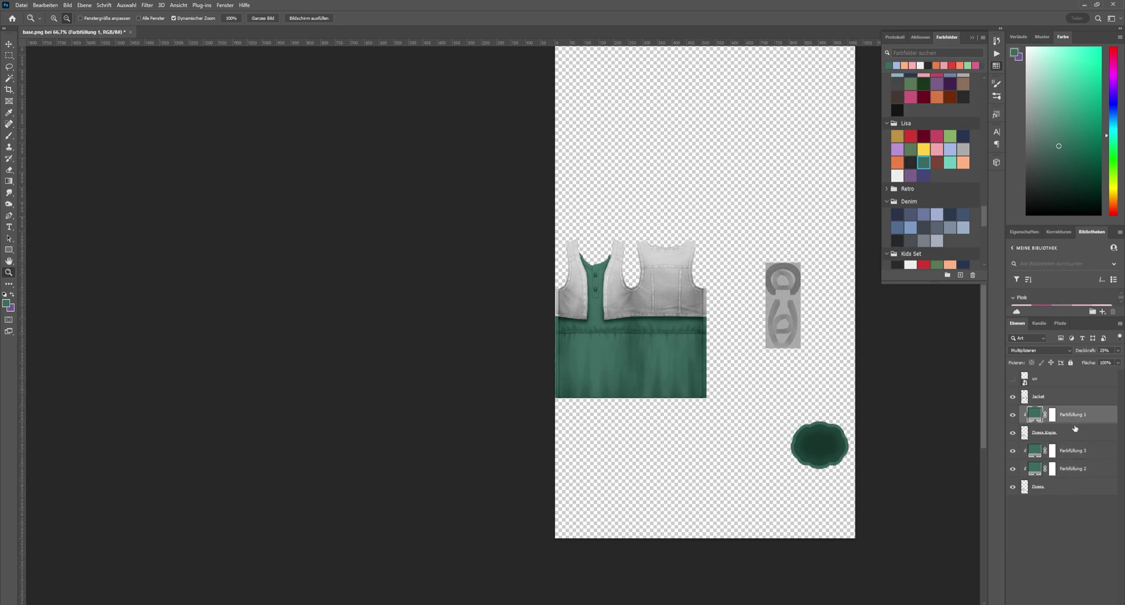
{"action": "left_click", "coordinate": [1066, 491], "text": "shift"}
{"action": "key", "text": "ctrl+g"}
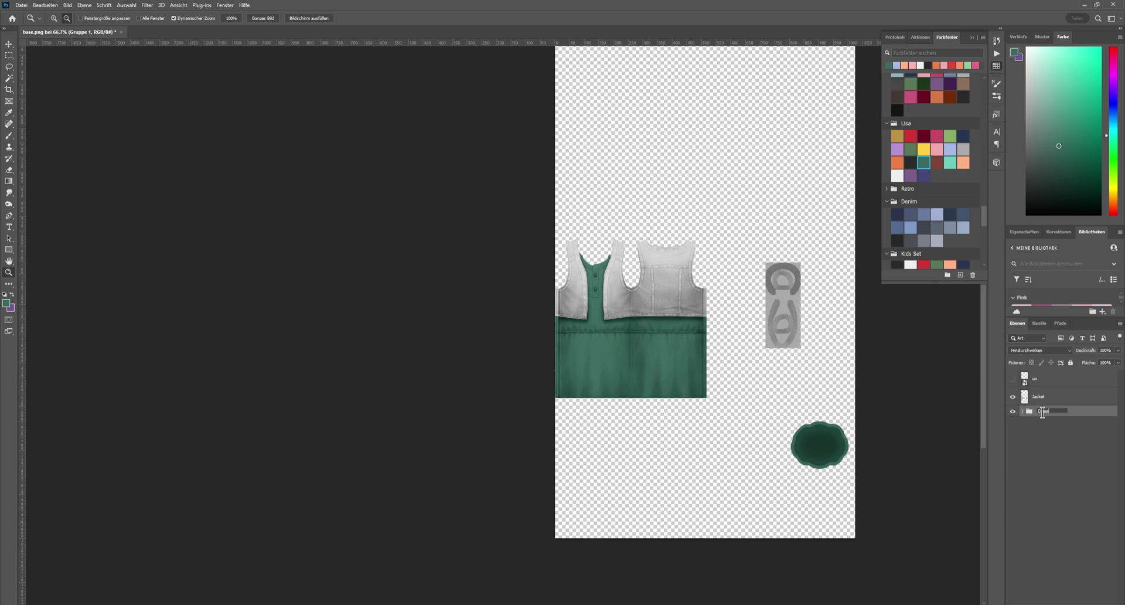
{"action": "left_click", "coordinate": [1043, 412]}
{"action": "type", "text": "Dress"}
{"action": "key", "text": "Return"}
Run the "solid base" action on the Jacket layer to add its clipped colour fill layers
{"action": "left_click", "coordinate": [1012, 397]}
{"action": "left_click", "coordinate": [1054, 398]}
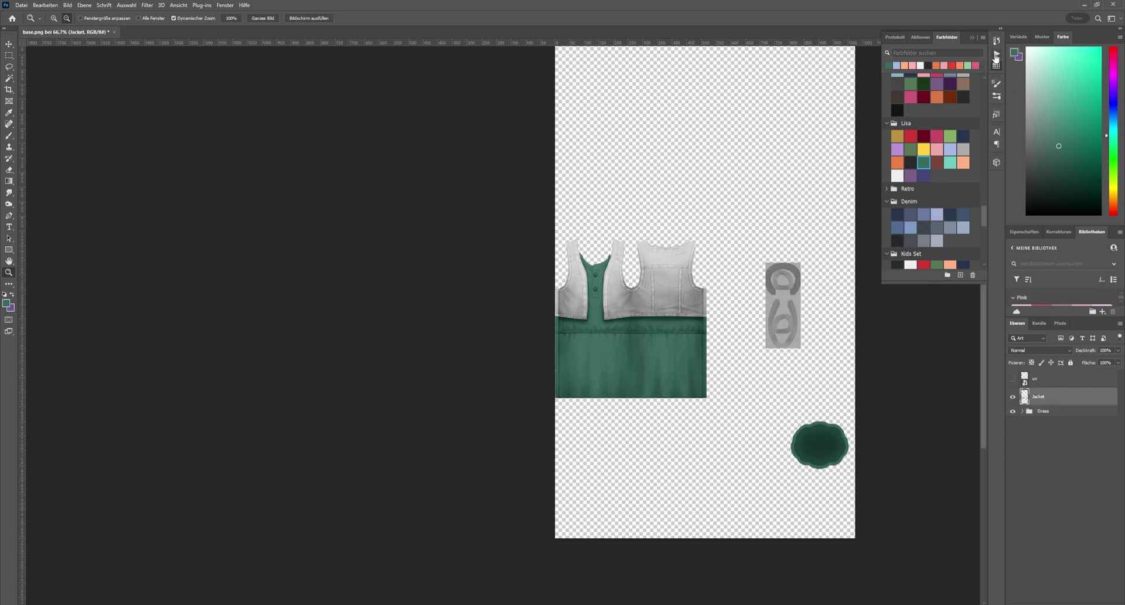
{"action": "left_click", "coordinate": [996, 56]}
{"action": "left_click", "coordinate": [933, 275]}
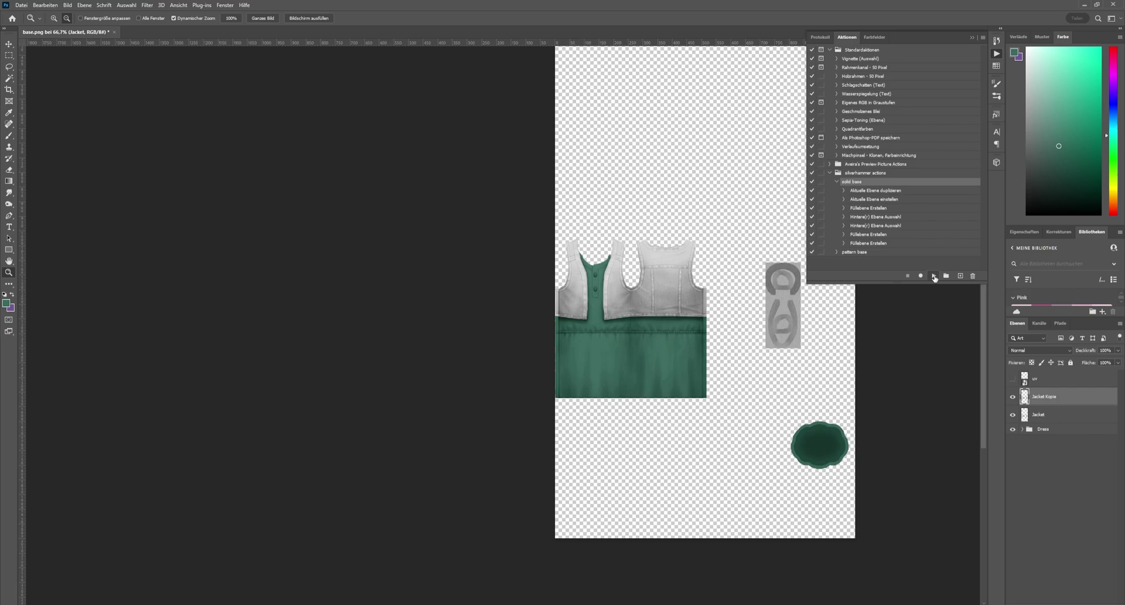
Recolour the jacket's three Farbfüllung layers dark navy from the Denim group and check the vest's hem against the uv layer
{"action": "left_click", "coordinate": [997, 67]}
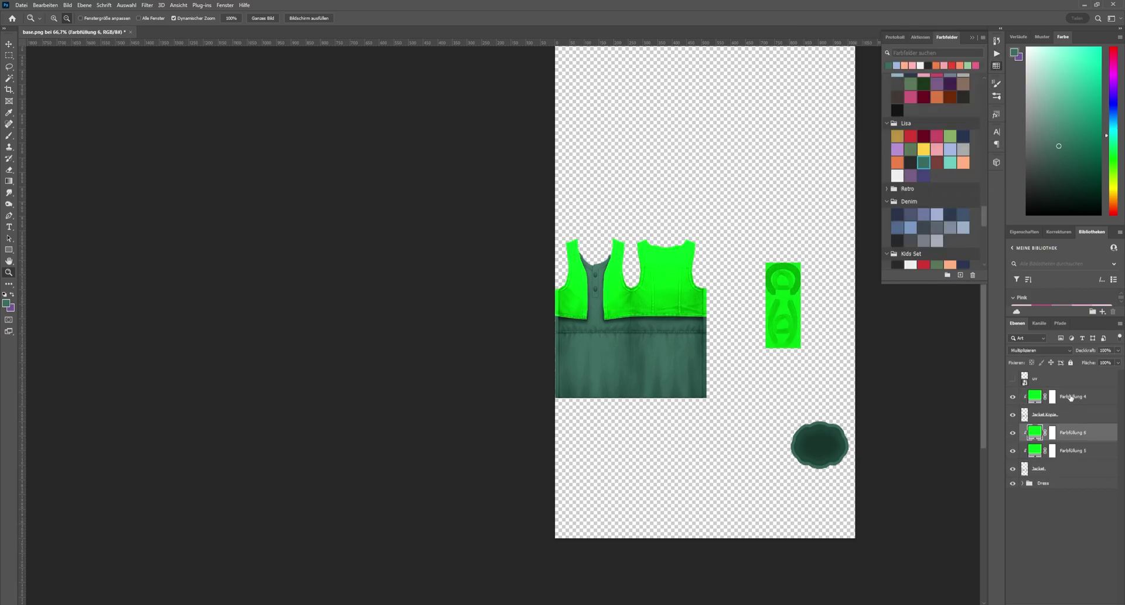
{"action": "left_click", "coordinate": [936, 213]}
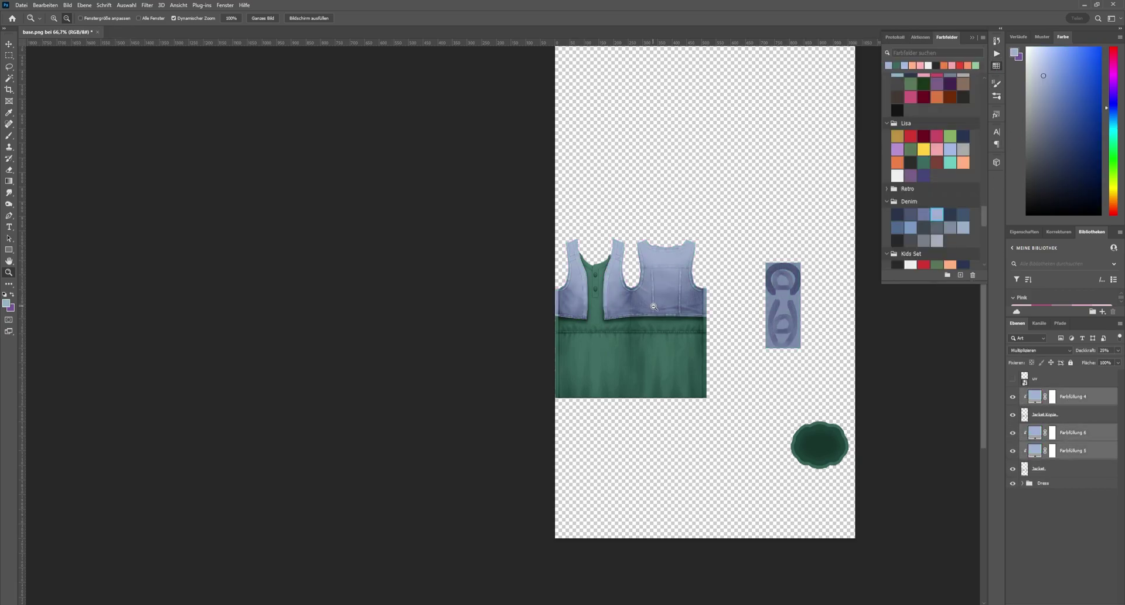
{"action": "scroll", "coordinate": [653, 305], "scroll_direction": "up", "scroll_amount": 2, "text": "alt"}
{"action": "left_click", "coordinate": [951, 215]}
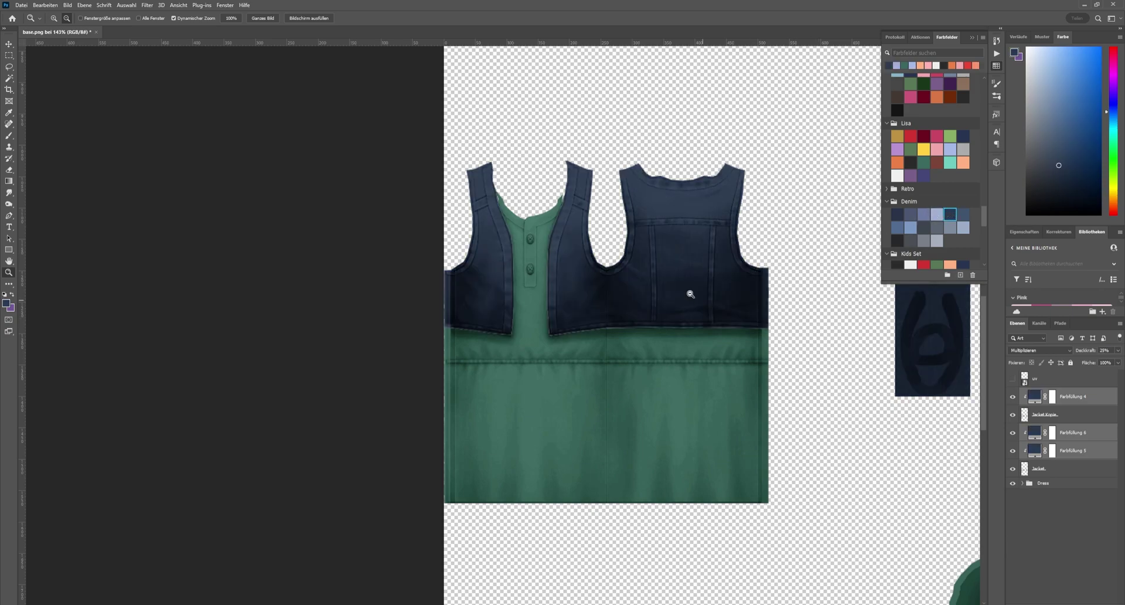
{"action": "scroll", "coordinate": [662, 324], "scroll_direction": "up", "scroll_amount": 3, "text": "alt"}
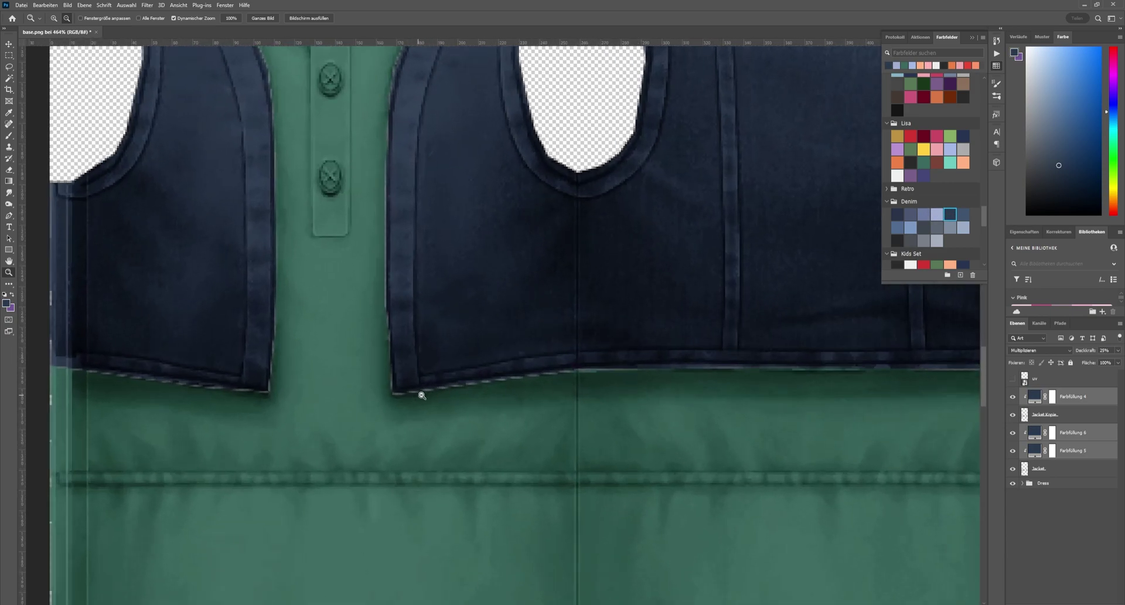
{"action": "left_click", "coordinate": [1012, 379]}
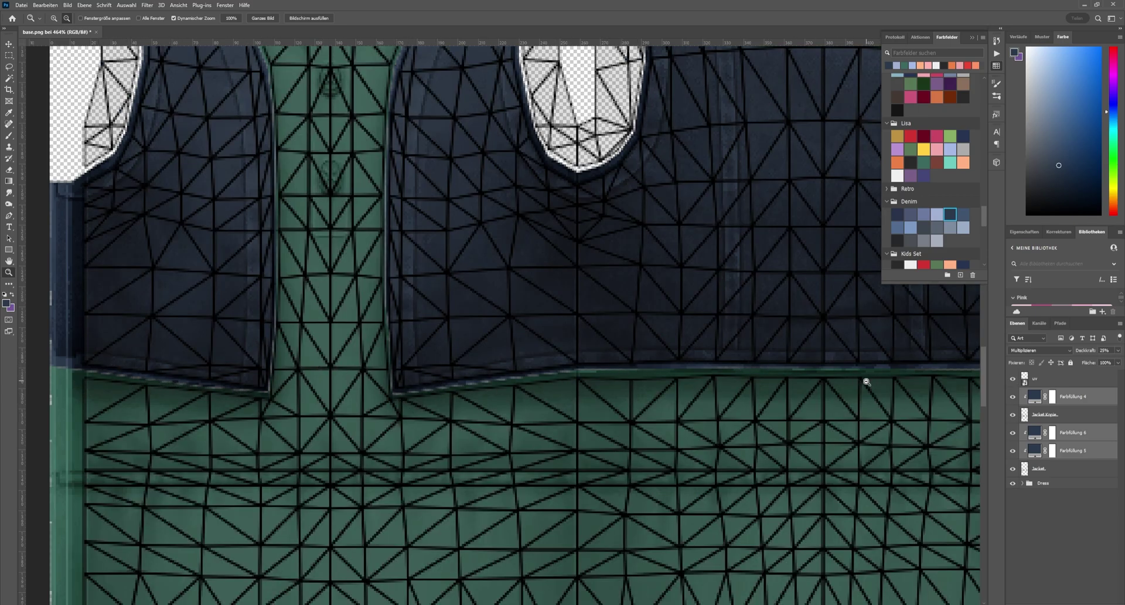
{"action": "left_click", "coordinate": [1012, 379]}
{"action": "scroll", "coordinate": [785, 382], "scroll_direction": "down", "scroll_amount": 10, "text": "alt"}
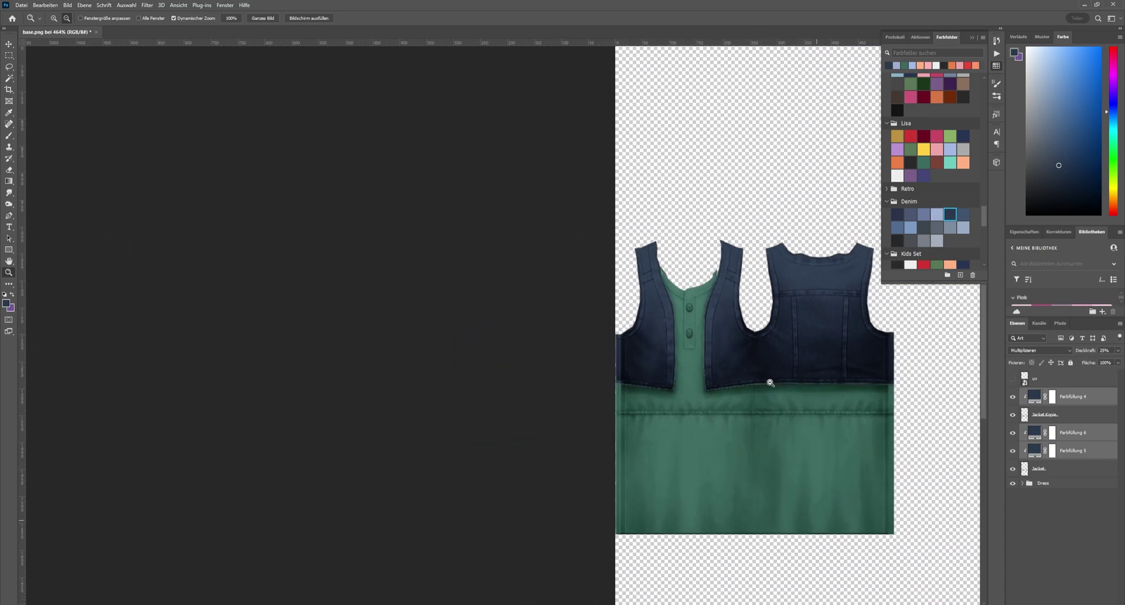
{"action": "left_click_drag", "start_coordinate": [752, 384], "coordinate": [681, 394]}
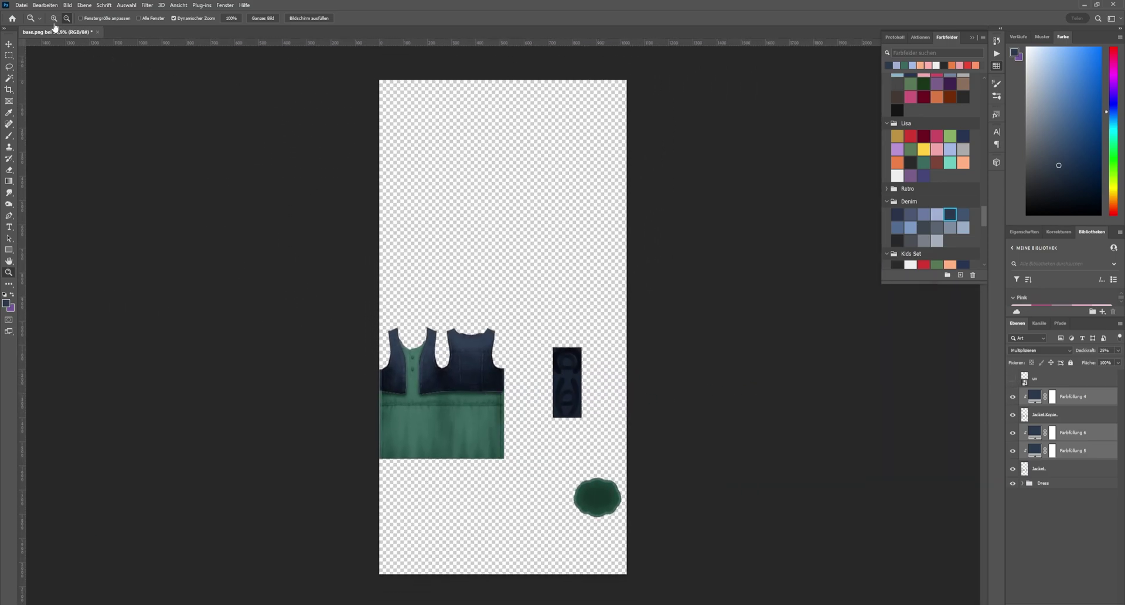
Export the recoloured texture as a PNG with the file name 1
{"action": "left_click", "coordinate": [21, 6]}
{"action": "left_click", "coordinate": [170, 156]}
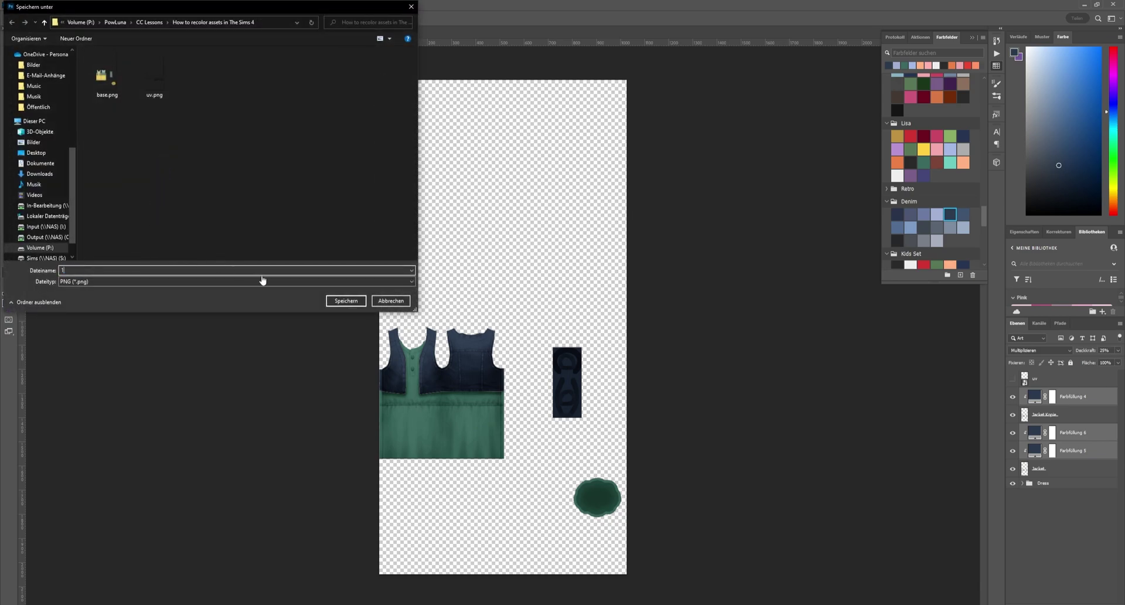
{"action": "left_click", "coordinate": [346, 301]}
Switch to Sims 4 Studio and remove every swatch except the first orange one
{"action": "key", "text": "alt+Tab"}
{"action": "left_click", "coordinate": [579, 173]}
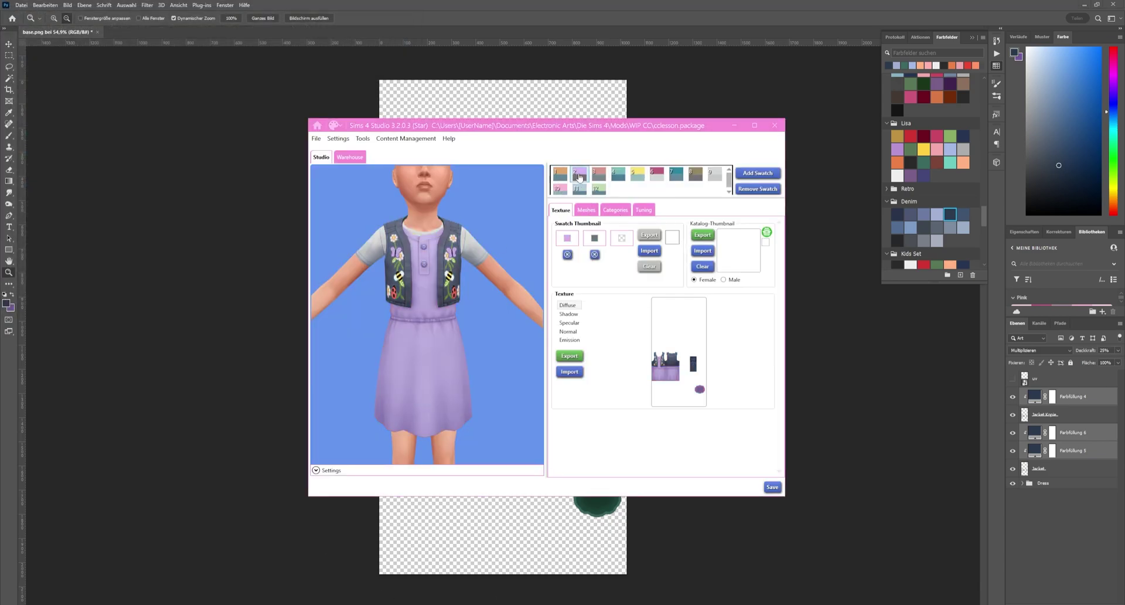
{"action": "left_click", "coordinate": [756, 188]}
{"action": "left_click", "coordinate": [756, 188]}
{"action": "left_click", "coordinate": [756, 188]}
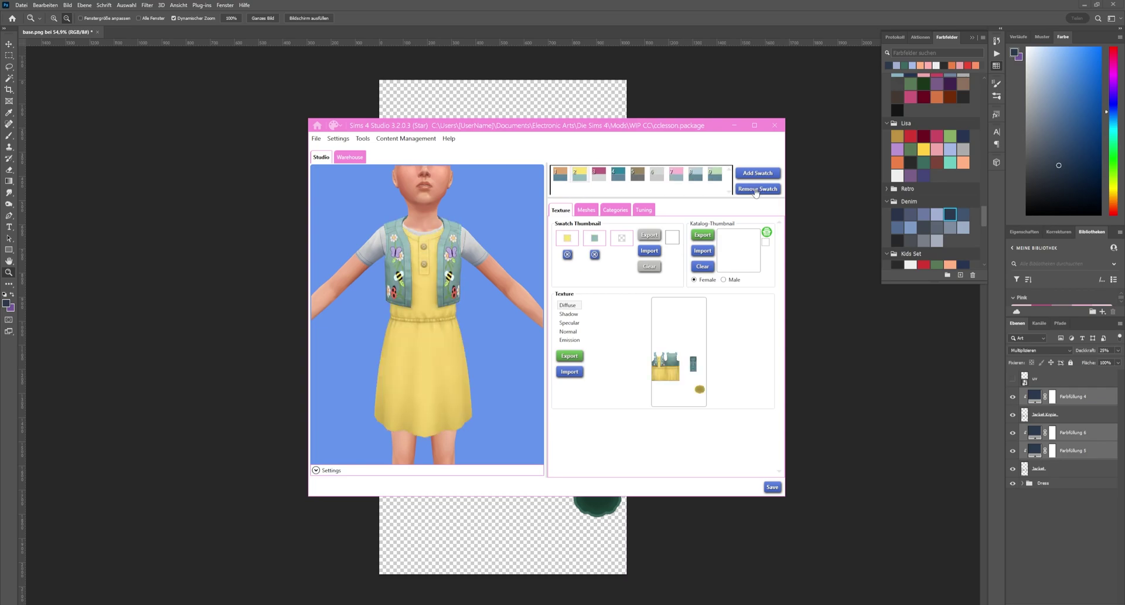
{"action": "left_click", "coordinate": [756, 188]}
{"action": "left_click", "coordinate": [756, 189]}
{"action": "left_click", "coordinate": [756, 188]}
{"action": "left_click", "coordinate": [756, 189]}
{"action": "left_click", "coordinate": [755, 191]}
{"action": "left_click", "coordinate": [755, 191]}
{"action": "left_click", "coordinate": [755, 191]}
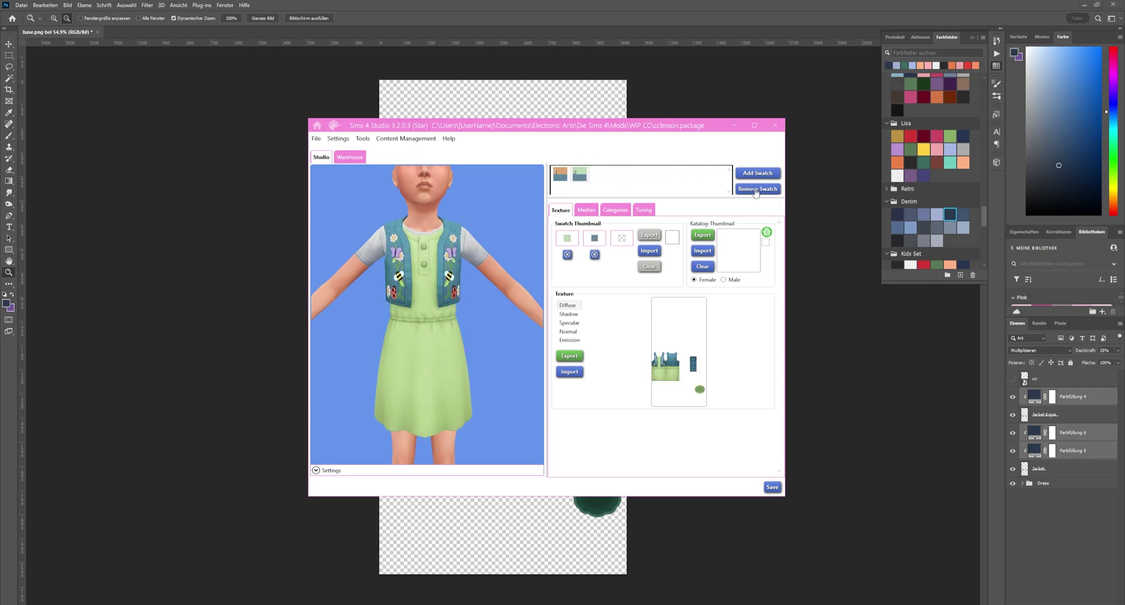
{"action": "left_click", "coordinate": [755, 191]}
Import the exported green-and-navy PNG as the remaining swatch's Diffuse texture and inspect it on the 3D model
{"action": "left_click", "coordinate": [569, 371]}
{"action": "double_click", "coordinate": [436, 202]}
{"action": "scroll", "coordinate": [448, 368], "scroll_direction": "down", "scroll_amount": 2}
{"action": "left_click_drag", "start_coordinate": [443, 367], "coordinate": [459, 311]}
{"action": "left_click_drag", "start_coordinate": [443, 387], "coordinate": [383, 392]}
{"action": "scroll", "coordinate": [383, 391], "scroll_direction": "up", "scroll_amount": 1}
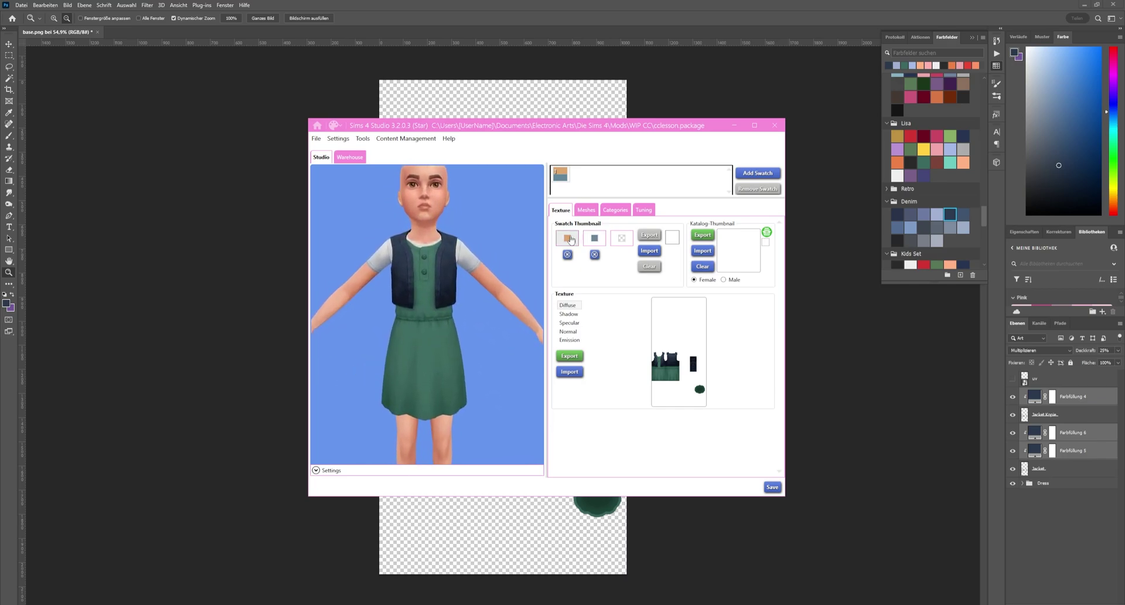
Set the first swatch thumbnail colour by sampling the dress's green from the 3D preview
{"action": "left_click", "coordinate": [567, 238]}
{"action": "left_click", "coordinate": [596, 260]}
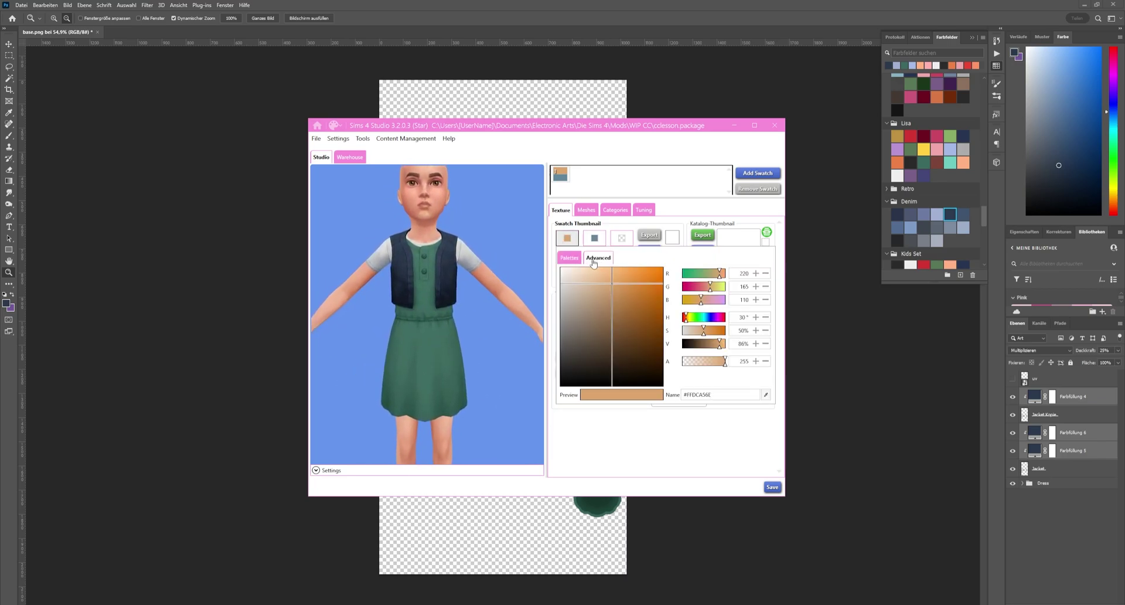
{"action": "left_click", "coordinate": [766, 395]}
{"action": "left_click", "coordinate": [424, 294]}
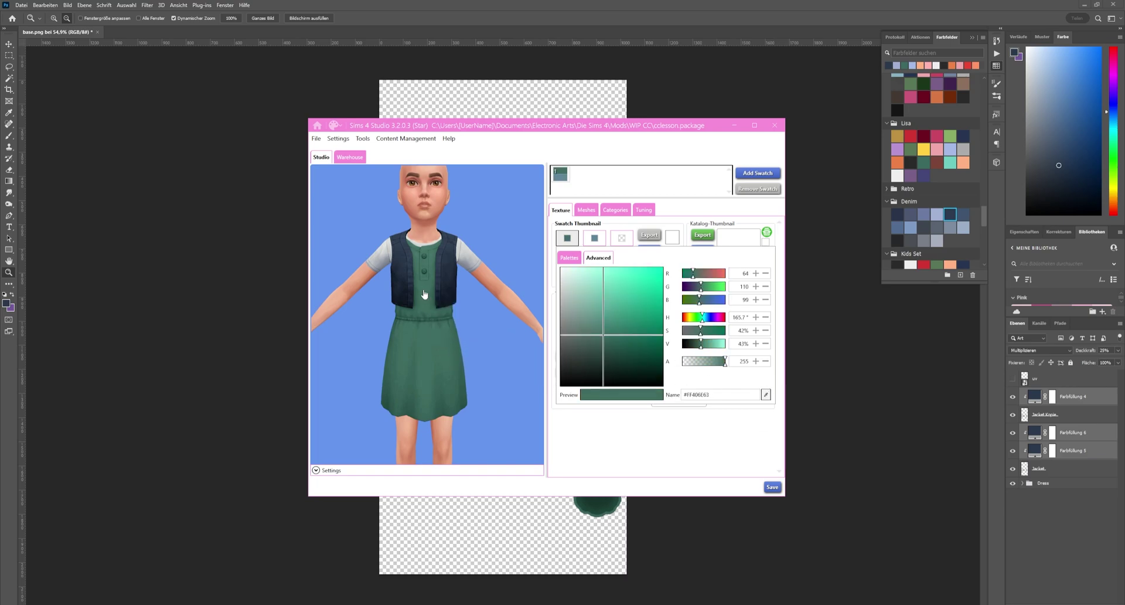
Set the second swatch thumbnail colour by sampling the vest's navy from the 3D preview, and save the package
{"action": "left_click", "coordinate": [593, 239]}
{"action": "left_click", "coordinate": [594, 238]}
{"action": "left_click", "coordinate": [622, 258]}
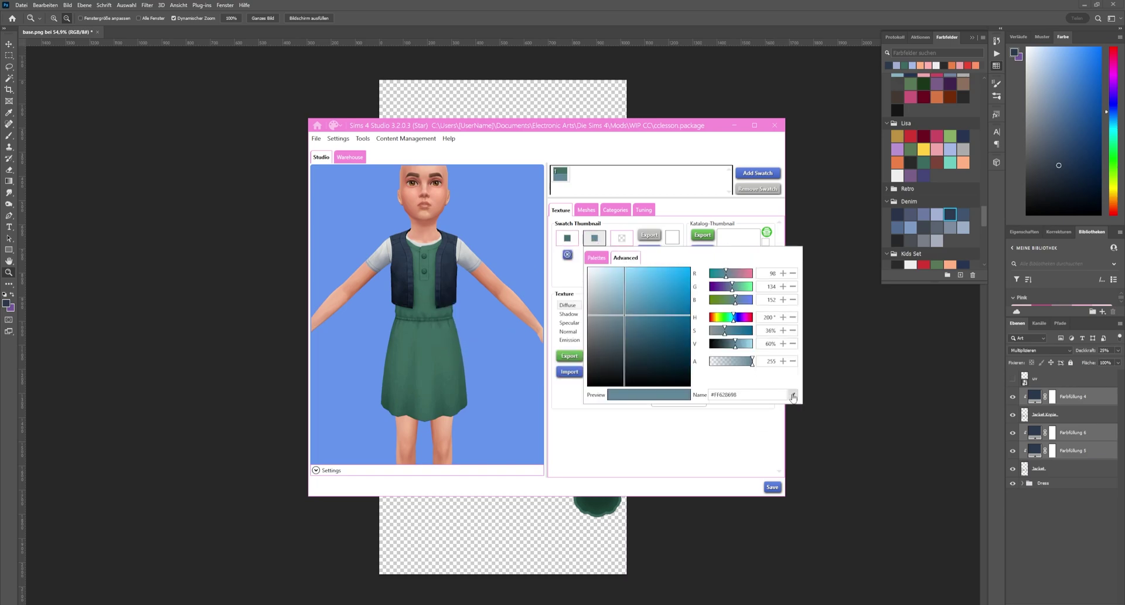
{"action": "left_click", "coordinate": [792, 394]}
{"action": "left_click", "coordinate": [446, 281]}
{"action": "left_click", "coordinate": [557, 178]}
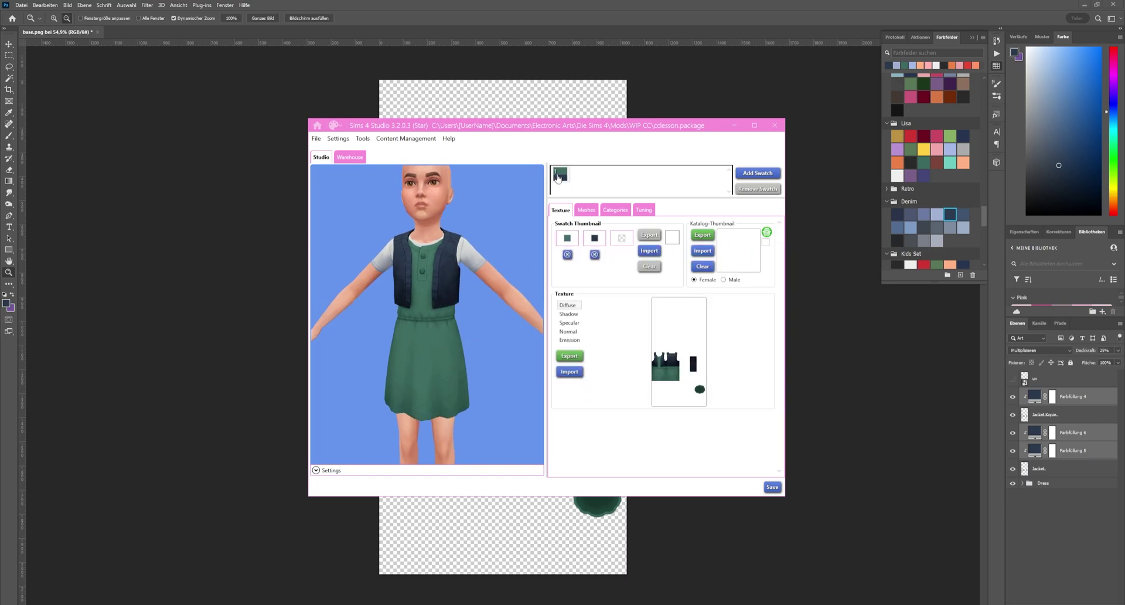
{"action": "left_click", "coordinate": [772, 487]}
{"action": "left_click", "coordinate": [597, 340]}
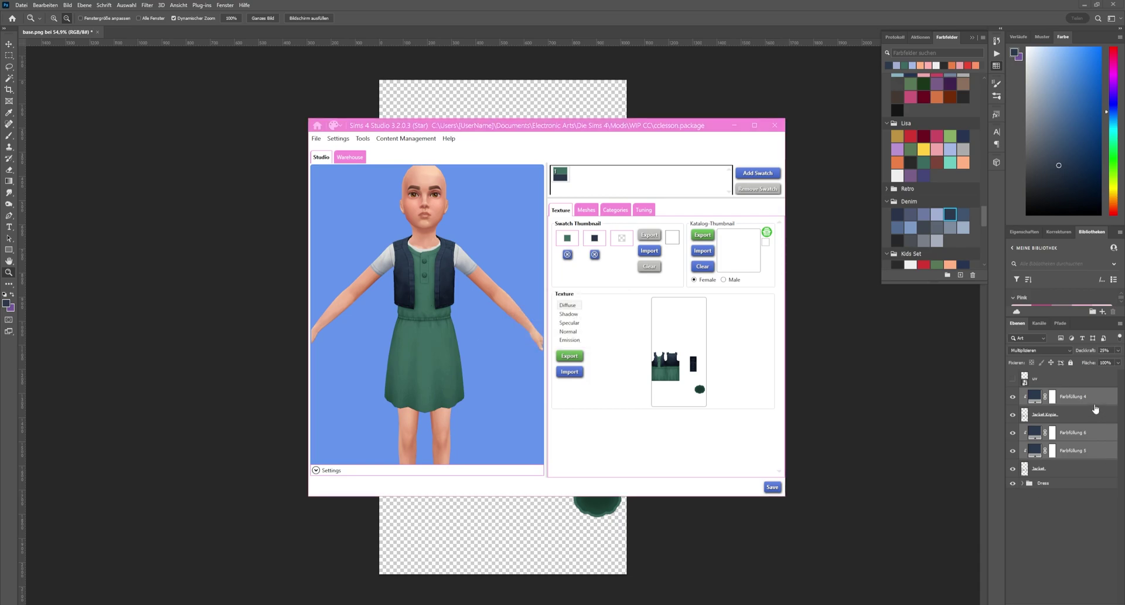
Switch back to Photoshop, group all the jacket layers and name the group "Jacket"
{"action": "left_click", "coordinate": [1094, 399]}
{"action": "left_click", "coordinate": [1084, 468], "text": "shift"}
{"action": "key", "text": "ctrl+g"}
{"action": "double_click", "coordinate": [1046, 394]}
{"action": "type", "text": "Jacket"}
{"action": "key", "text": "Return"}
Recolour the Jacket group's three fill layers light denim blue and the Dress group's three fill layers pink
{"action": "left_click", "coordinate": [1022, 393]}
{"action": "left_click", "coordinate": [1073, 409]}
{"action": "left_click", "coordinate": [1073, 443], "text": "ctrl"}
{"action": "left_click", "coordinate": [1073, 461], "text": "ctrl"}
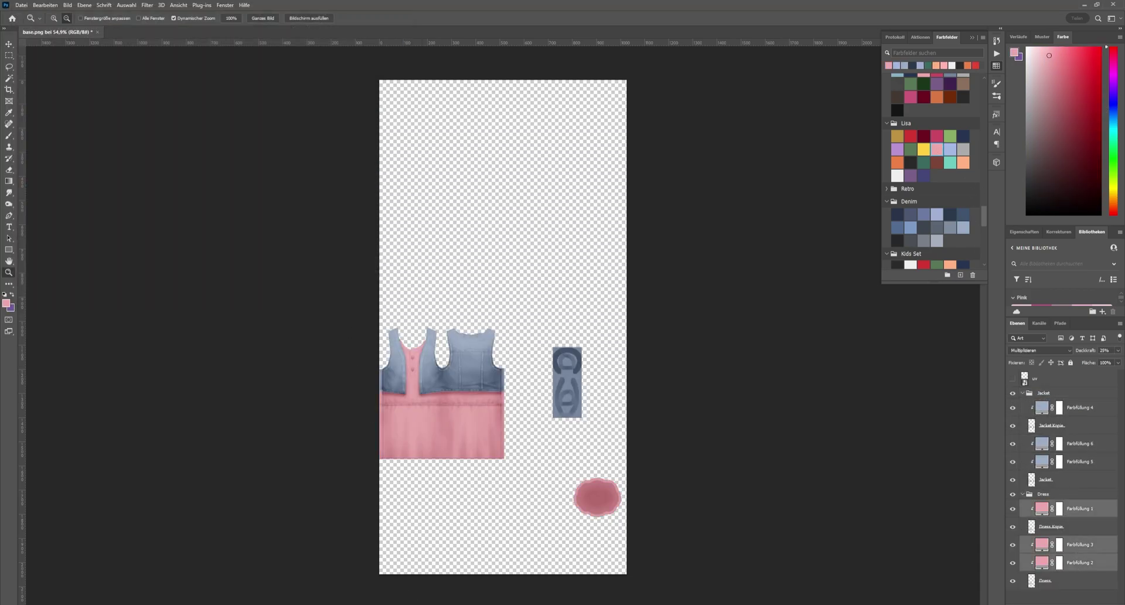
Import the pink-and-blue texture for a second swatch in Sims 4 Studio and save the package
{"action": "left_click", "coordinate": [567, 378]}
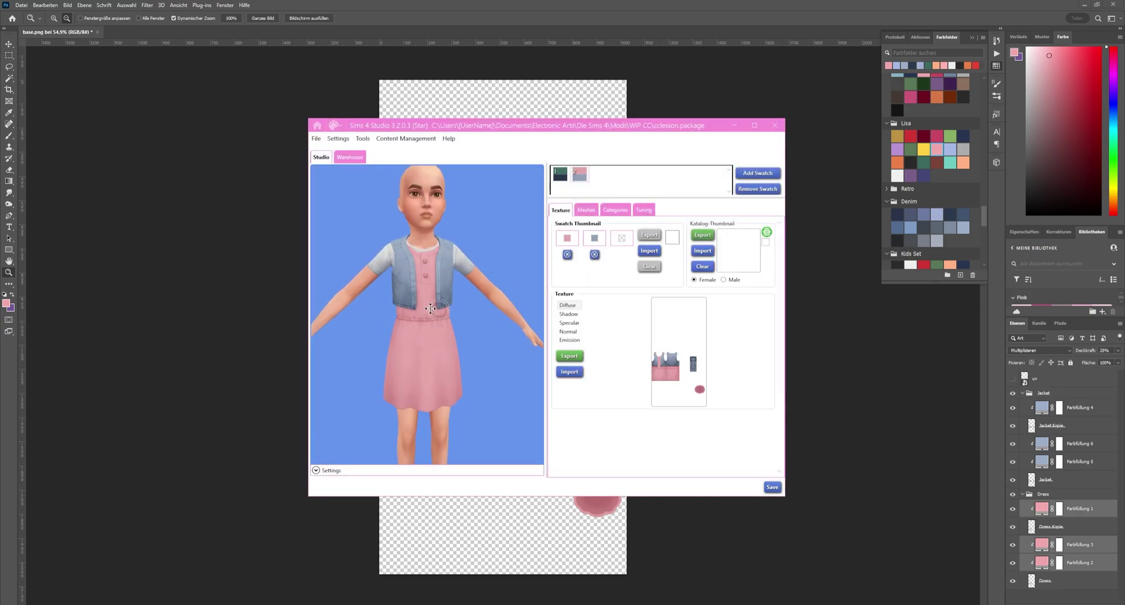
{"action": "left_click", "coordinate": [772, 487]}
{"action": "left_click", "coordinate": [596, 339]}
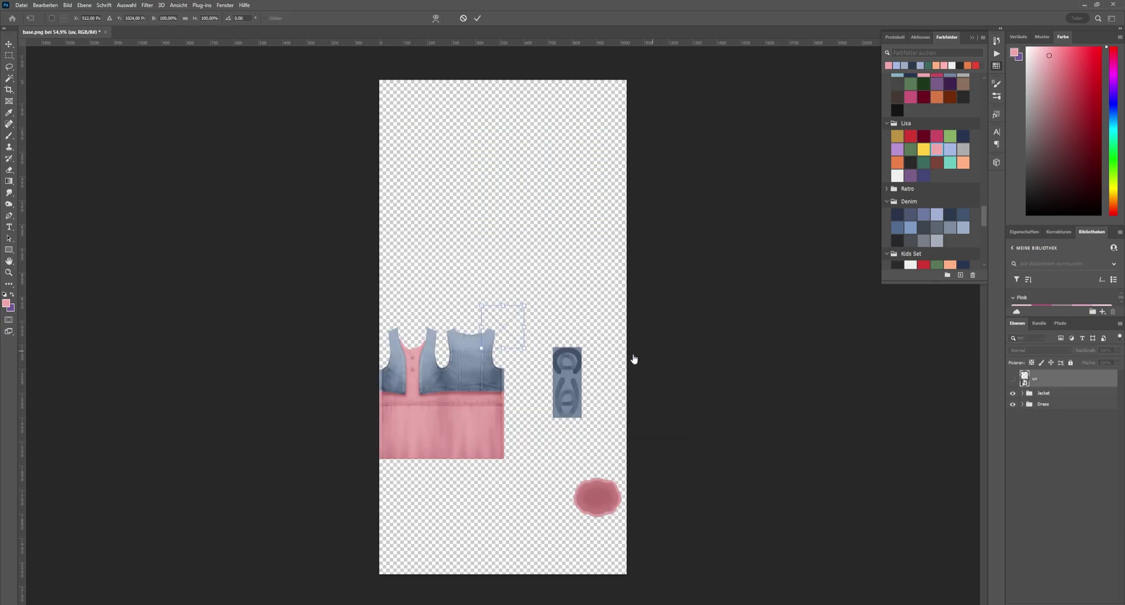
Scale down the placed pink bunny graphic on the back of the denim vest and commit the transformation
{"action": "scroll", "coordinate": [486, 373], "scroll_direction": "up", "scroll_amount": 8, "text": "alt"}
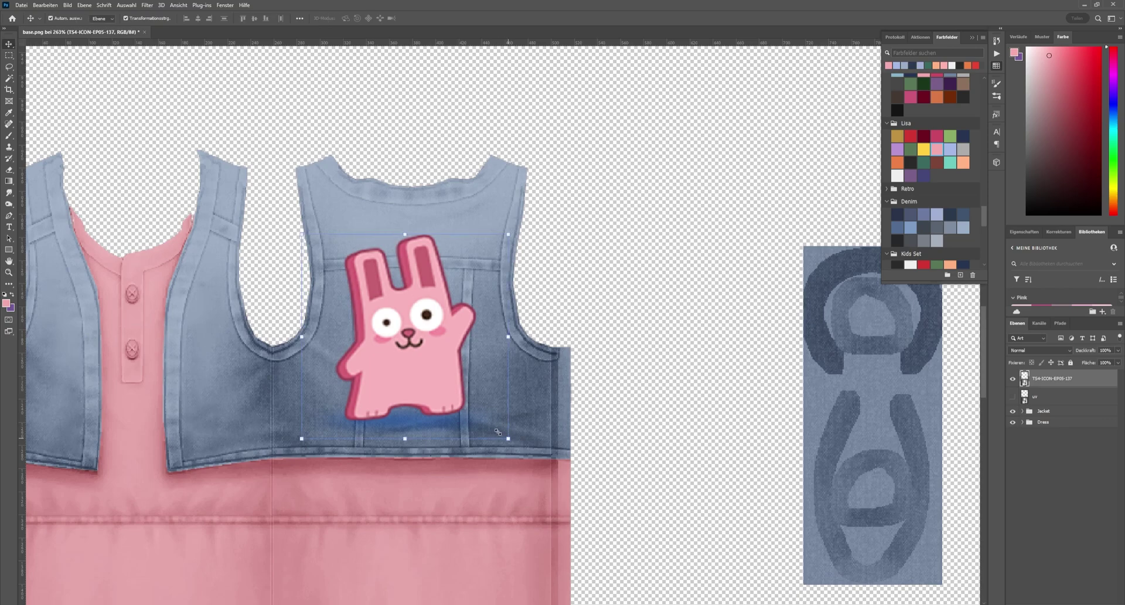
{"action": "left_click_drag", "start_coordinate": [498, 432], "coordinate": [434, 382]}
{"action": "key", "text": "Return"}
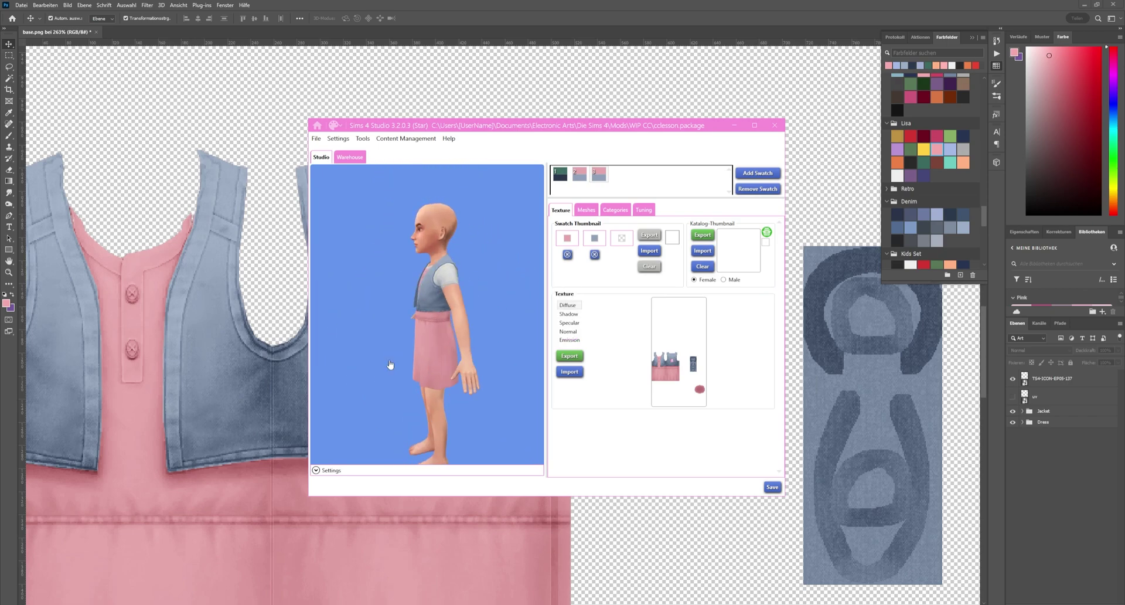
In Sims 4 Studio, save the package, clear the Orange colour tag on the first, green swatch, and save again
{"action": "left_click", "coordinate": [767, 488]}
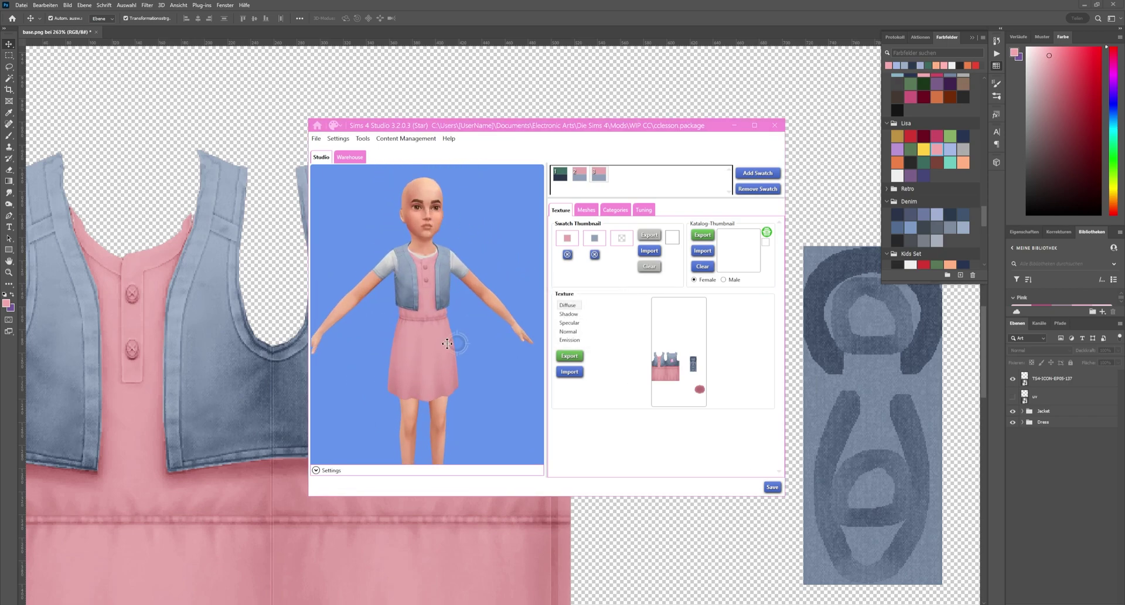
{"action": "left_click", "coordinate": [615, 209]}
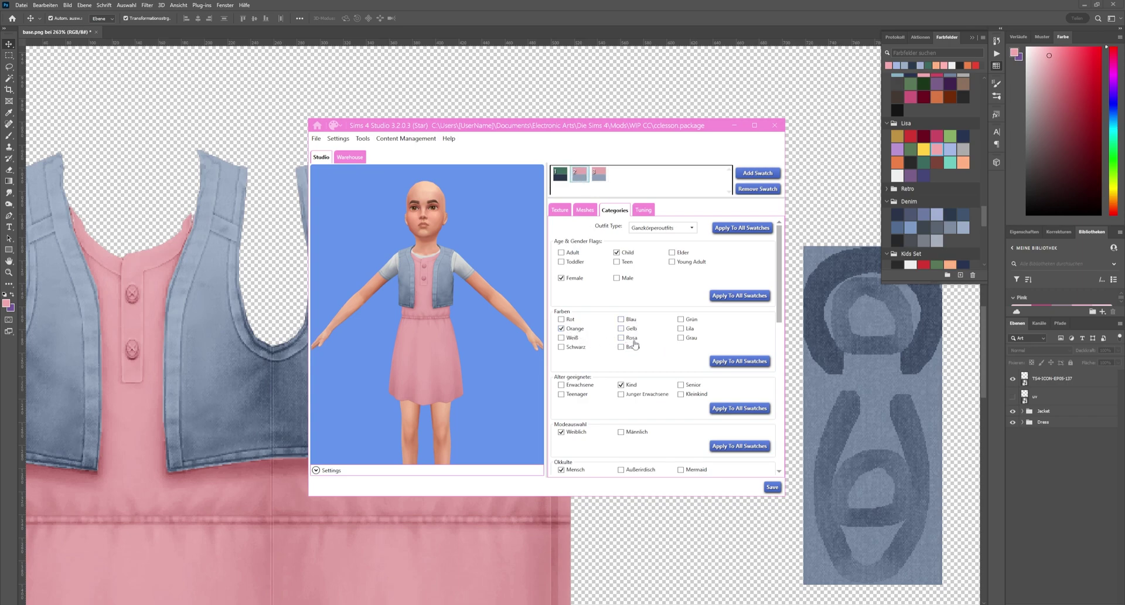
{"action": "left_click", "coordinate": [560, 174]}
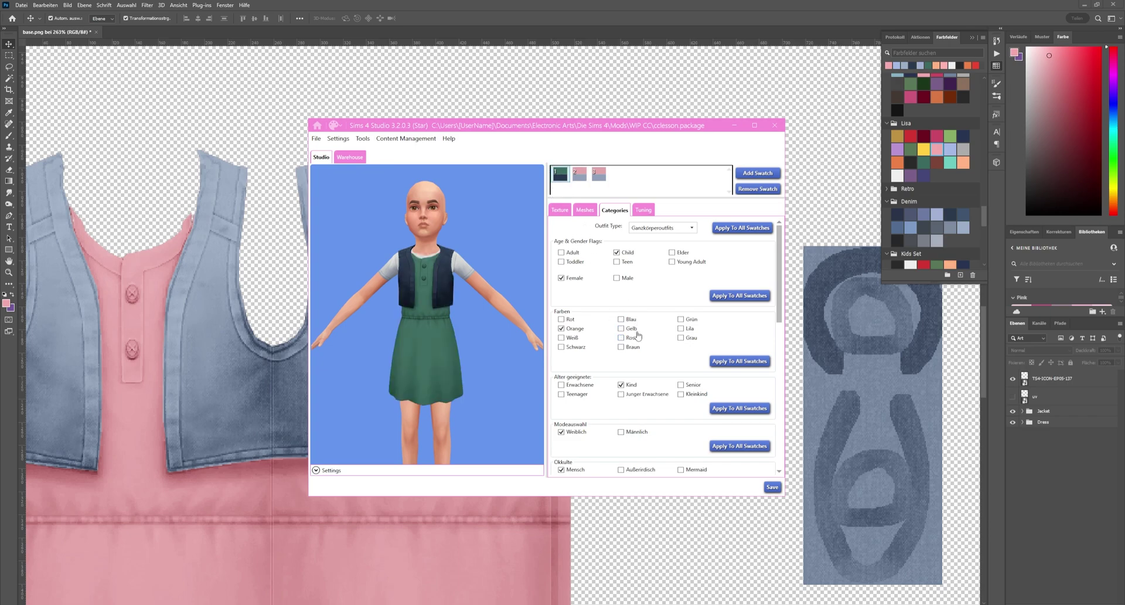
{"action": "left_click", "coordinate": [574, 327]}
{"action": "left_click", "coordinate": [564, 211]}
{"action": "left_click_drag", "start_coordinate": [464, 311], "coordinate": [461, 329]}
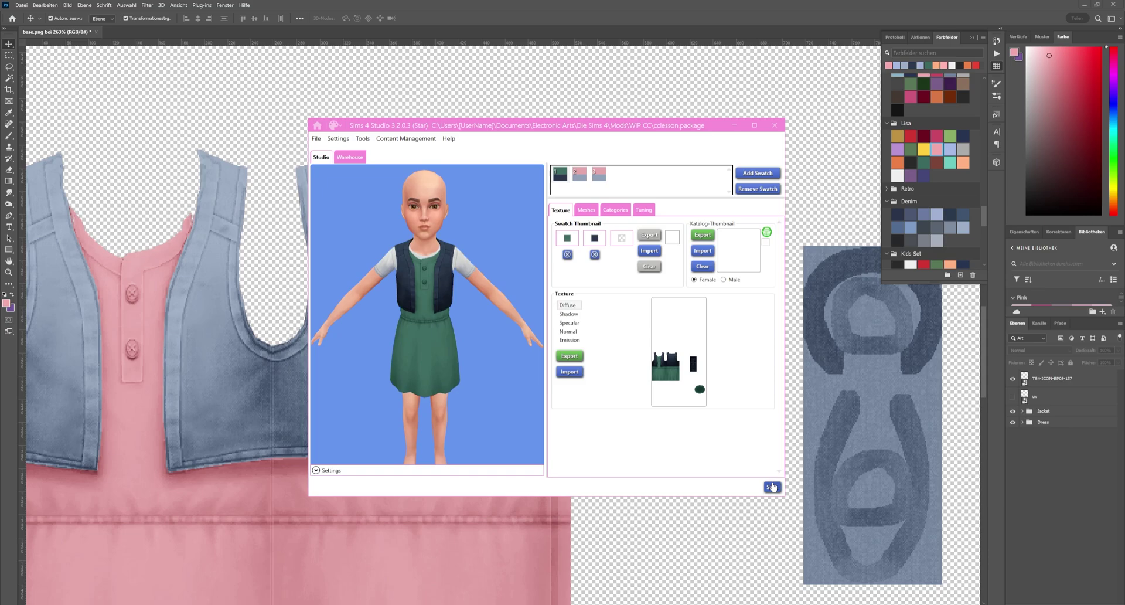
{"action": "left_click", "coordinate": [772, 487]}
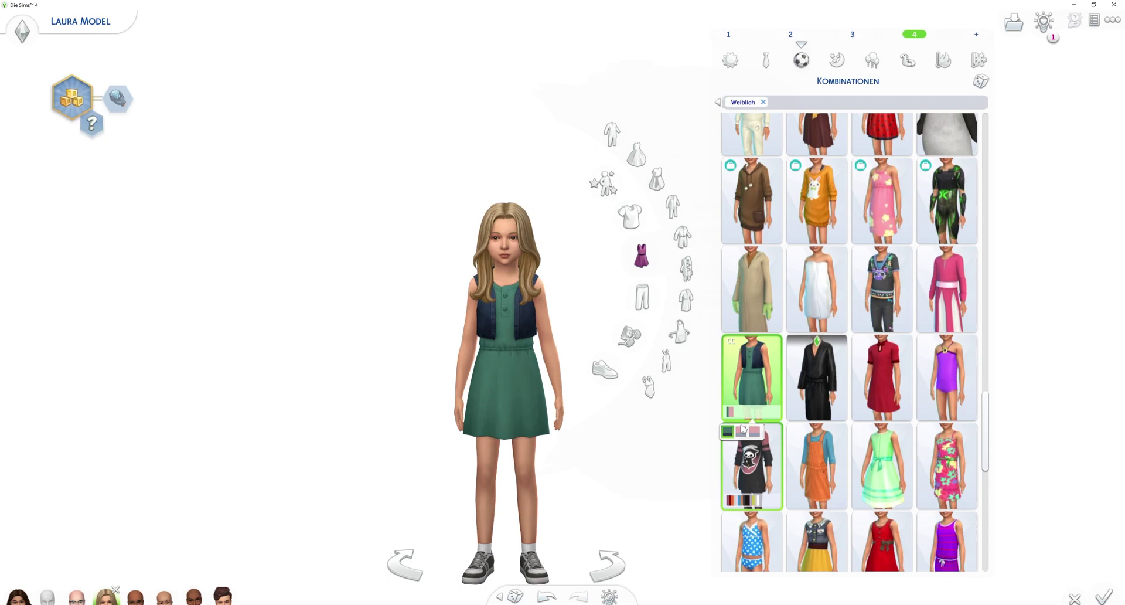
Switch to The Sims 4, put the pink-and-blue swatch on the child, and swap the long hair for a bun to expose the vest's back
{"action": "left_click", "coordinate": [758, 431]}
{"action": "scroll", "coordinate": [639, 452], "scroll_direction": "up", "scroll_amount": 2}
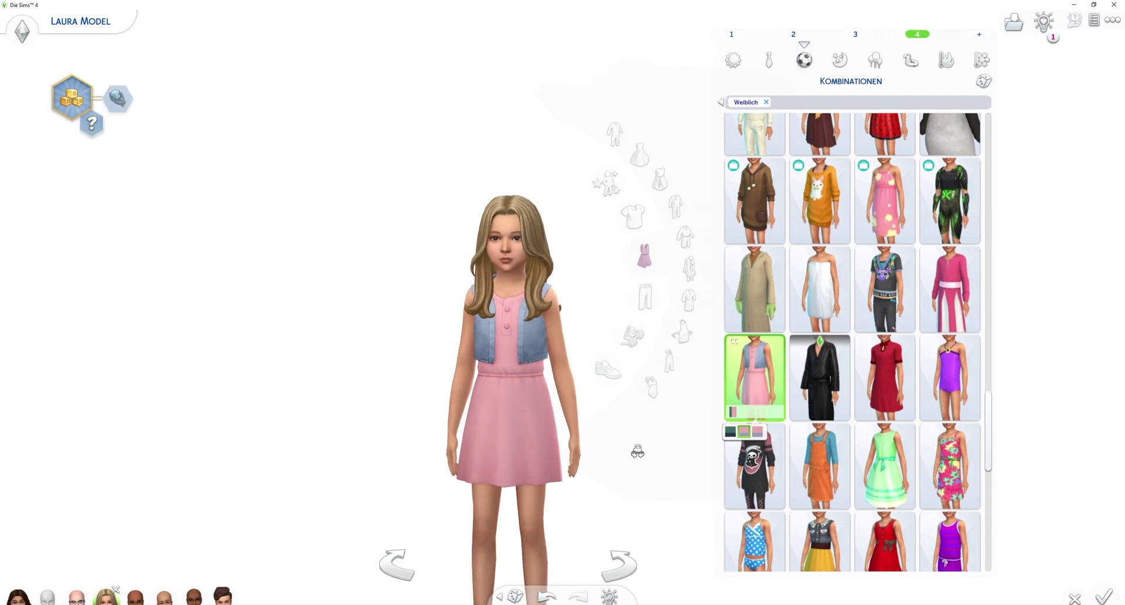
{"action": "left_click_drag", "start_coordinate": [698, 453], "coordinate": [639, 459]}
{"action": "left_click", "coordinate": [515, 223]}
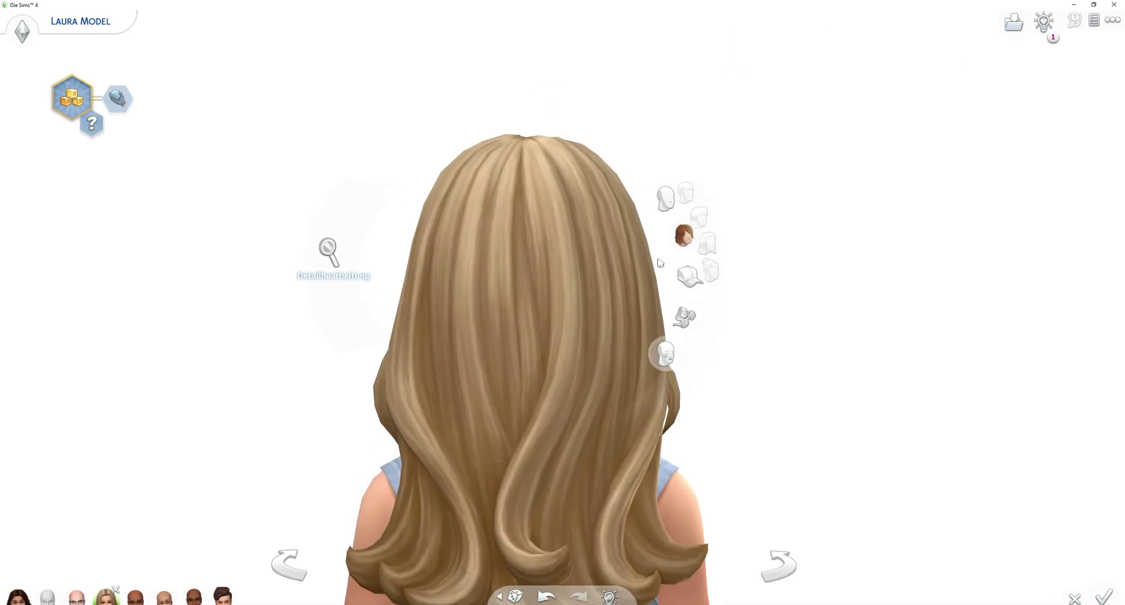
{"action": "left_click", "coordinate": [908, 339]}
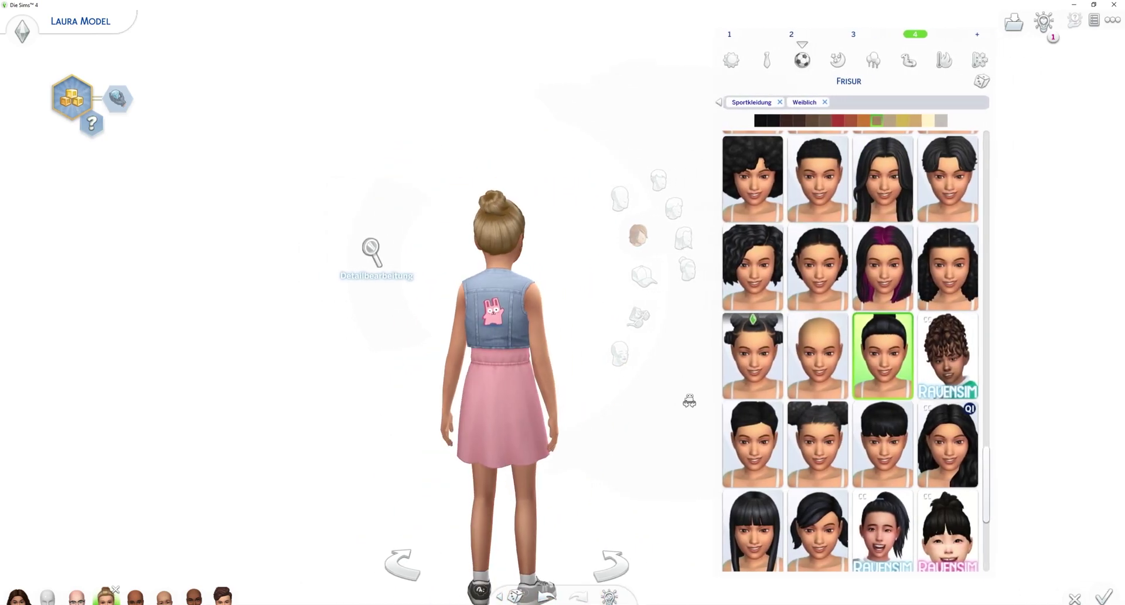
Return to the outfit catalogue and compare the green and pink-and-blue dress swatches on the child
{"action": "left_click", "coordinate": [689, 401]}
{"action": "left_click", "coordinate": [696, 256]}
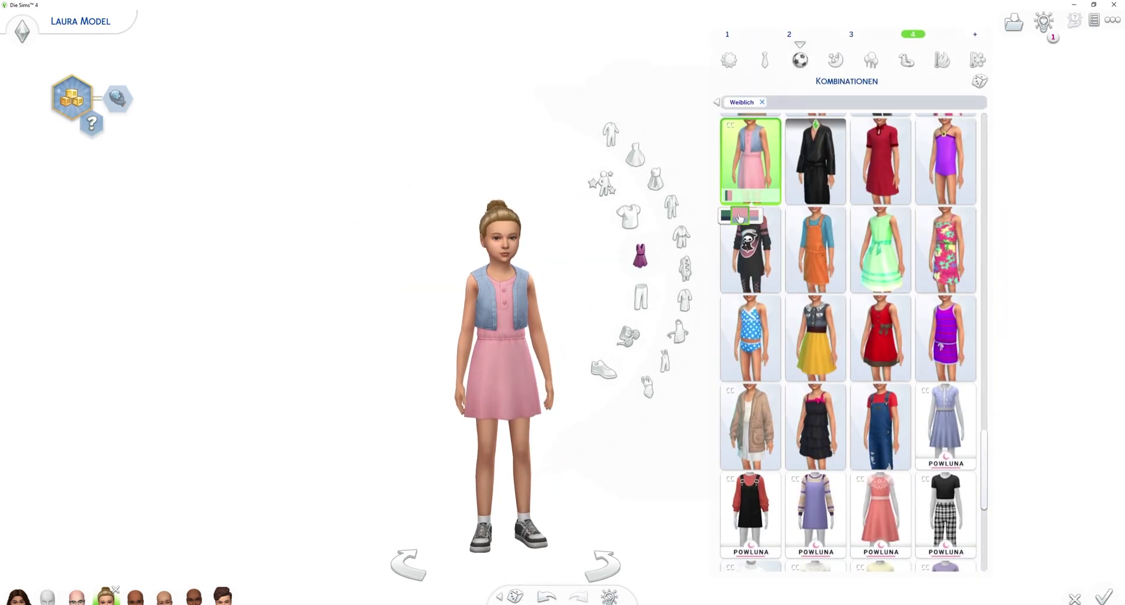
{"action": "left_click", "coordinate": [726, 215]}
{"action": "left_click", "coordinate": [740, 215]}
{"action": "left_click_drag", "start_coordinate": [622, 439], "coordinate": [603, 457]}
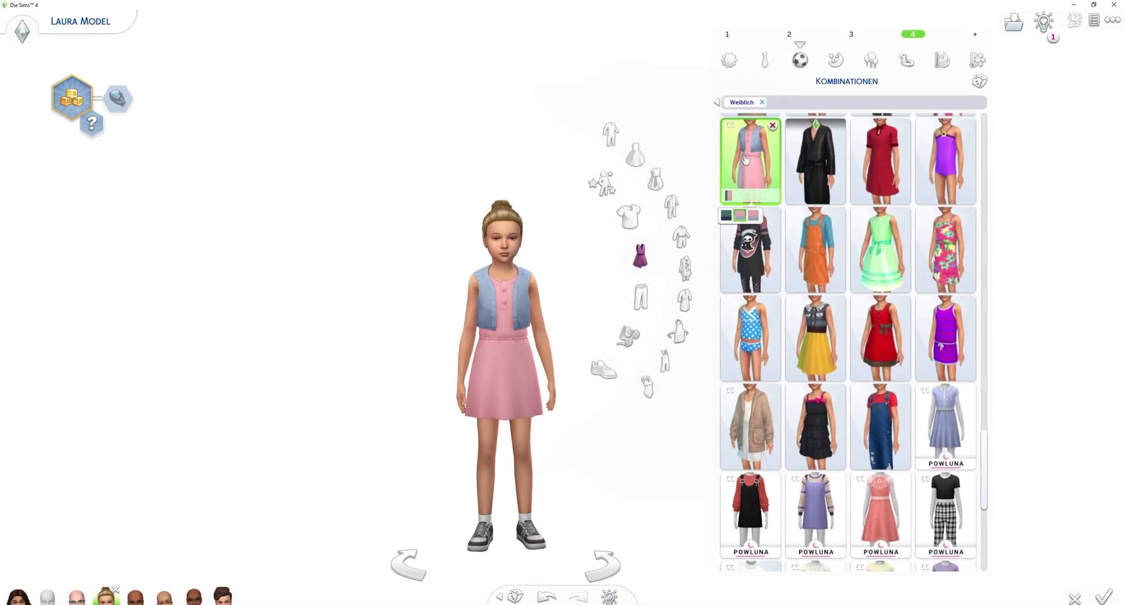
{"action": "left_click_drag", "start_coordinate": [706, 429], "coordinate": [695, 428]}
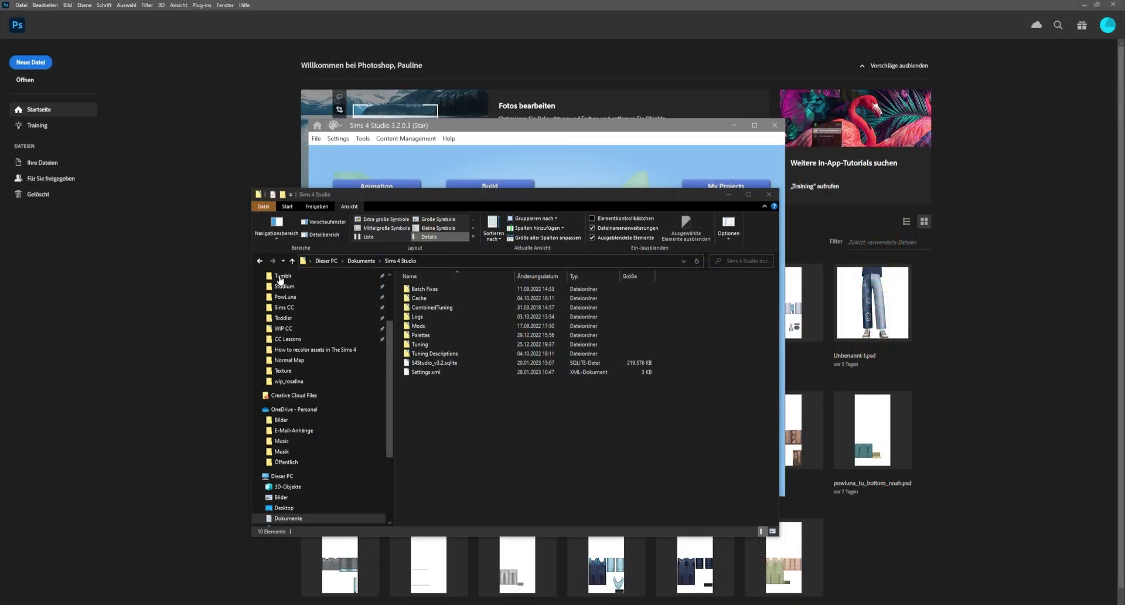
Add powluna_tf_fullbody_leonora.package to the Mods folder inside Documents\Sims 4 Studio, and close the file window
{"action": "left_click", "coordinate": [549, 194]}
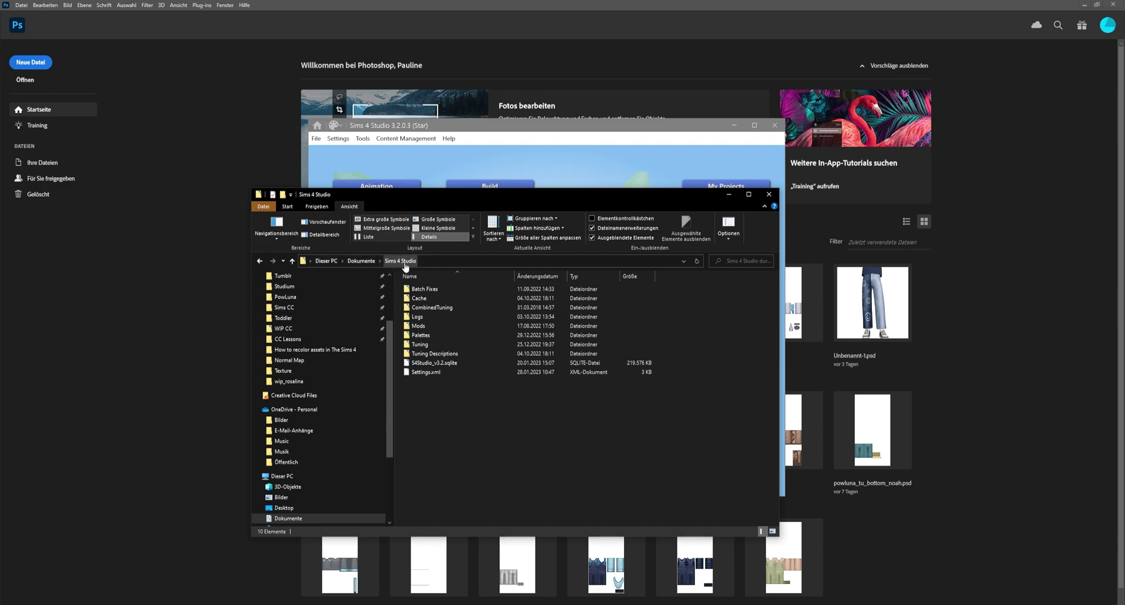
{"action": "double_click", "coordinate": [420, 328]}
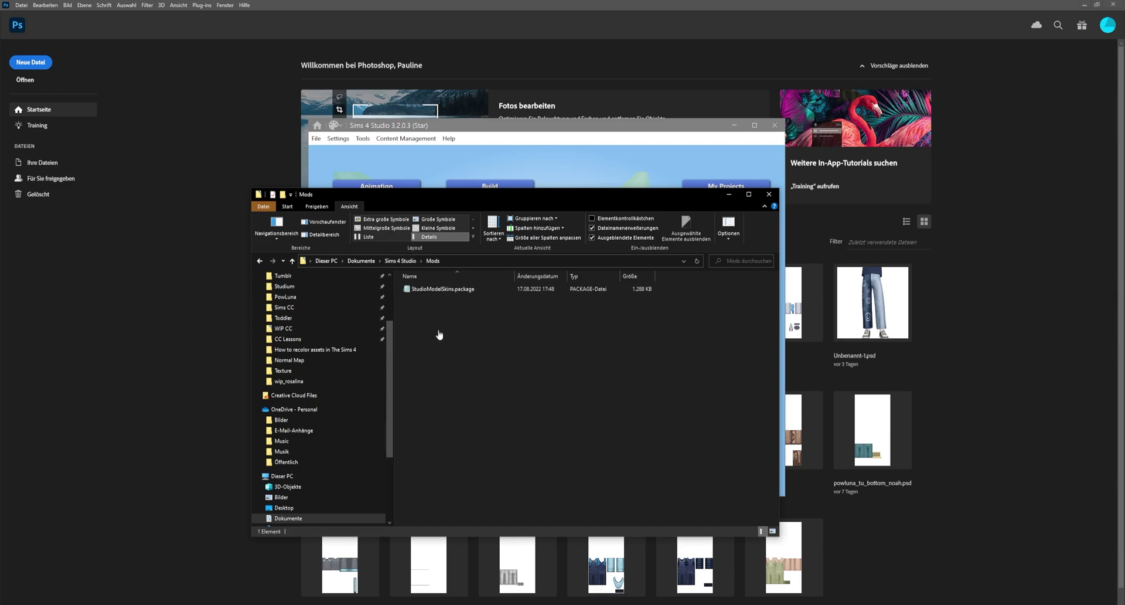
{"action": "left_click_drag", "start_coordinate": [121, 356], "coordinate": [457, 336]}
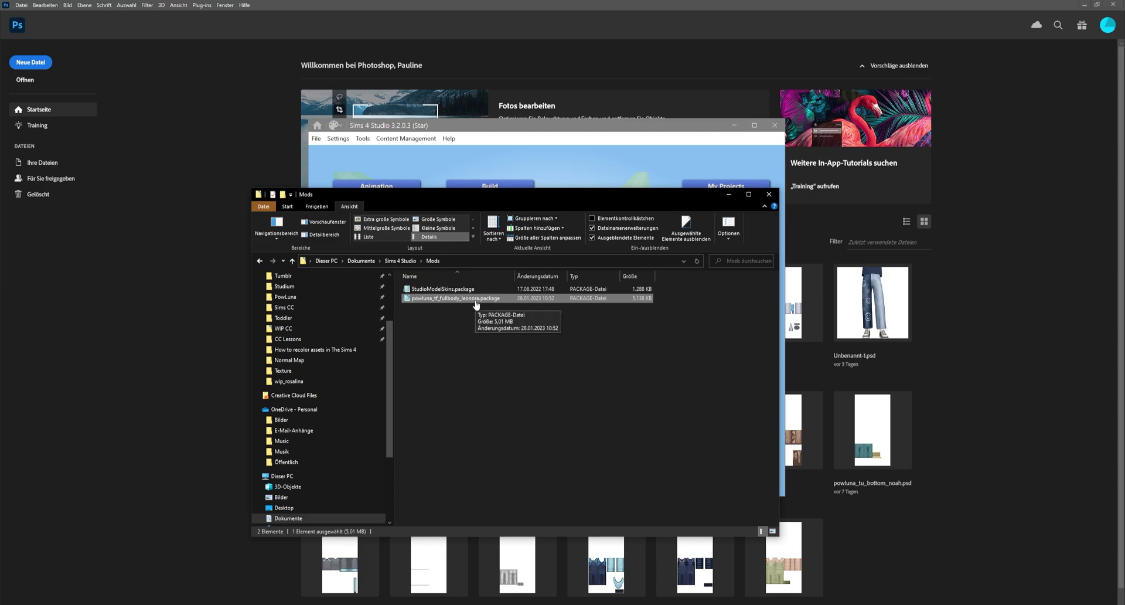
{"action": "left_click", "coordinate": [465, 356]}
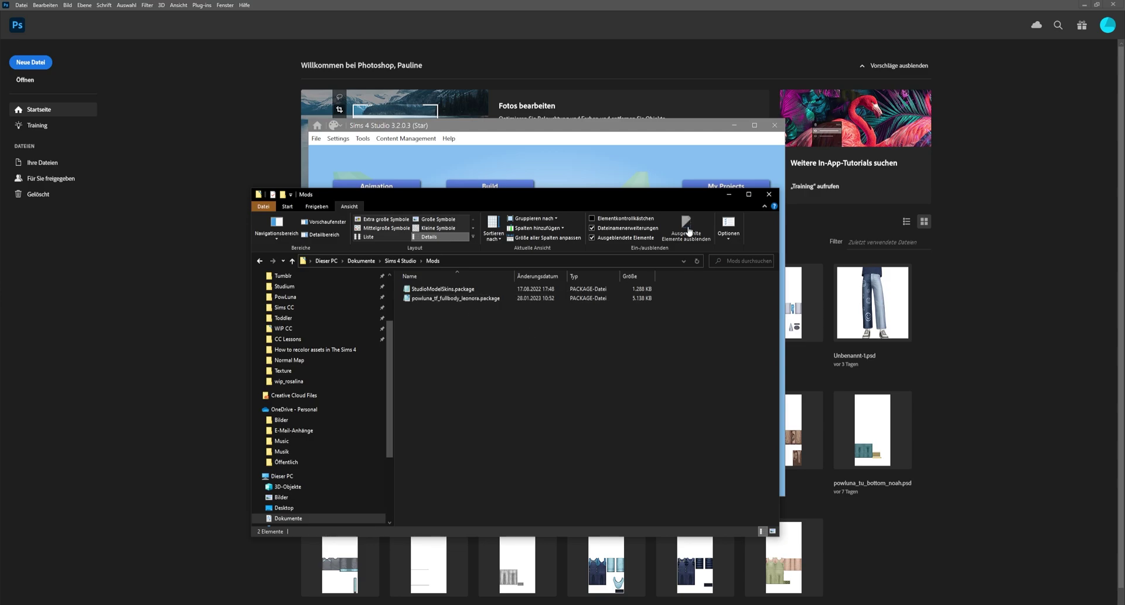
{"action": "left_click", "coordinate": [768, 194]}
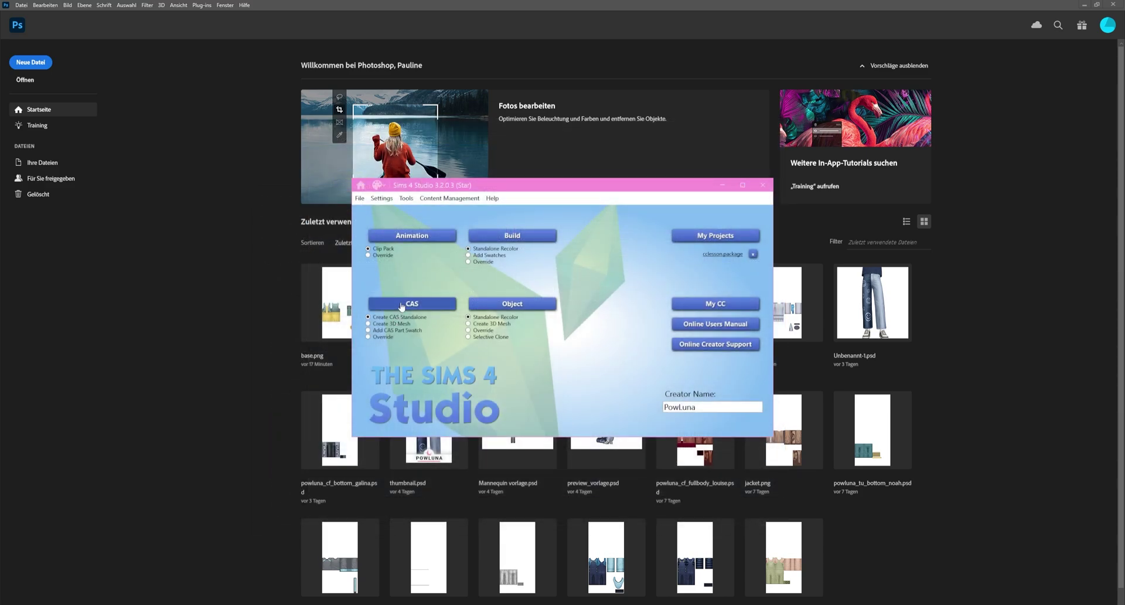
Start a standalone CAS recolour in Sims 4 Studio, filter the content to Custom, and choose the red toddler swimsuit
{"action": "left_click", "coordinate": [401, 304]}
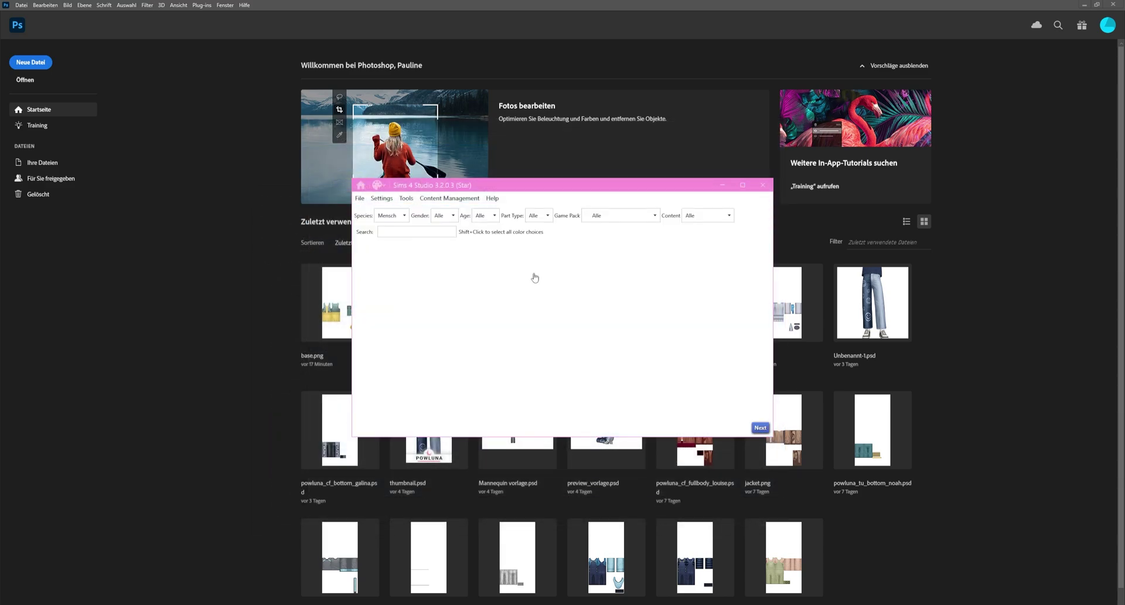
{"action": "left_click", "coordinate": [725, 218]}
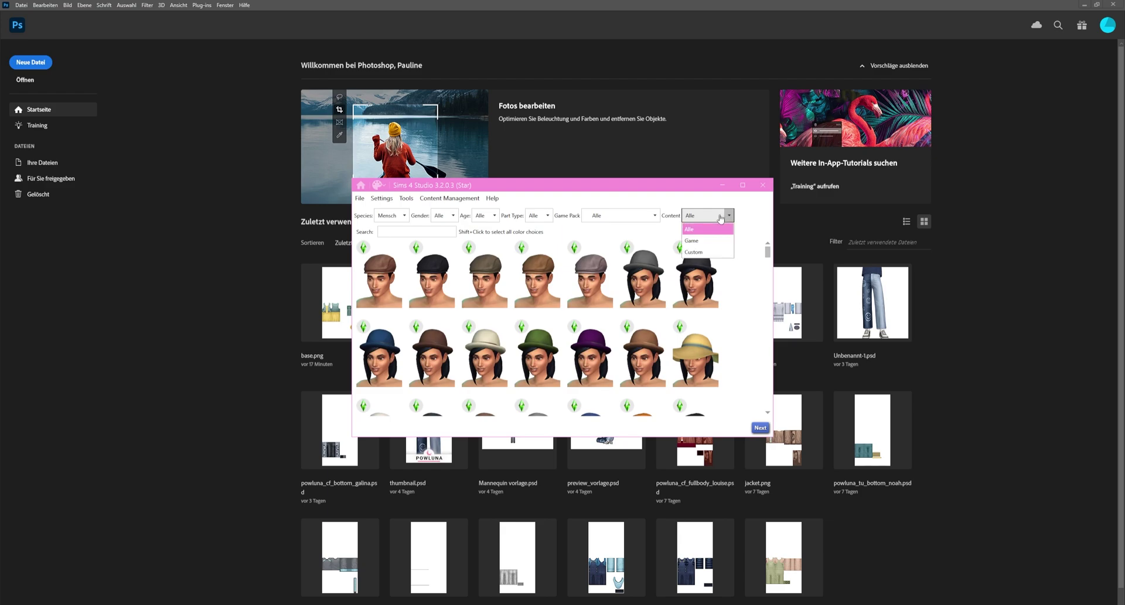
{"action": "left_click", "coordinate": [711, 252]}
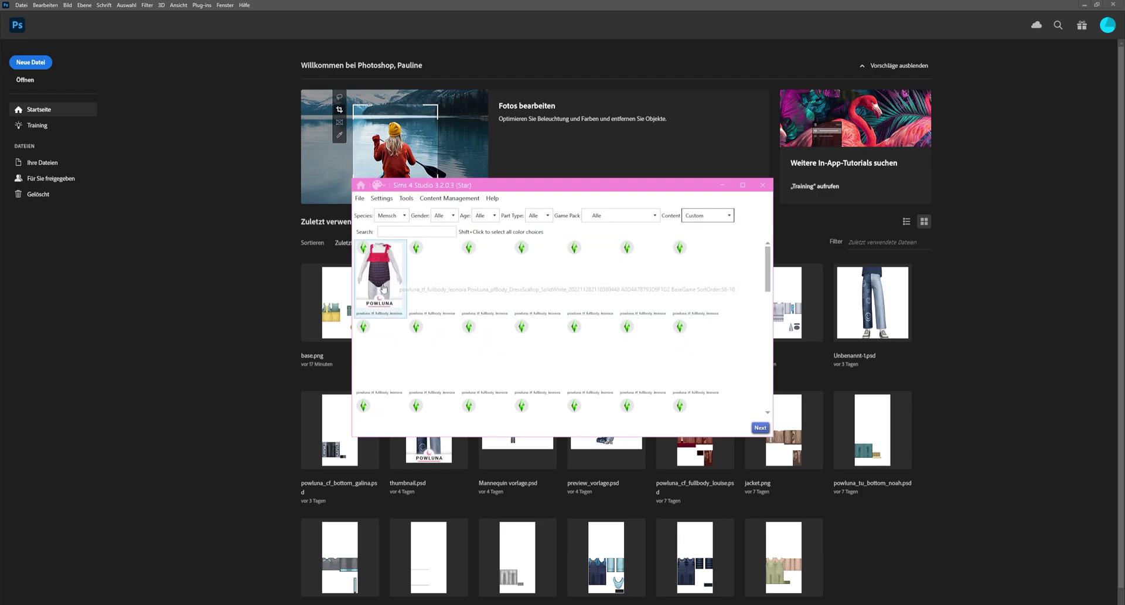
{"action": "scroll", "coordinate": [388, 281], "scroll_direction": "down", "scroll_amount": 5}
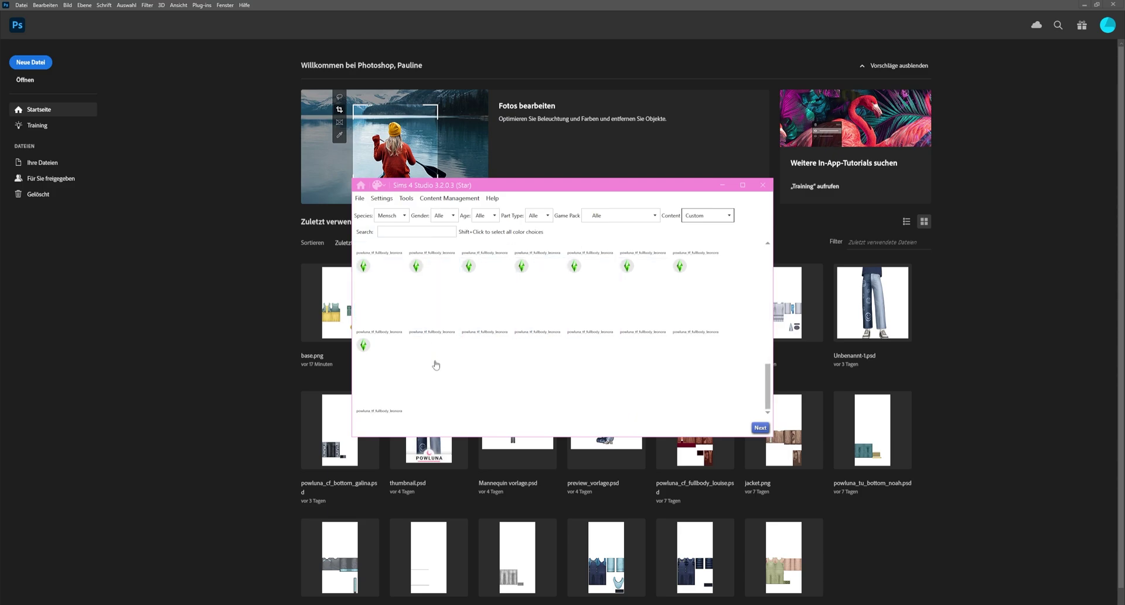
{"action": "scroll", "coordinate": [392, 374], "scroll_direction": "up", "scroll_amount": 5}
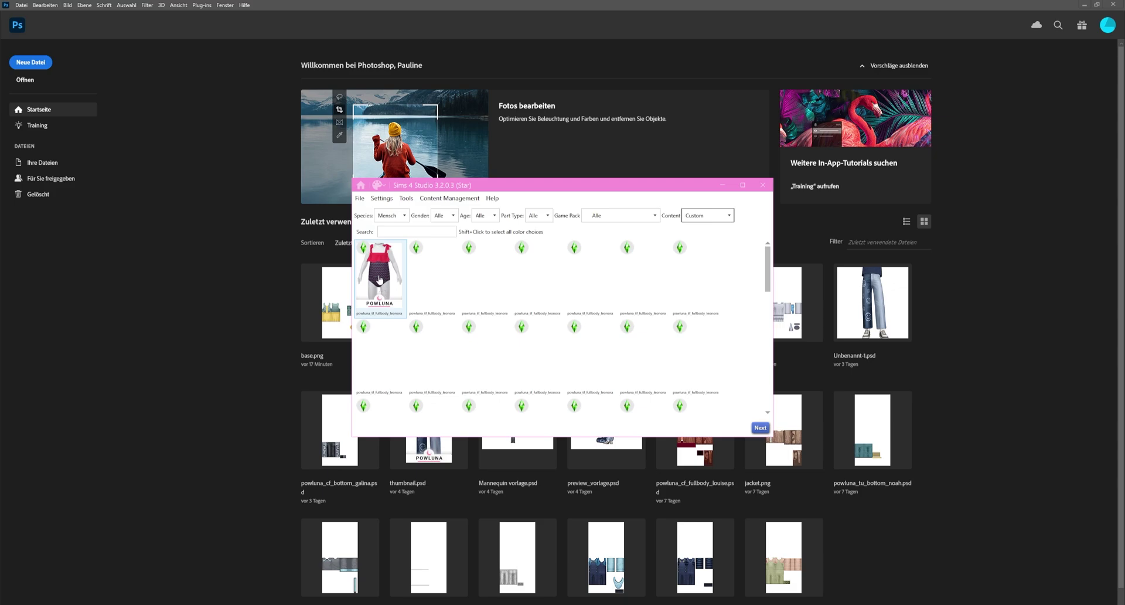
{"action": "left_click", "coordinate": [380, 281]}
{"action": "left_click", "coordinate": [759, 427]}
Save the new package as cclesson1.package in the WIP CC folder and inspect the swimsuit in the 3D preview
{"action": "scroll", "coordinate": [385, 333], "scroll_direction": "up", "scroll_amount": 4}
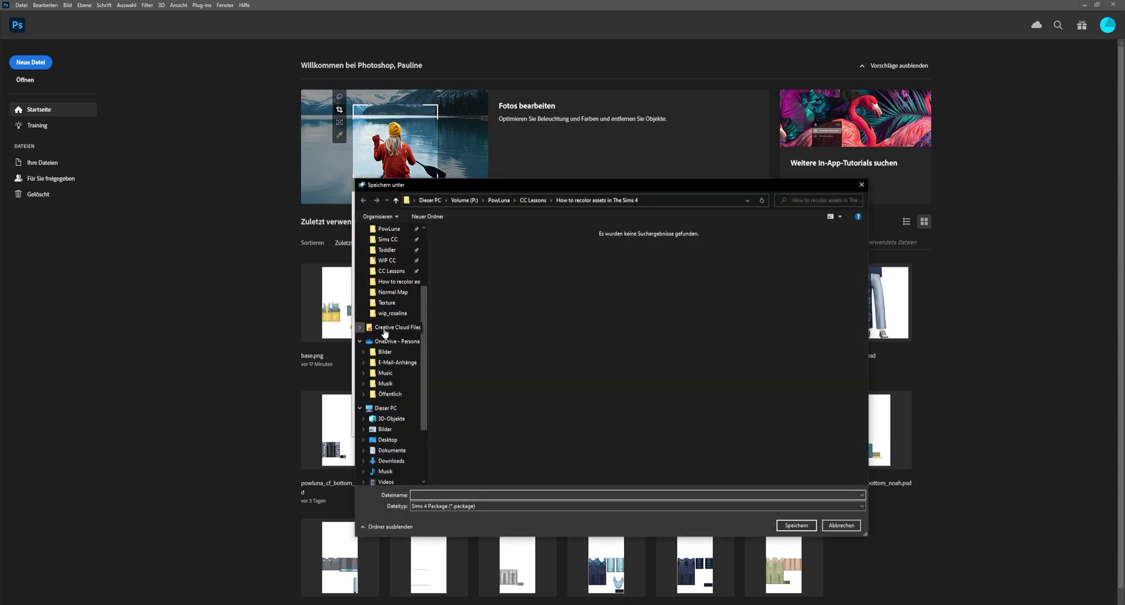
{"action": "left_click", "coordinate": [387, 323]}
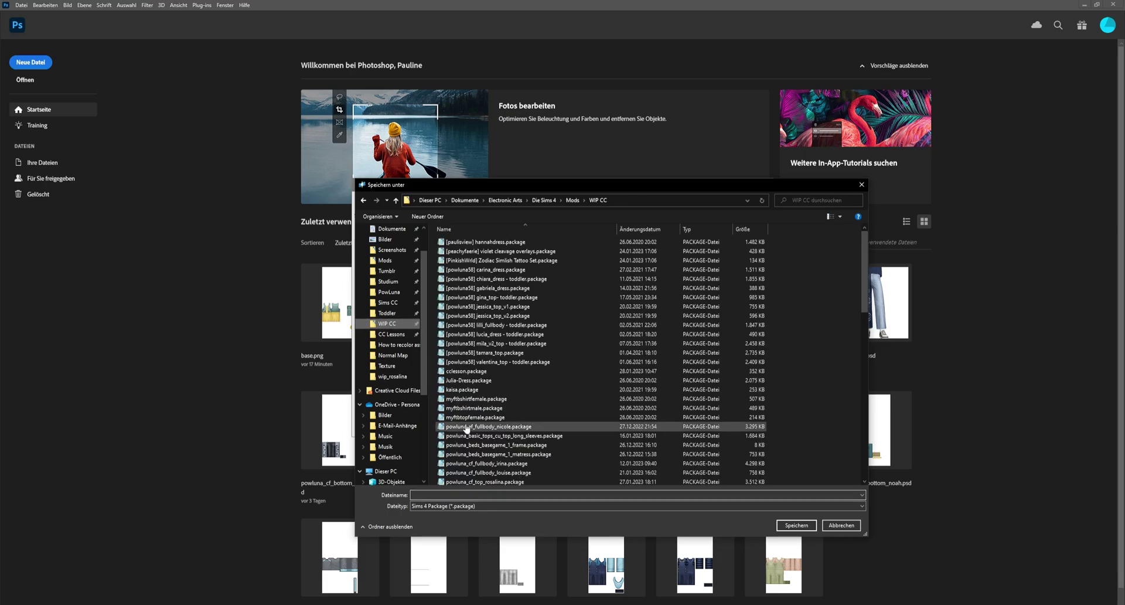
{"action": "left_click", "coordinate": [463, 370]}
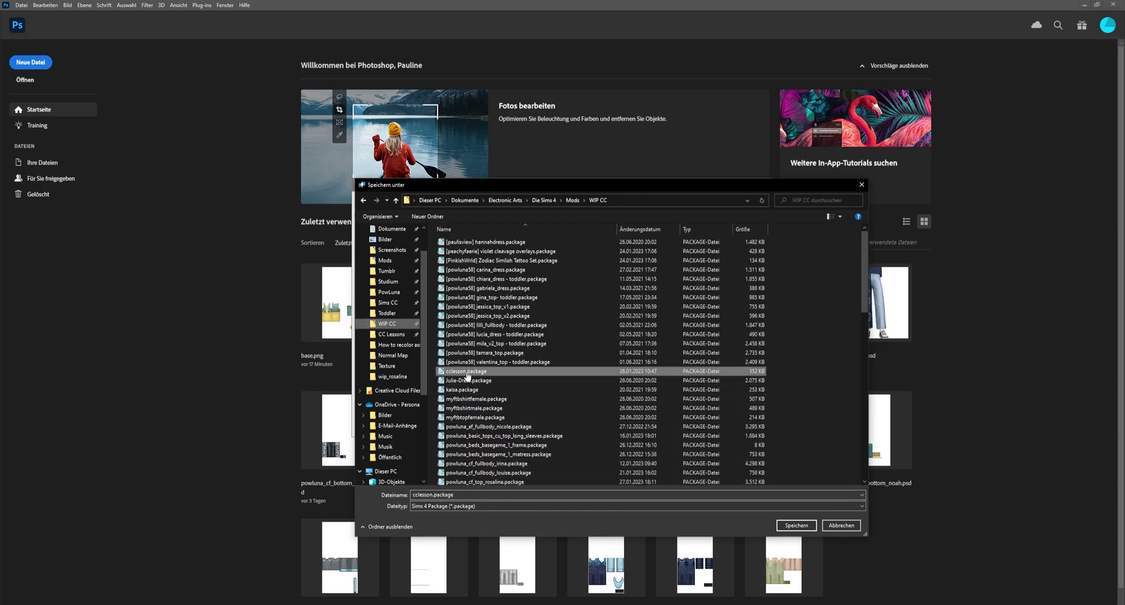
{"action": "double_click", "coordinate": [434, 494]}
{"action": "left_click", "coordinate": [432, 495]}
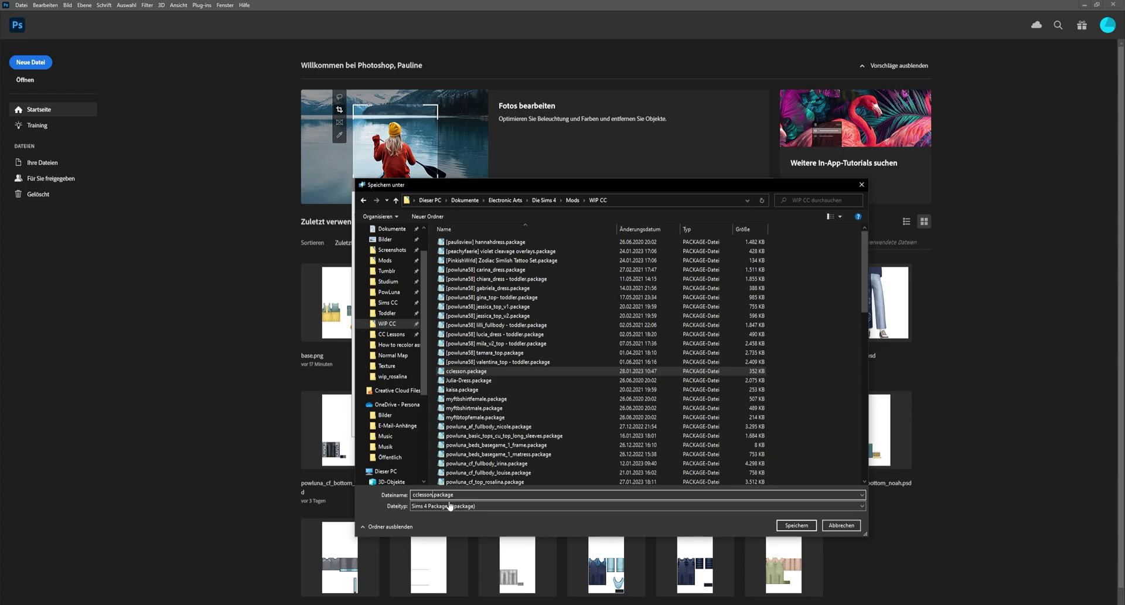
{"action": "type", "text": "1"}
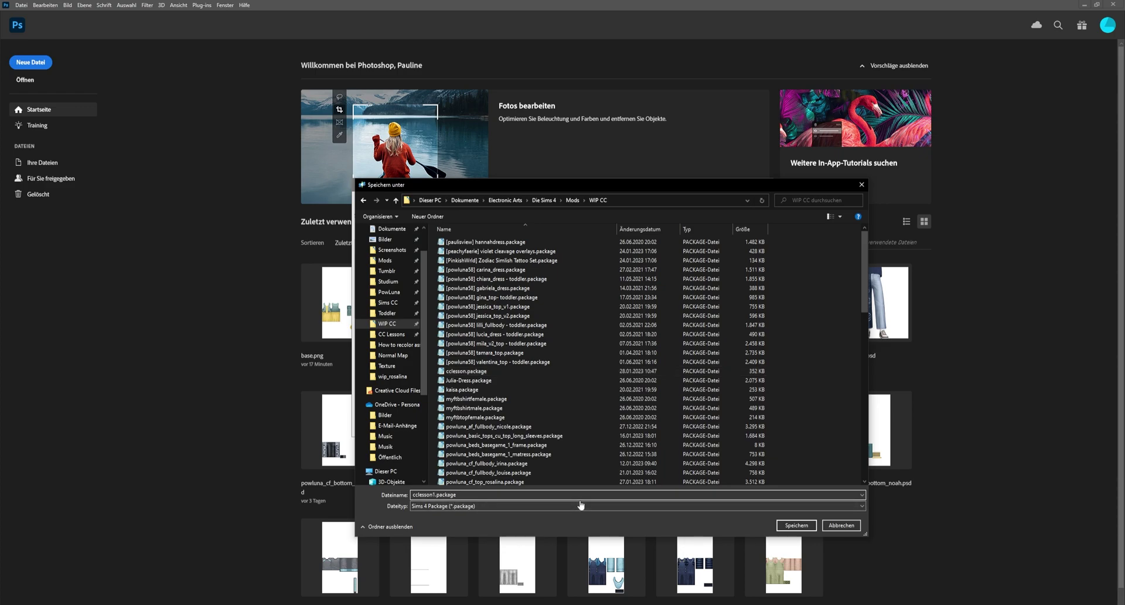
{"action": "key", "text": "Return"}
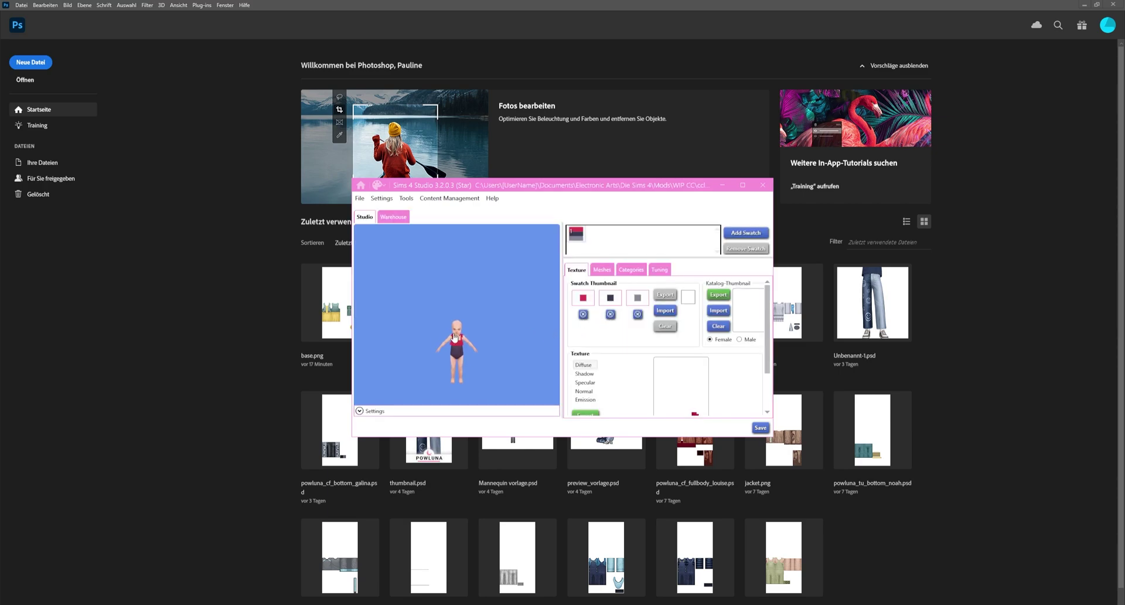
{"action": "scroll", "coordinate": [476, 334], "scroll_direction": "up", "scroll_amount": 5}
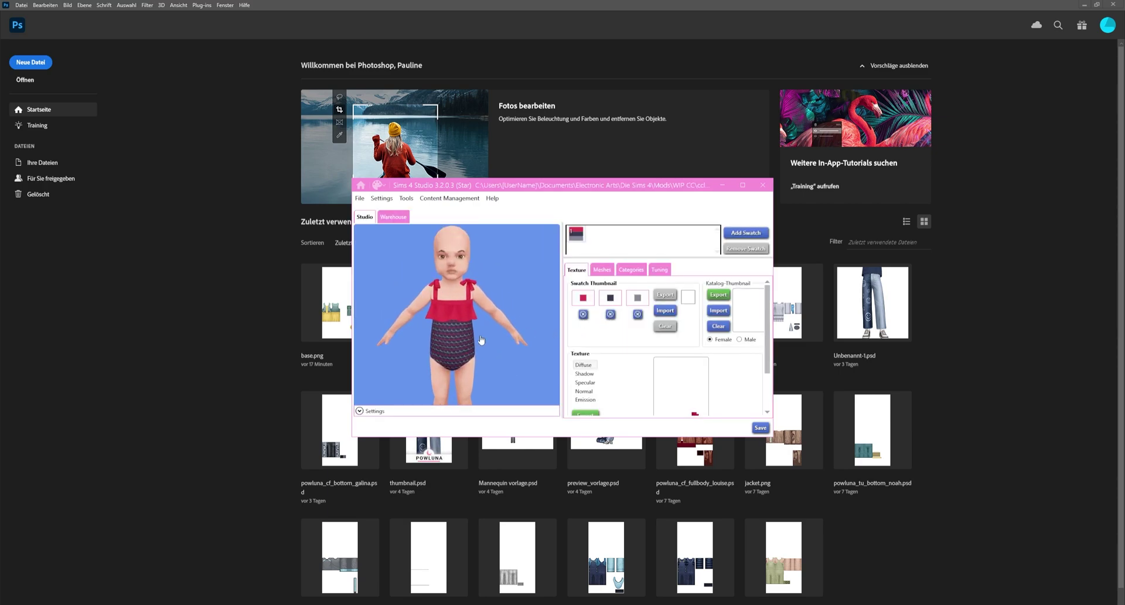
Download powluna_tf_fullbody_leonora.psd from the LEONORA post on Patreon
{"action": "scroll", "coordinate": [476, 360], "scroll_direction": "down", "scroll_amount": 4}
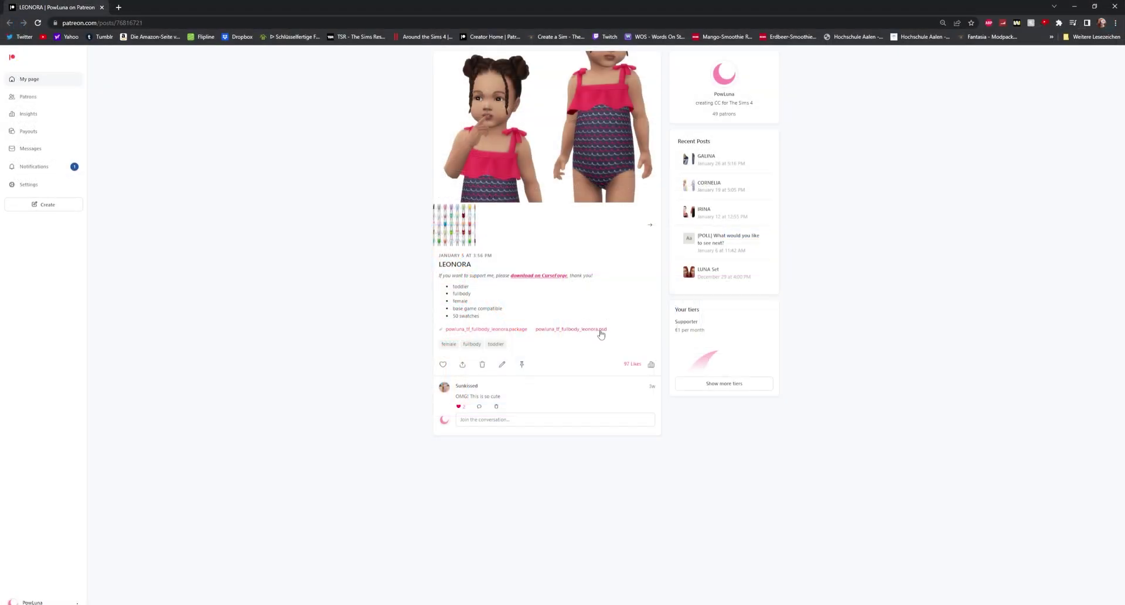
{"action": "left_click", "coordinate": [599, 330]}
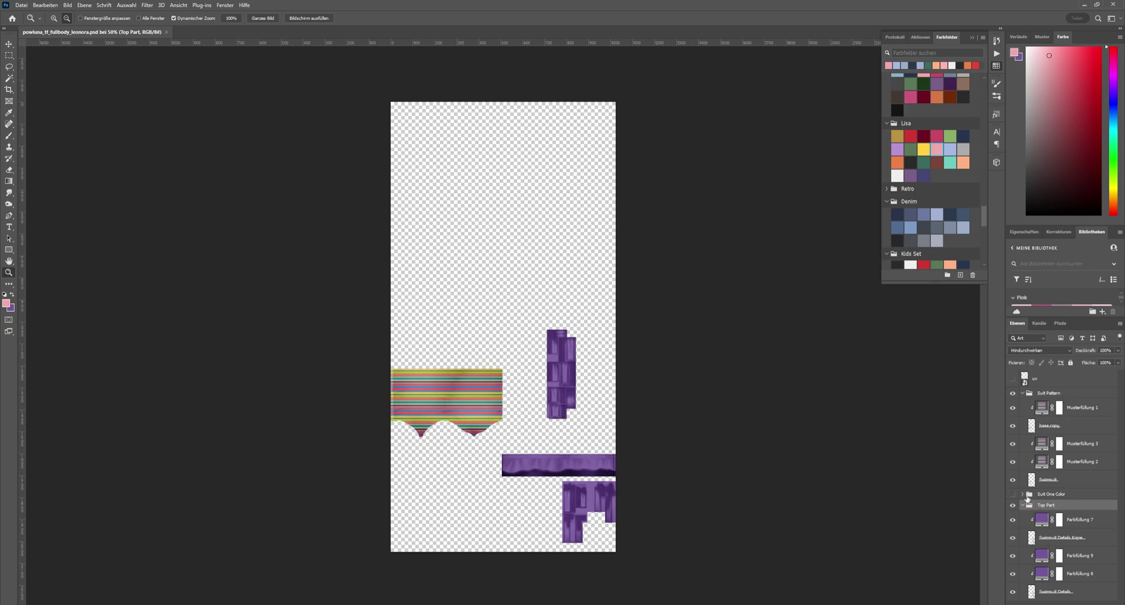
In Photoshop, apply the orange leaf pattern from the Fall set to Musterfüllung 1, 2 and 3 in the Suit Pattern group
{"action": "left_click", "coordinate": [1085, 410]}
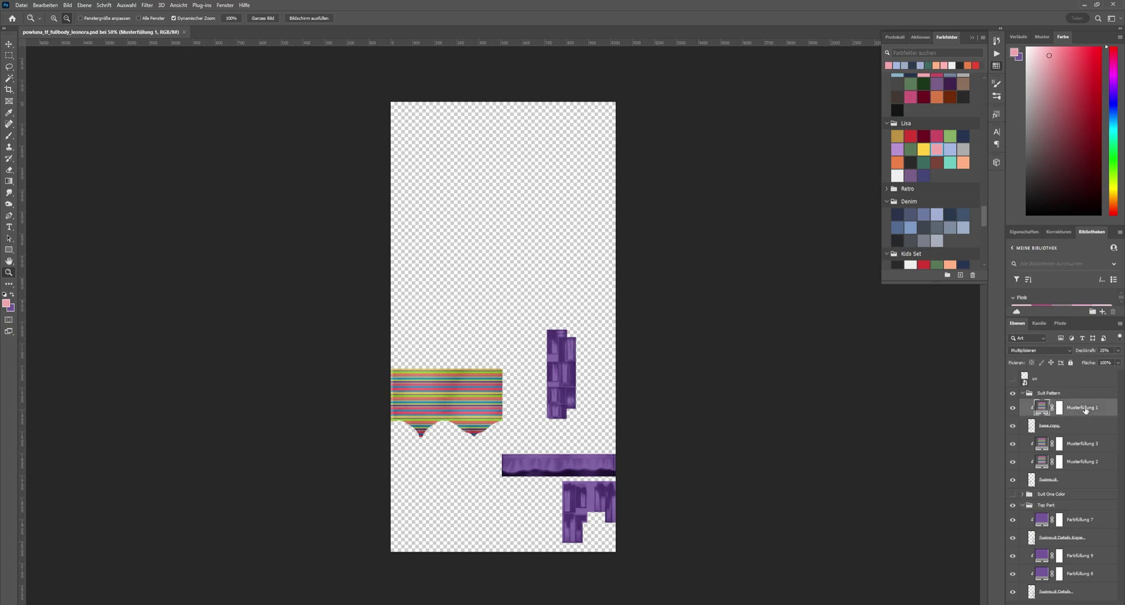
{"action": "left_click", "coordinate": [1088, 450], "text": "ctrl"}
{"action": "left_click", "coordinate": [1084, 467], "text": "ctrl"}
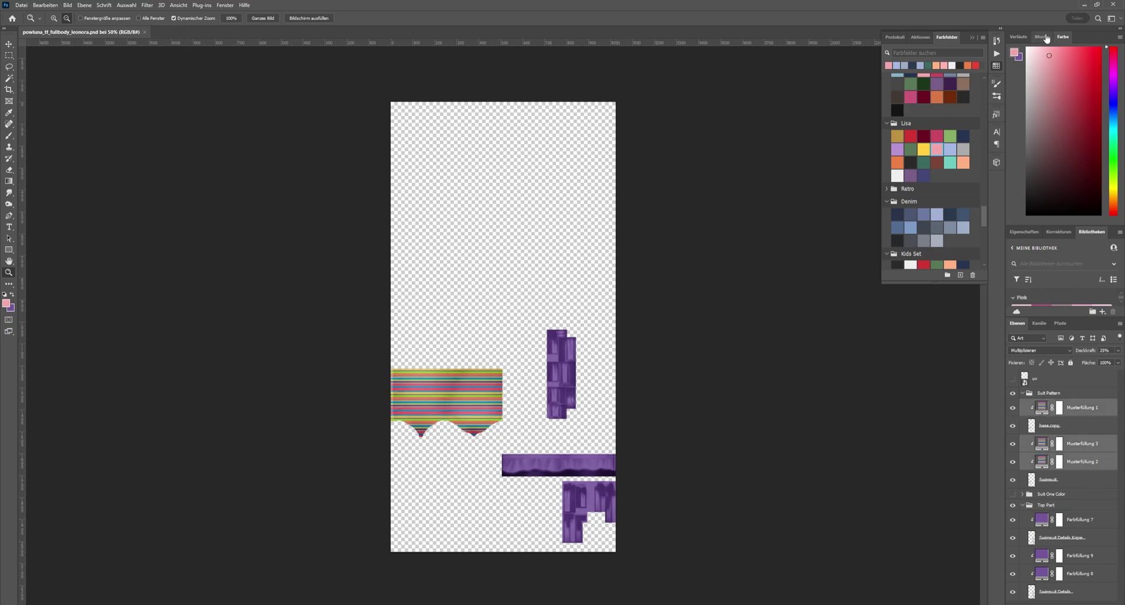
{"action": "left_click", "coordinate": [1042, 37]}
{"action": "scroll", "coordinate": [1049, 140], "scroll_direction": "down", "scroll_amount": 5}
{"action": "left_click", "coordinate": [1048, 140]}
{"action": "left_click_drag", "start_coordinate": [449, 394], "coordinate": [527, 394]}
{"action": "left_click", "coordinate": [1052, 160]}
{"action": "scroll", "coordinate": [1051, 160], "scroll_direction": "down", "scroll_amount": 3}
{"action": "scroll", "coordinate": [1051, 160], "scroll_direction": "down", "scroll_amount": 5}
{"action": "left_click", "coordinate": [1026, 166]}
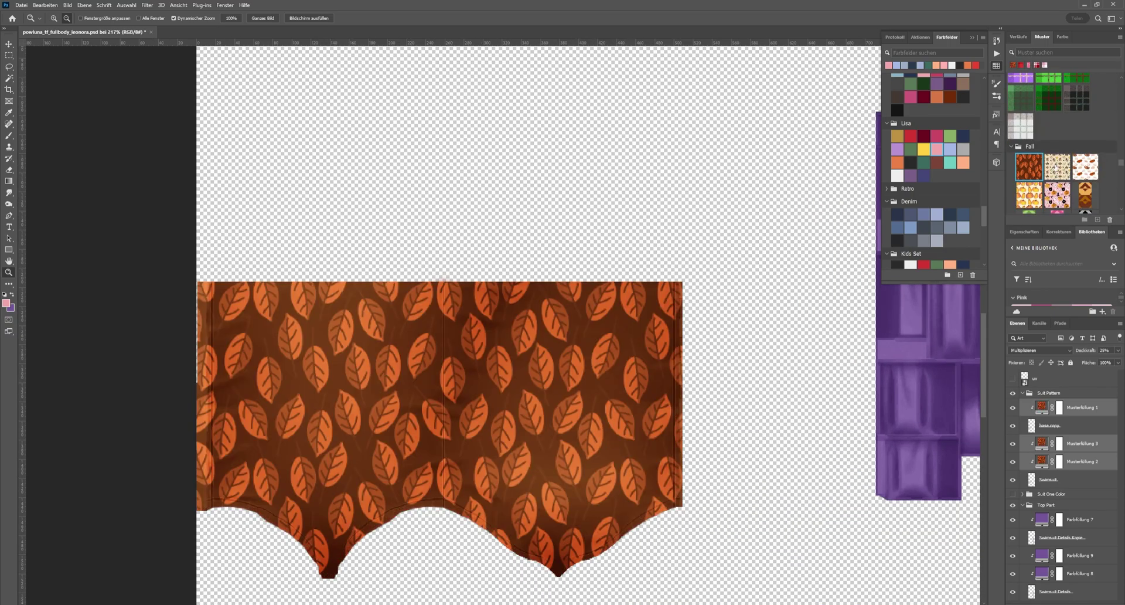
Apply the red, orange and yellow pattern from the Stripes set to the three selected pattern fills in the Suit Pattern group
{"action": "scroll", "coordinate": [1054, 147], "scroll_direction": "down", "scroll_amount": 4}
{"action": "left_click", "coordinate": [1054, 138]}
{"action": "scroll", "coordinate": [1054, 137], "scroll_direction": "down", "scroll_amount": 4}
{"action": "left_click", "coordinate": [1083, 162]}
{"action": "scroll", "coordinate": [1053, 121], "scroll_direction": "down", "scroll_amount": 4}
{"action": "left_click", "coordinate": [1053, 121]}
{"action": "scroll", "coordinate": [1053, 121], "scroll_direction": "up", "scroll_amount": 2}
{"action": "left_click", "coordinate": [1053, 141]}
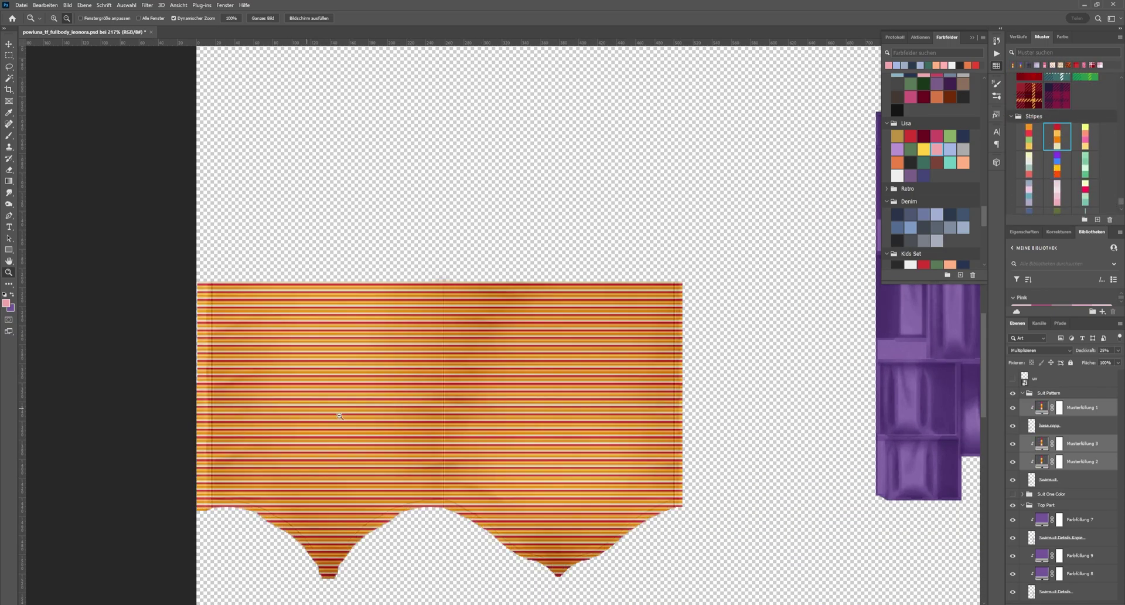
Increase the pattern scale of Musterfüllung 3 and Musterfüllung 2 so the suit's stripes become wider
{"action": "left_click", "coordinate": [1072, 411]}
{"action": "double_click", "coordinate": [1041, 408]}
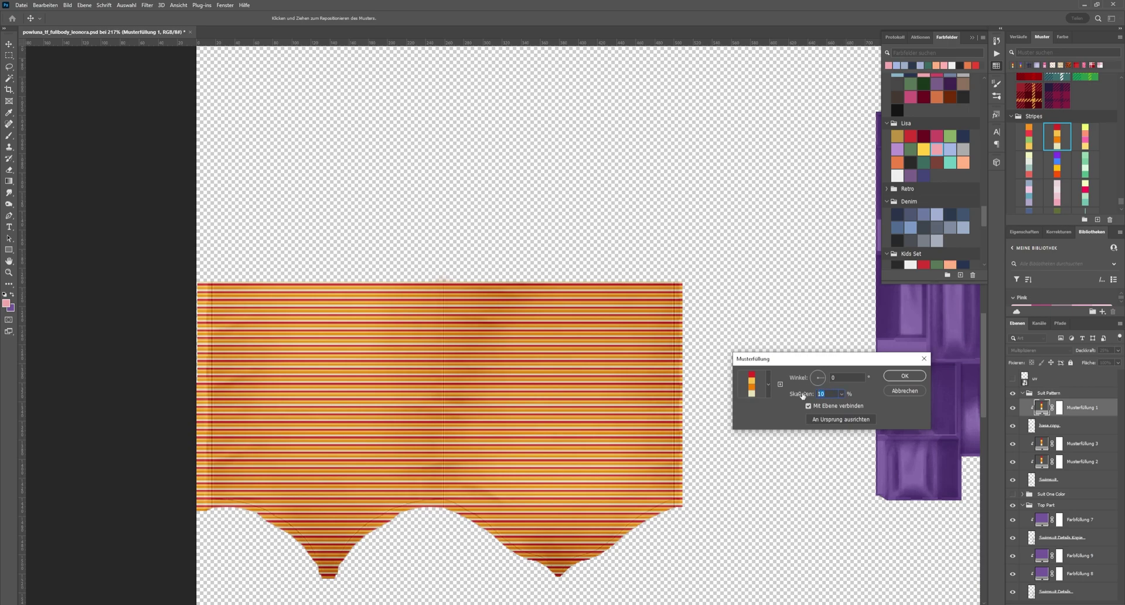
{"action": "left_click", "coordinate": [903, 376]}
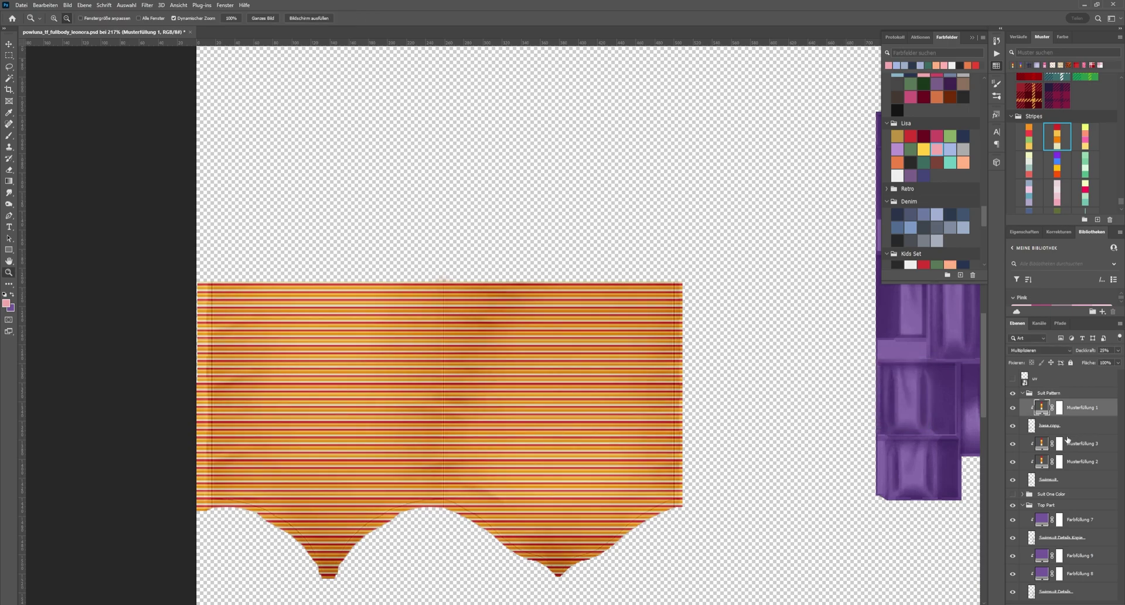
{"action": "double_click", "coordinate": [1045, 445]}
{"action": "type", "text": "5"}
{"action": "key", "text": "Return"}
{"action": "double_click", "coordinate": [1042, 461]}
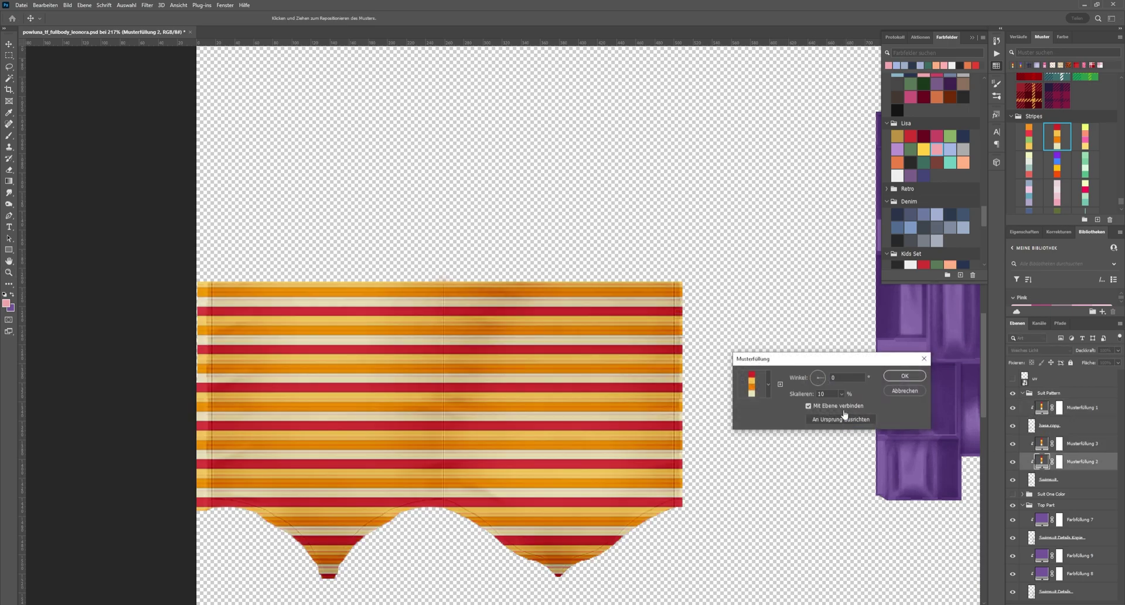
{"action": "type", "text": "5"}
{"action": "key", "text": "Return"}
Recolour the three colour fills in the Top Part group with red from the Lisa swatches and save the texture as b1.png
{"action": "double_click", "coordinate": [8, 271]}
{"action": "left_click", "coordinate": [1078, 519]}
{"action": "left_click", "coordinate": [1075, 555], "text": "ctrl"}
{"action": "left_click", "coordinate": [1077, 573], "text": "ctrl"}
{"action": "left_click", "coordinate": [6, 303]}
{"action": "left_click", "coordinate": [910, 136]}
{"action": "left_click", "coordinate": [796, 299]}
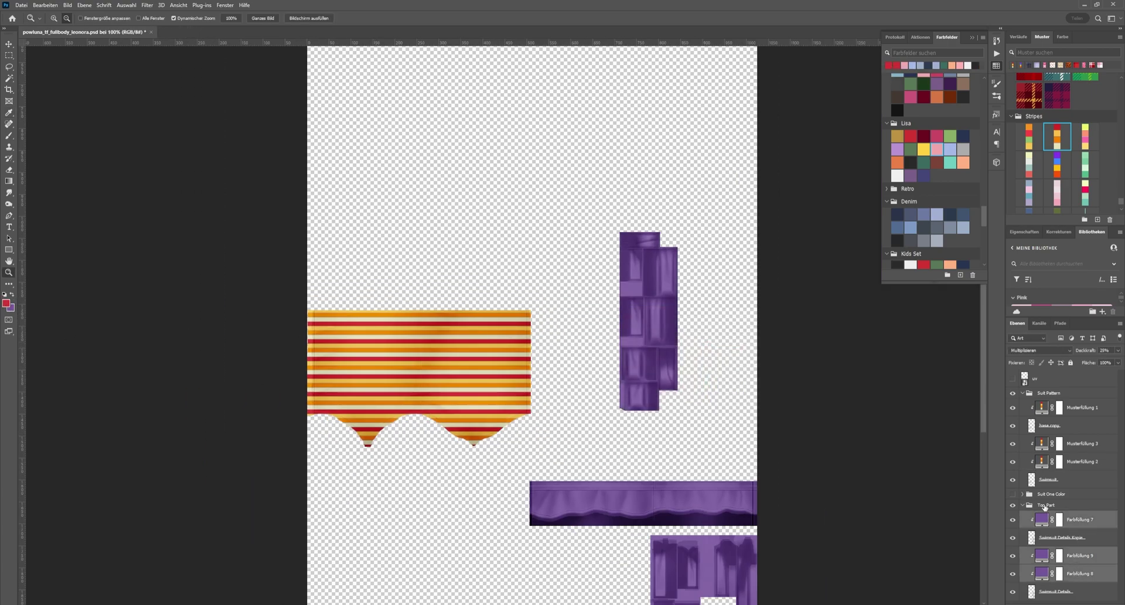
{"action": "key", "text": "alt+BackSpace"}
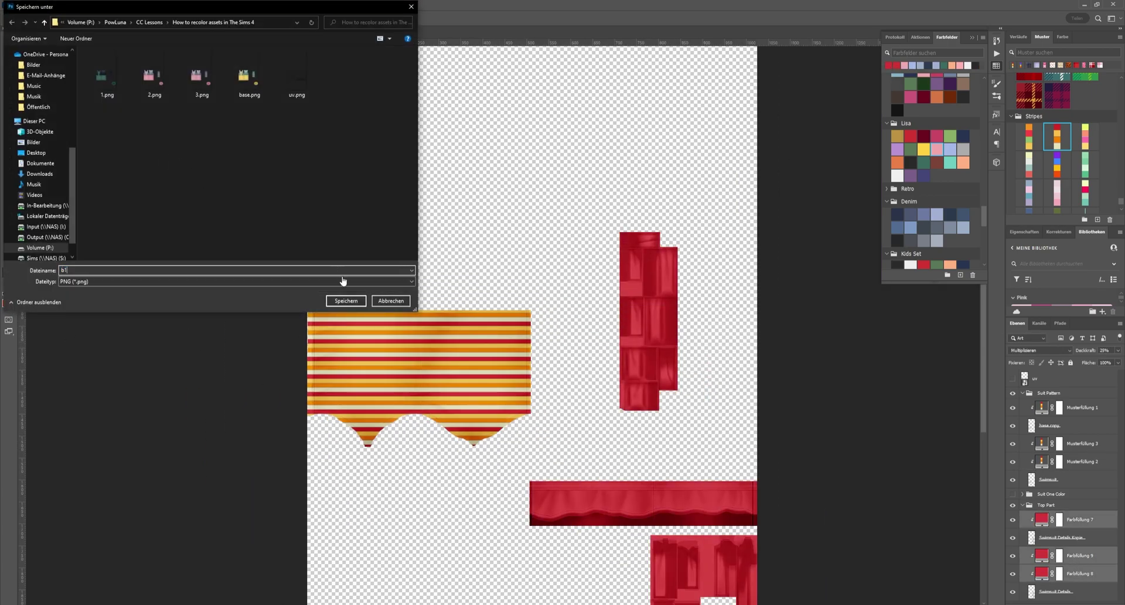
{"action": "left_click", "coordinate": [346, 298]}
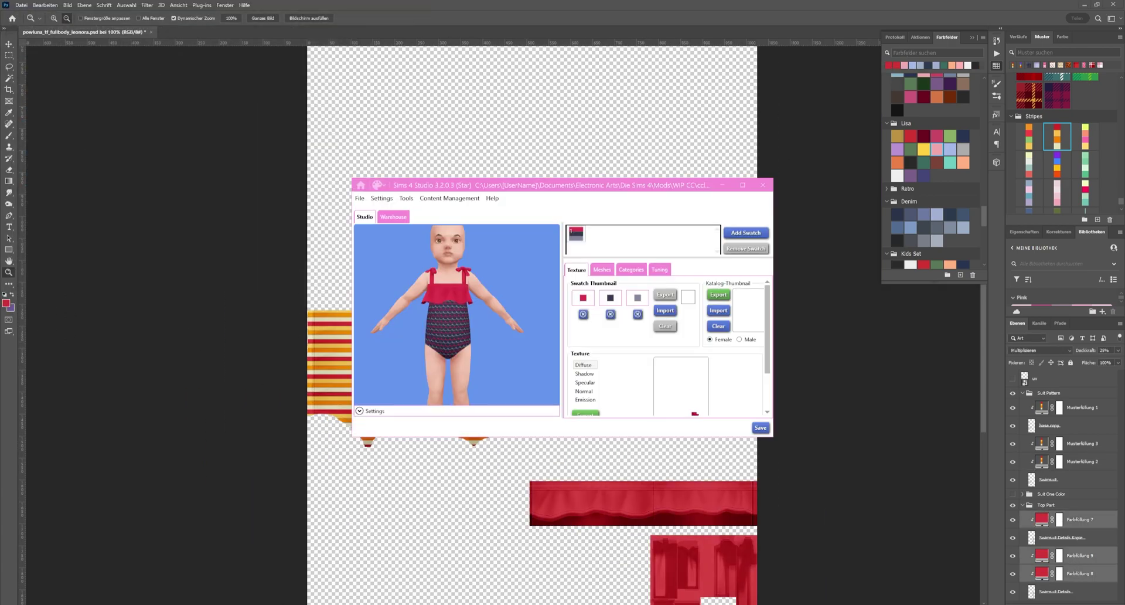
In Sims 4 Studio, import b1.png as the swimsuit's diffuse texture and check it up close in the 3D preview
{"action": "left_click", "coordinate": [414, 326]}
{"action": "mouse_move", "coordinate": [445, 328]}
{"action": "left_mouse_down"}
{"action": "mouse_move", "coordinate": [402, 326]}
{"action": "mouse_move", "coordinate": [462, 340]}
{"action": "left_mouse_up"}
{"action": "scroll", "coordinate": [457, 351], "scroll_direction": "up", "scroll_amount": 2}
{"action": "scroll", "coordinate": [631, 344], "scroll_direction": "up", "scroll_amount": 1}
Set the three swatch thumbnail colours to red, orange and cream sampled from the striped swimsuit in the 3D preview
{"action": "left_click", "coordinate": [583, 298]}
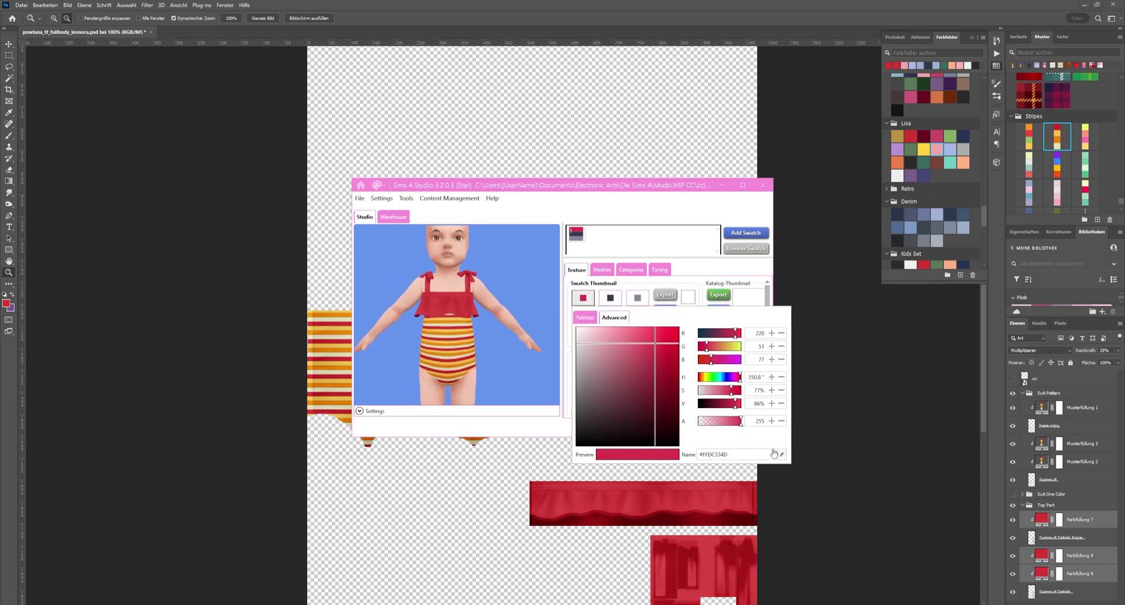
{"action": "left_click", "coordinate": [777, 454]}
{"action": "left_click", "coordinate": [452, 310]}
{"action": "left_click", "coordinate": [609, 299]}
{"action": "left_click", "coordinate": [809, 454]}
{"action": "left_click", "coordinate": [445, 329]}
{"action": "left_click", "coordinate": [637, 298]}
{"action": "left_click", "coordinate": [837, 454]}
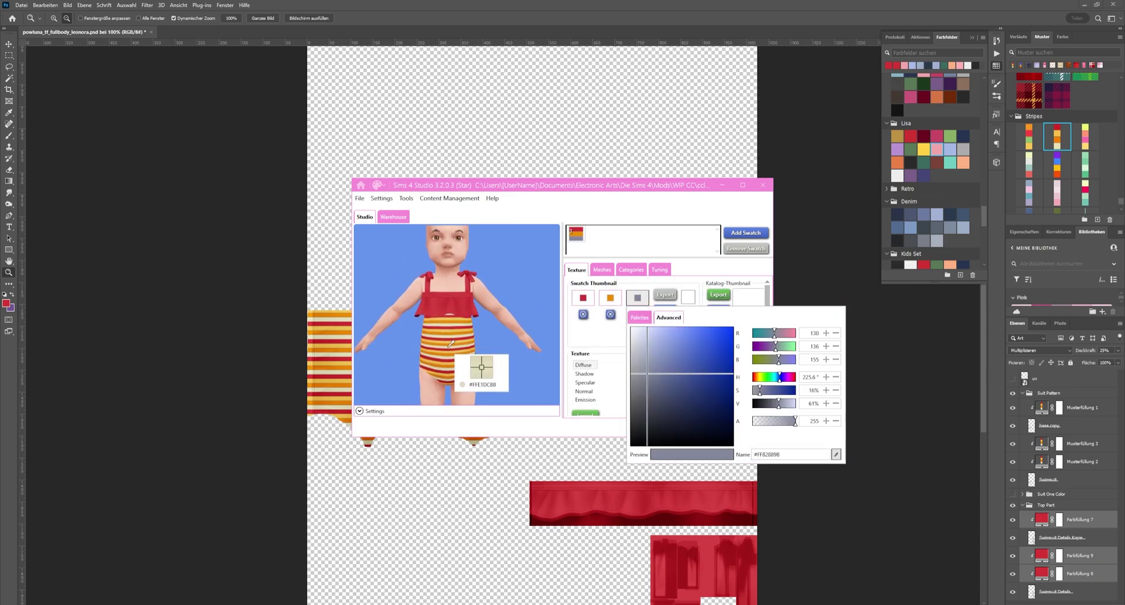
{"action": "left_click", "coordinate": [448, 341]}
{"action": "scroll", "coordinate": [448, 358], "scroll_direction": "down", "scroll_amount": 2}
{"action": "scroll", "coordinate": [680, 363], "scroll_direction": "down", "scroll_amount": 2}
{"action": "left_click", "coordinate": [586, 335]}
{"action": "left_click", "coordinate": [586, 326]}
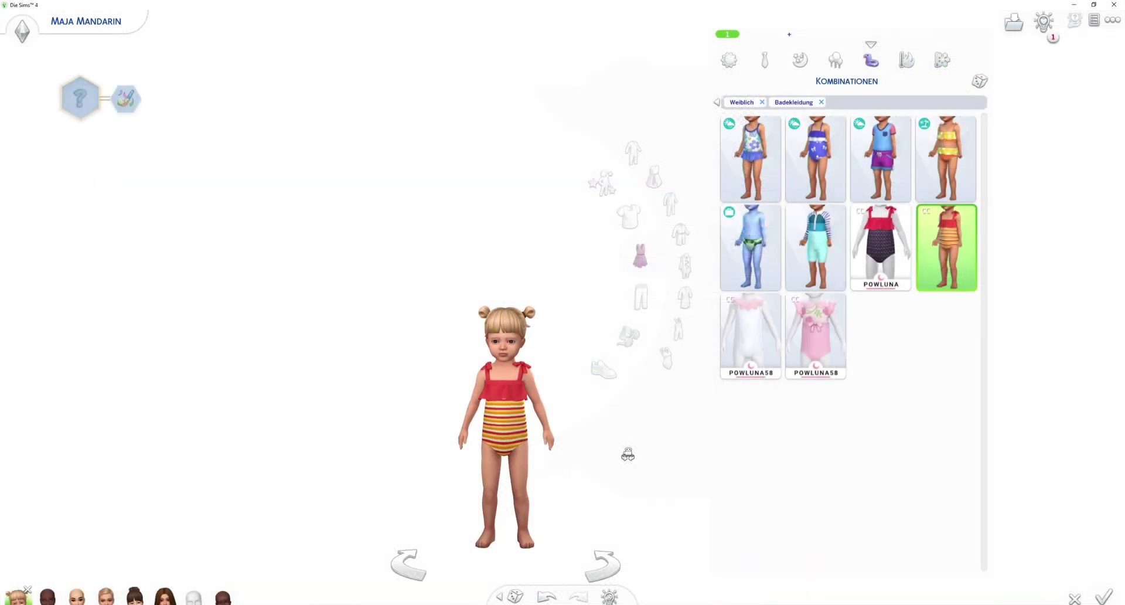
In The Sims 4, examine the standalone striped swimsuit on the toddler in Create a Sim
{"action": "scroll", "coordinate": [626, 453], "scroll_direction": "up", "scroll_amount": 2}
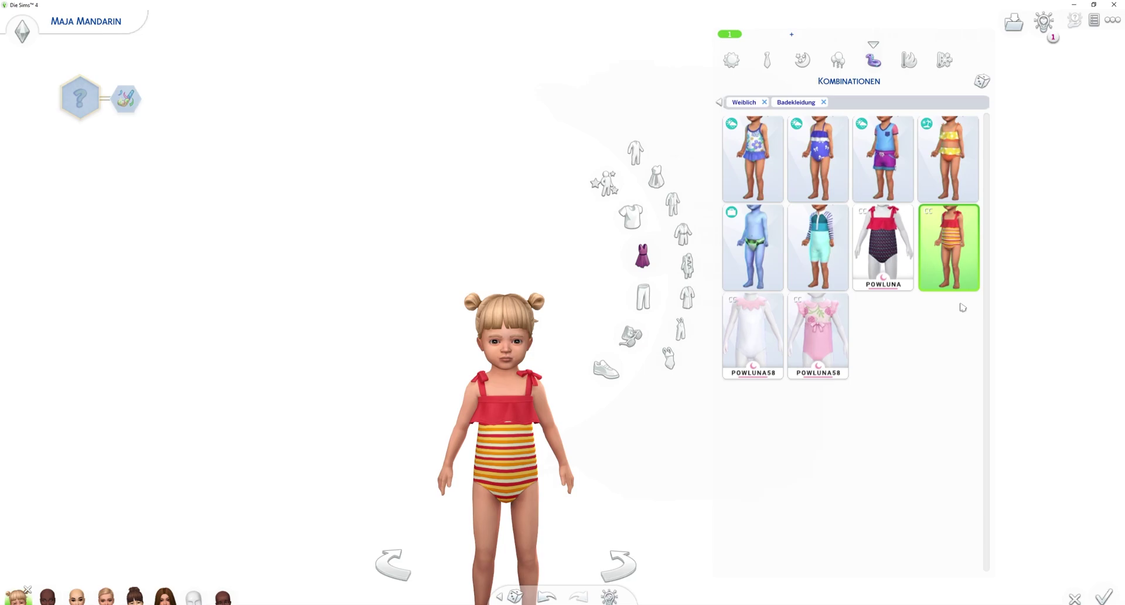
{"action": "mouse_move", "coordinate": [963, 273]}
{"action": "left_click_drag", "start_coordinate": [625, 414], "coordinate": [628, 431]}
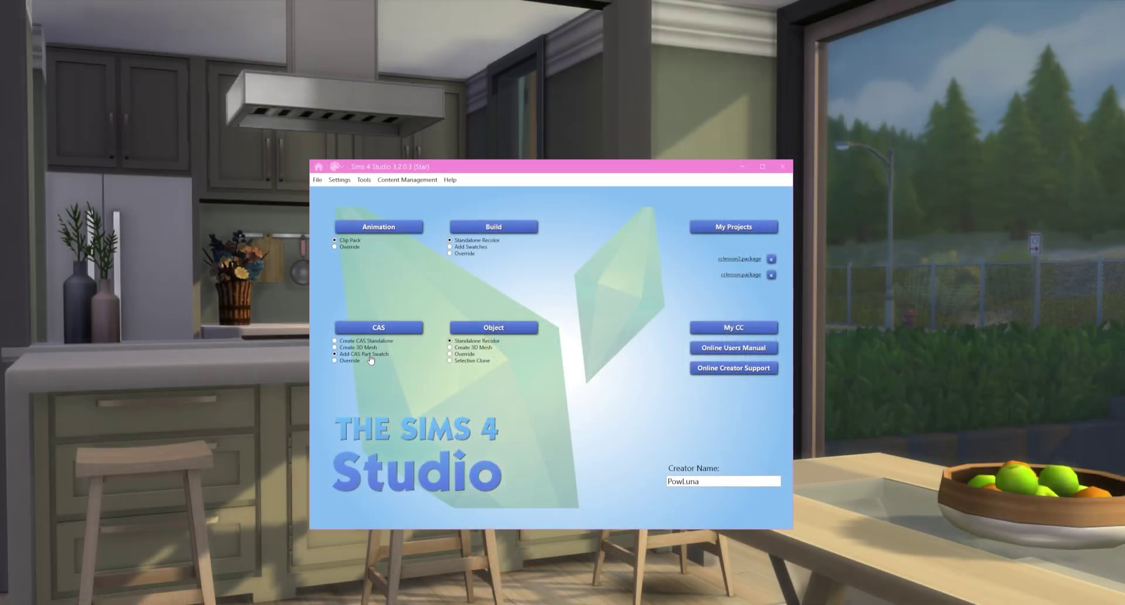
In Sims 4 Studio, start an Add CAS Part Swatch project for the red toddler swimsuit and save it as cclesson_addon.package in WIP CC
{"action": "left_click", "coordinate": [389, 324]}
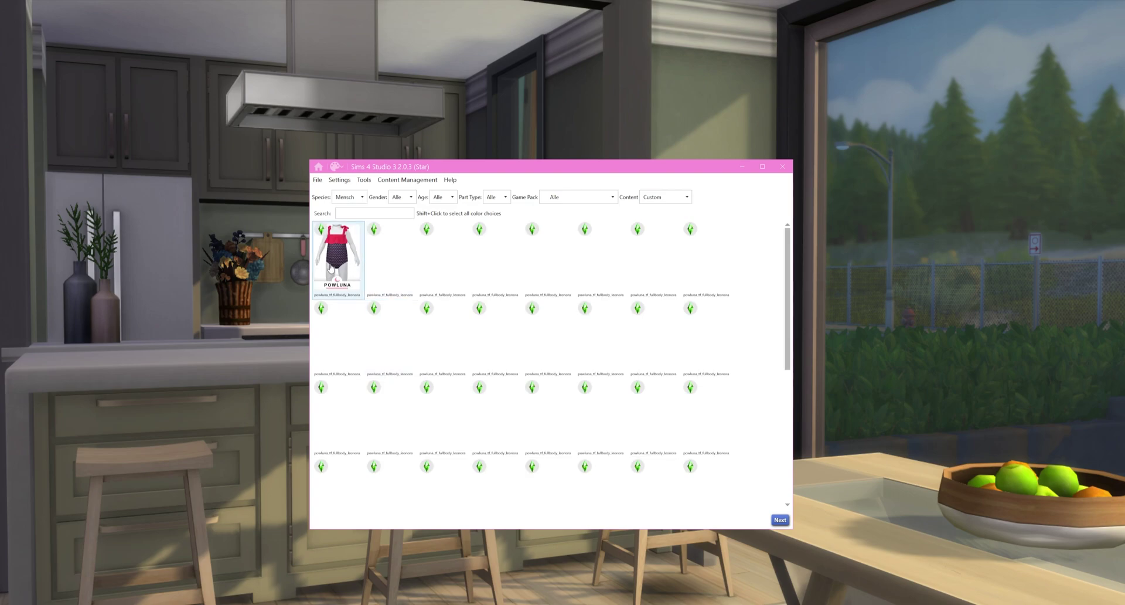
{"action": "left_click", "coordinate": [780, 519]}
{"action": "scroll", "coordinate": [335, 296], "scroll_direction": "up", "scroll_amount": 2}
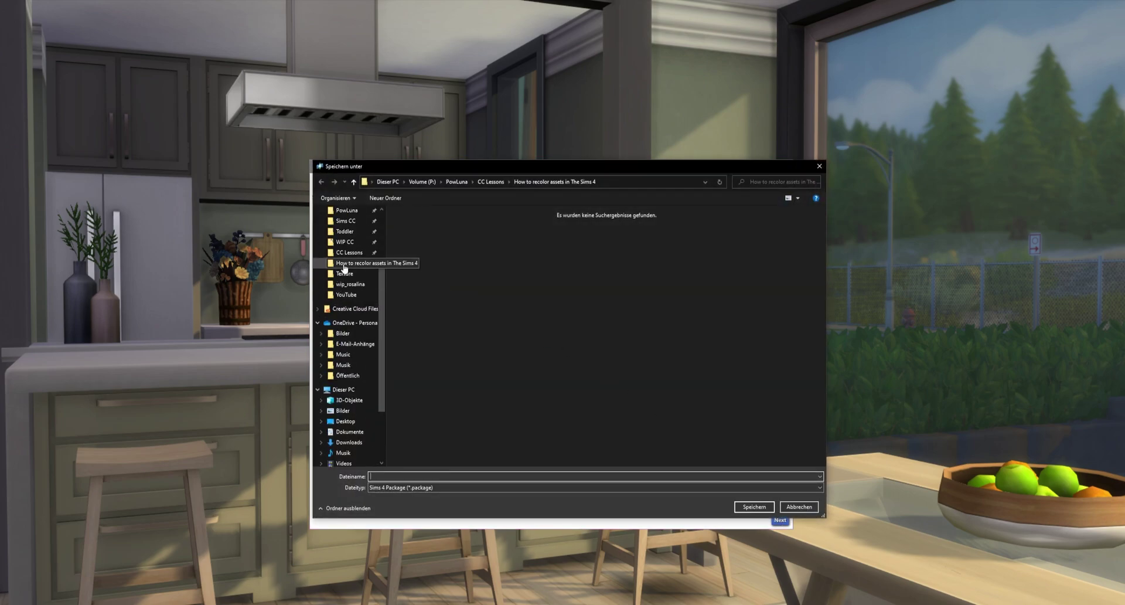
{"action": "left_click", "coordinate": [346, 242]}
{"action": "left_click", "coordinate": [443, 361]}
{"action": "left_click", "coordinate": [754, 506]}
Replace the add-on package's diffuse texture with b1.png from the How to recolor assets in The Sims 4 folder
{"action": "left_click", "coordinate": [584, 347]}
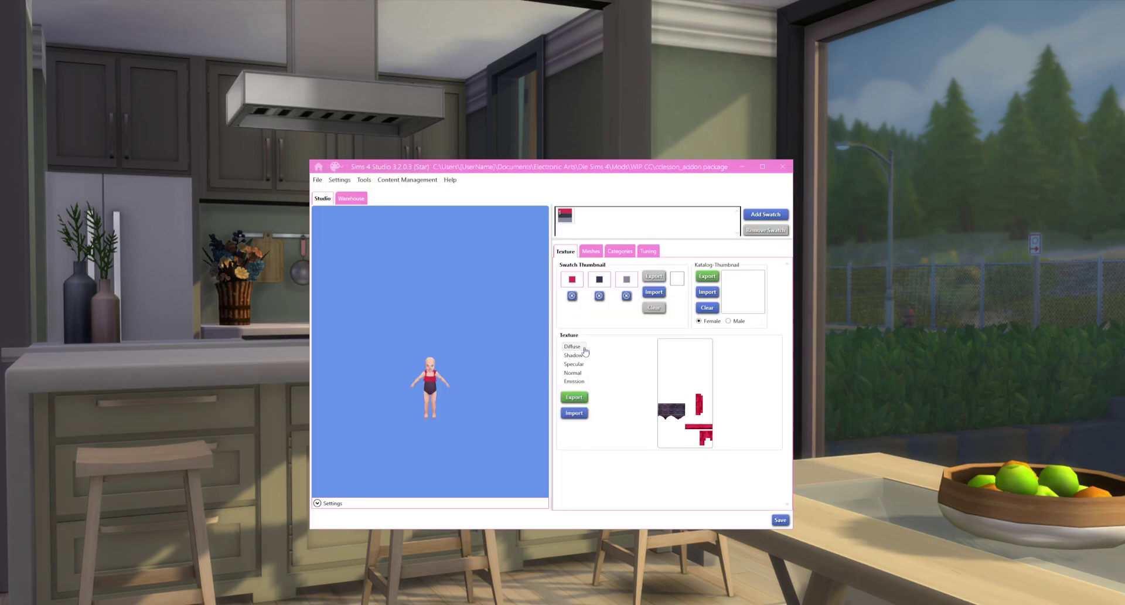
{"action": "scroll", "coordinate": [435, 423], "scroll_direction": "up", "scroll_amount": 3}
{"action": "scroll", "coordinate": [449, 381], "scroll_direction": "up", "scroll_amount": 3}
{"action": "left_click", "coordinate": [574, 412]}
{"action": "left_click", "coordinate": [364, 309]}
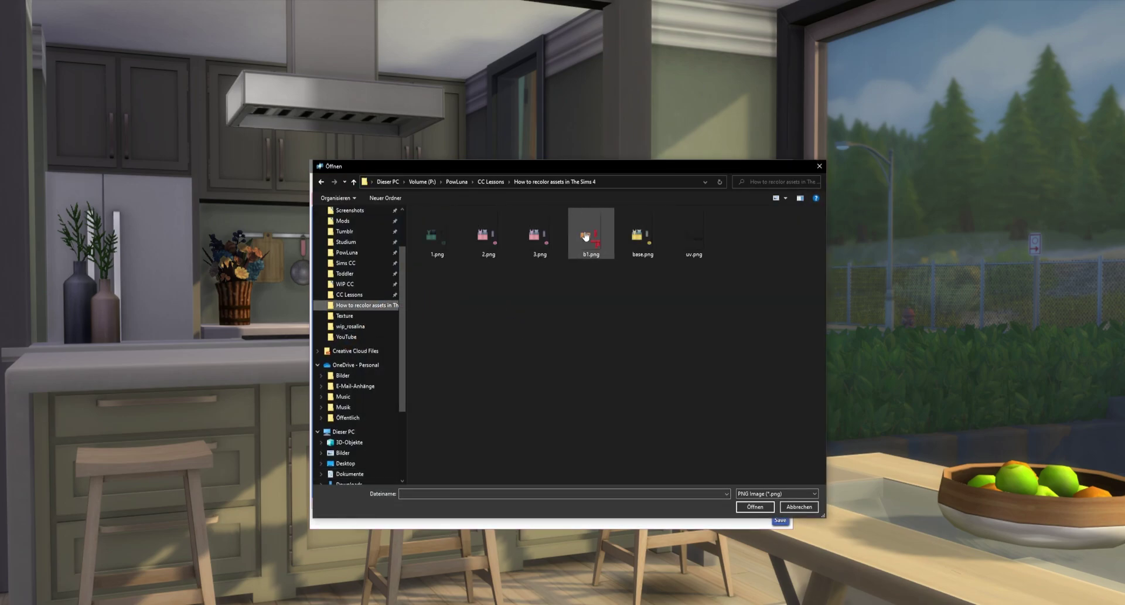
{"action": "double_click", "coordinate": [589, 238]}
{"action": "scroll", "coordinate": [450, 346], "scroll_direction": "up", "scroll_amount": 1}
Match the add-on's three swatch thumbnail colours to the red top and striped body by sampling them from the 3D preview
{"action": "left_click", "coordinate": [572, 279]}
{"action": "left_click", "coordinate": [607, 300]}
{"action": "left_click_drag", "start_coordinate": [771, 435], "coordinate": [434, 311]}
{"action": "left_click", "coordinate": [599, 279]}
{"action": "left_click", "coordinate": [630, 298]}
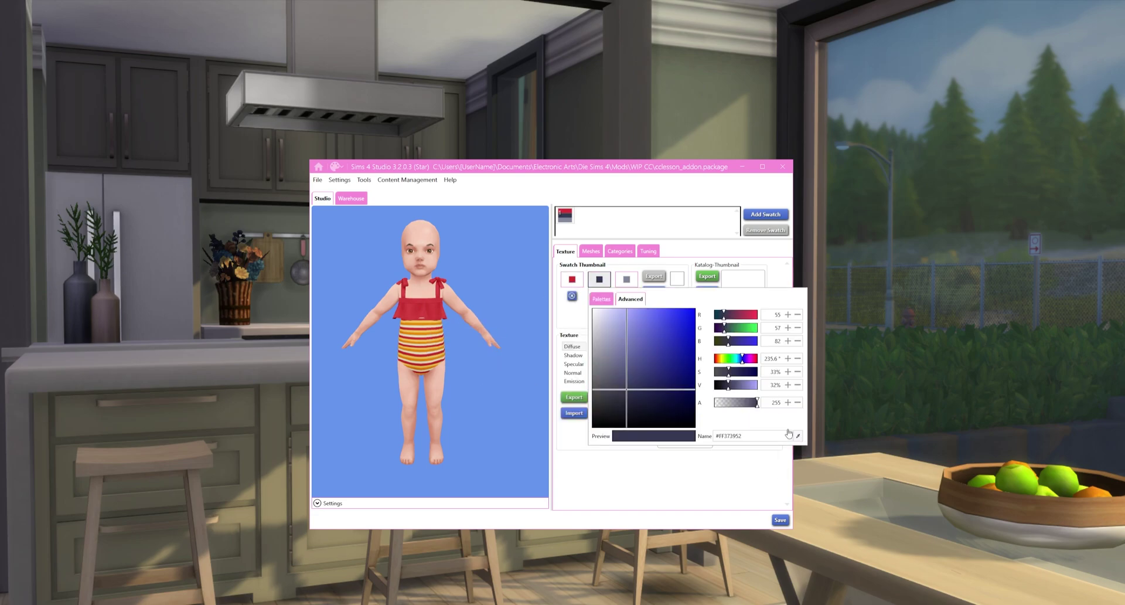
{"action": "left_click_drag", "start_coordinate": [798, 435], "coordinate": [412, 322]}
{"action": "left_click", "coordinate": [626, 279]}
{"action": "left_click", "coordinate": [657, 298]}
{"action": "left_click", "coordinate": [415, 323]}
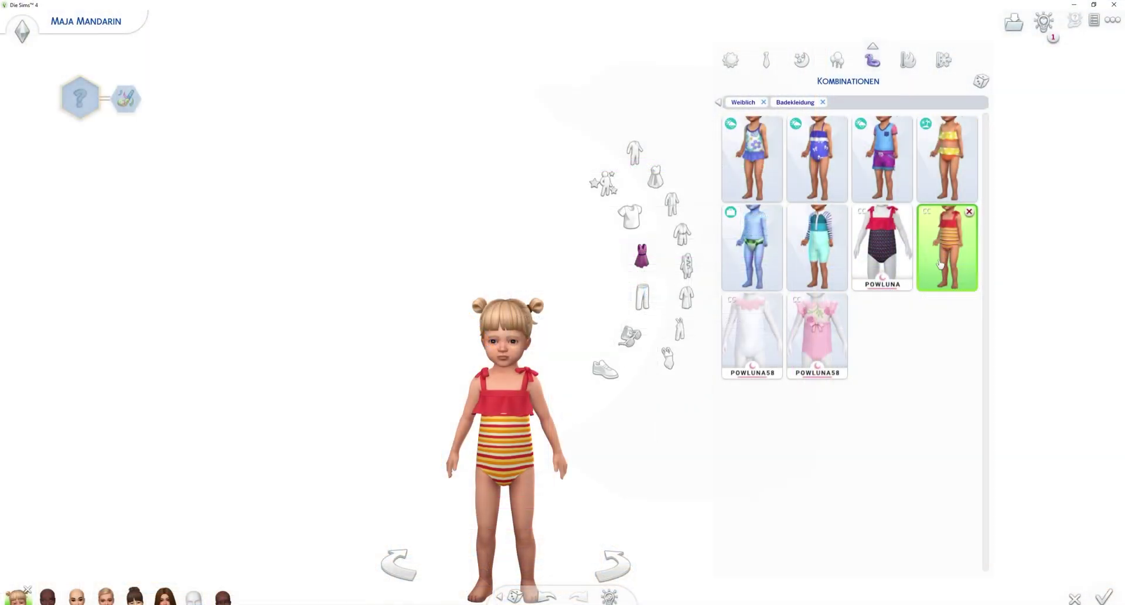
In The Sims 4, put the original red and navy PowLuna swimsuit on the toddler and switch it to the added striped swatch
{"action": "left_click", "coordinate": [885, 281]}
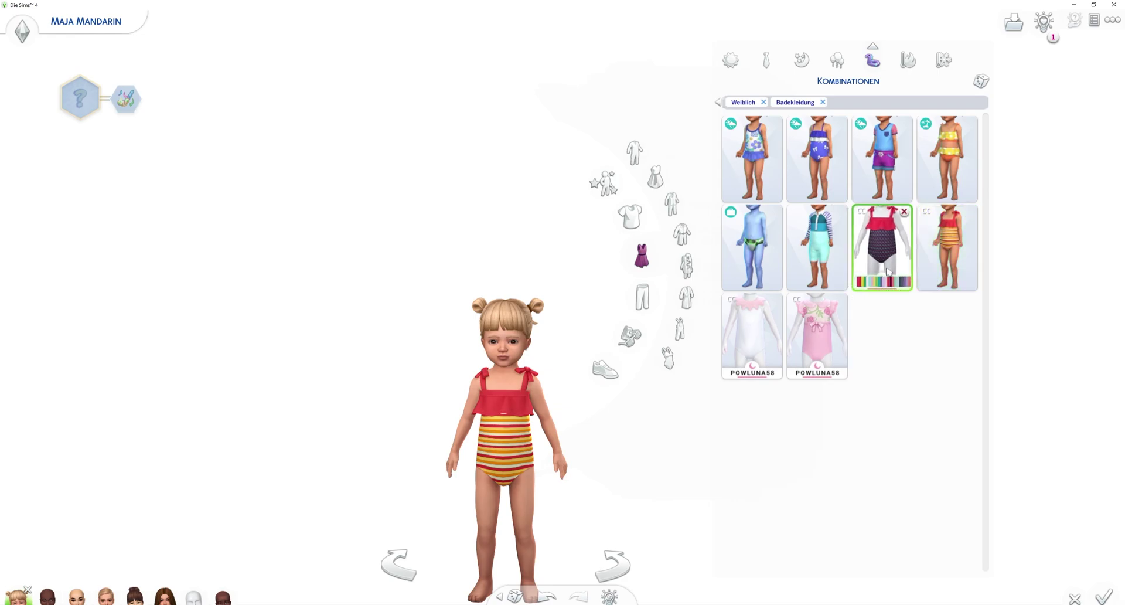
{"action": "mouse_move", "coordinate": [884, 281]}
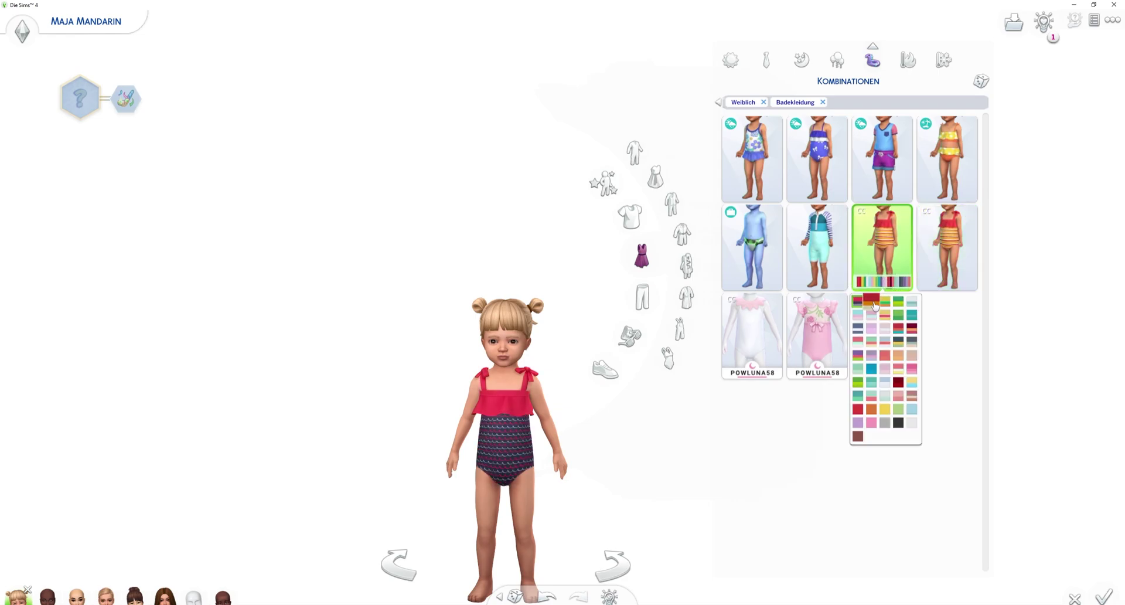
{"action": "left_click", "coordinate": [873, 301]}
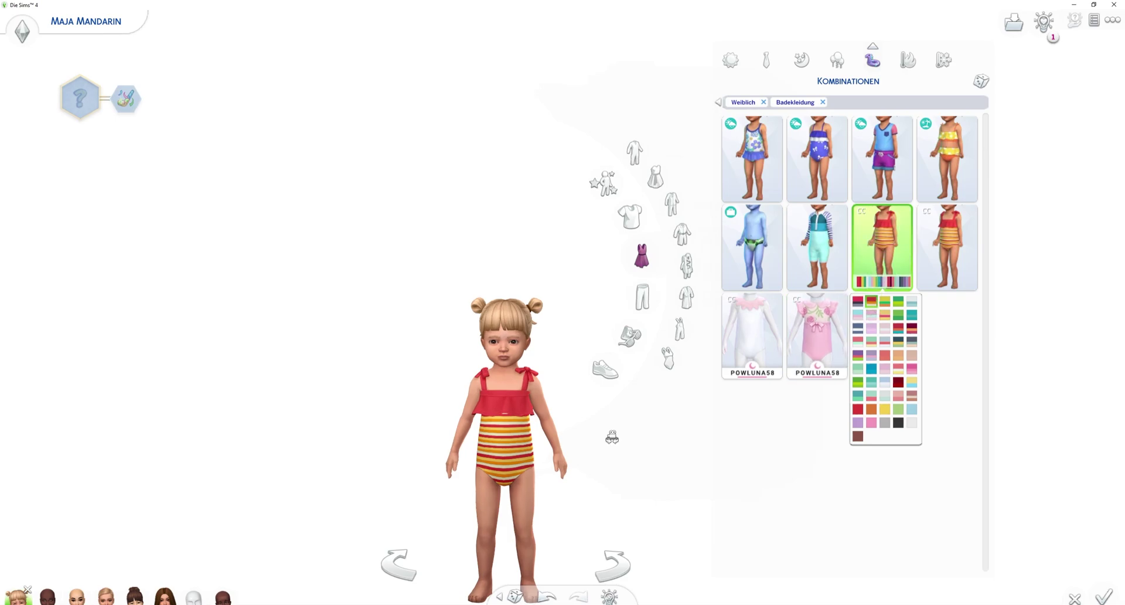
{"action": "scroll", "coordinate": [611, 436], "scroll_direction": "down", "scroll_amount": 1}
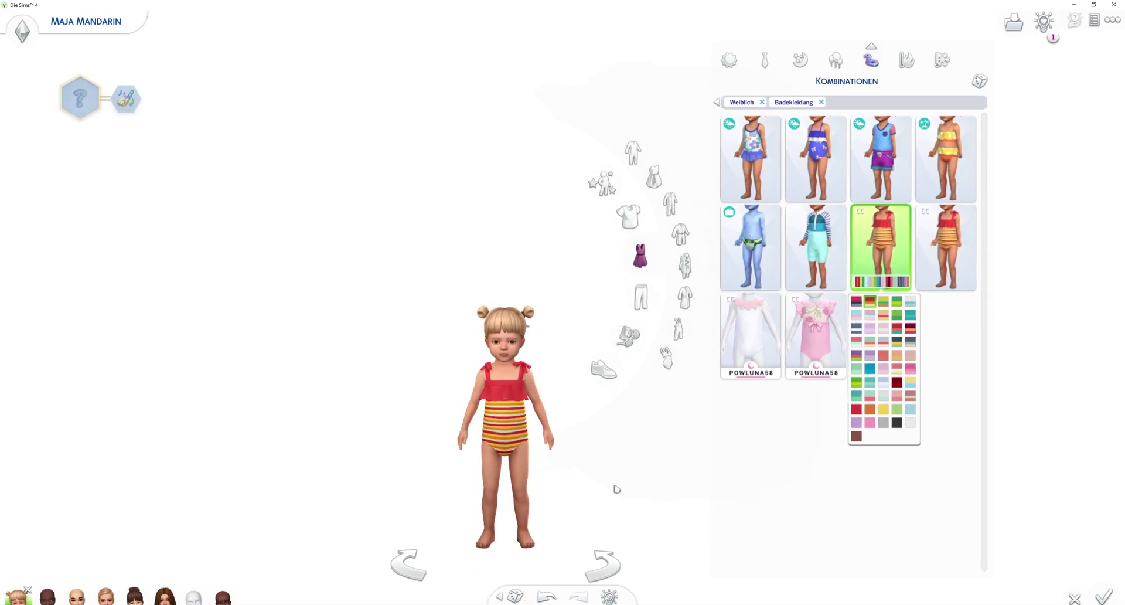